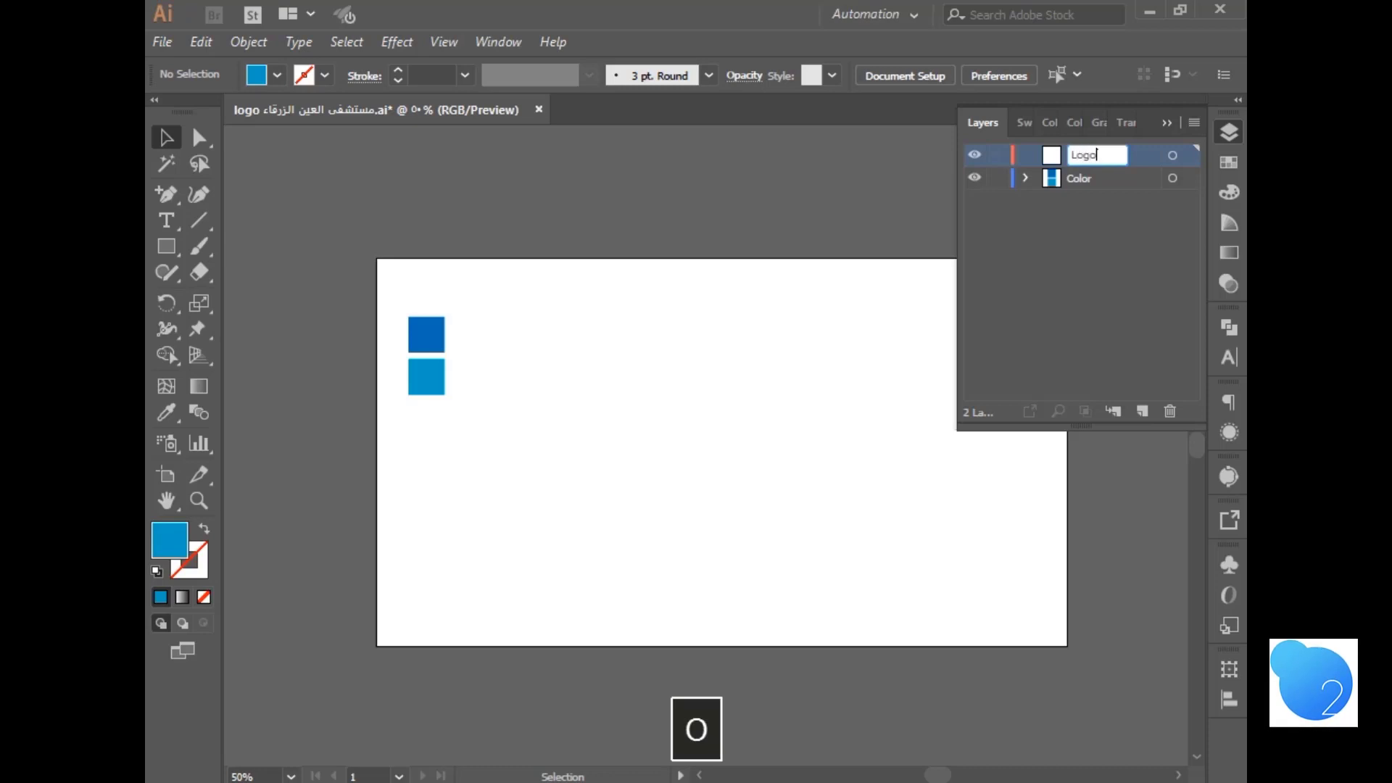
- Name the new layer above the Color layer Logo and collapse the layer list
key("Return")
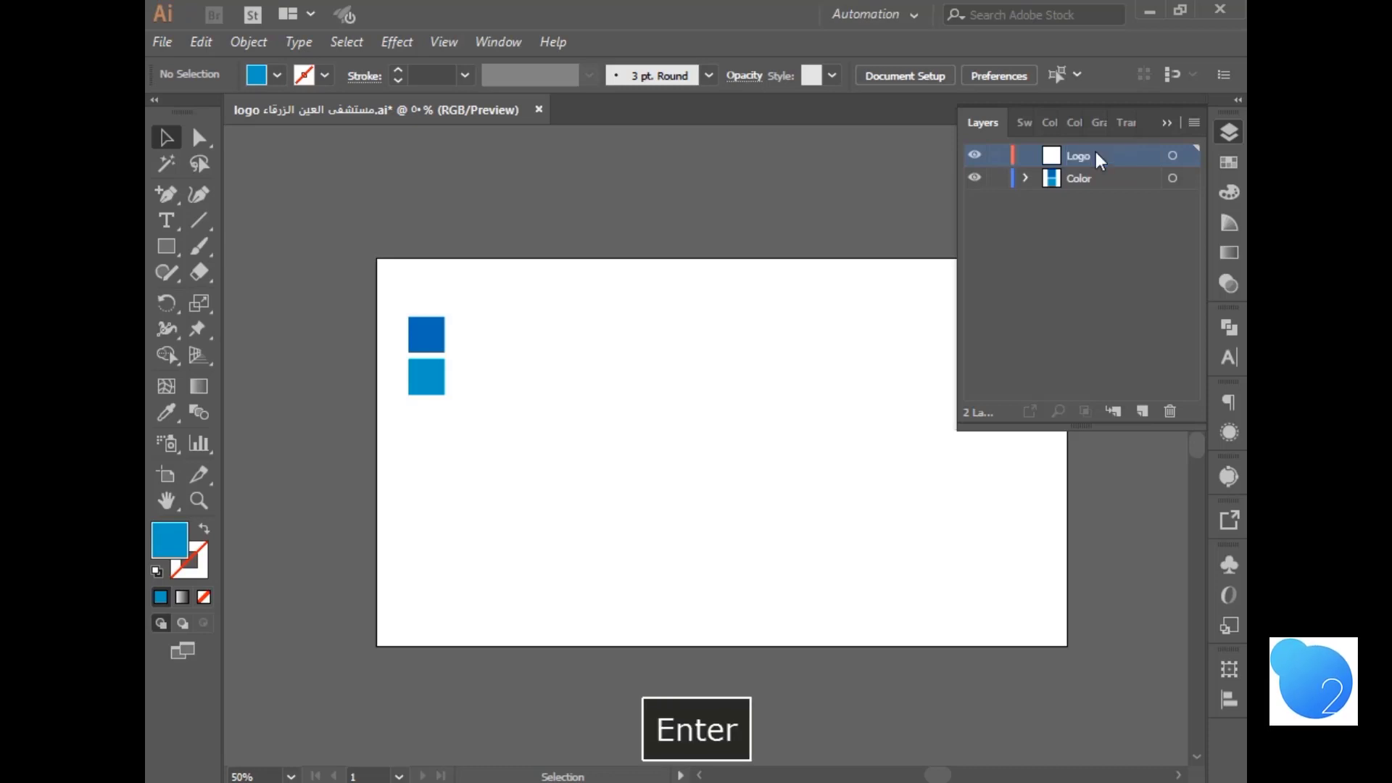
left_click(1167, 123)
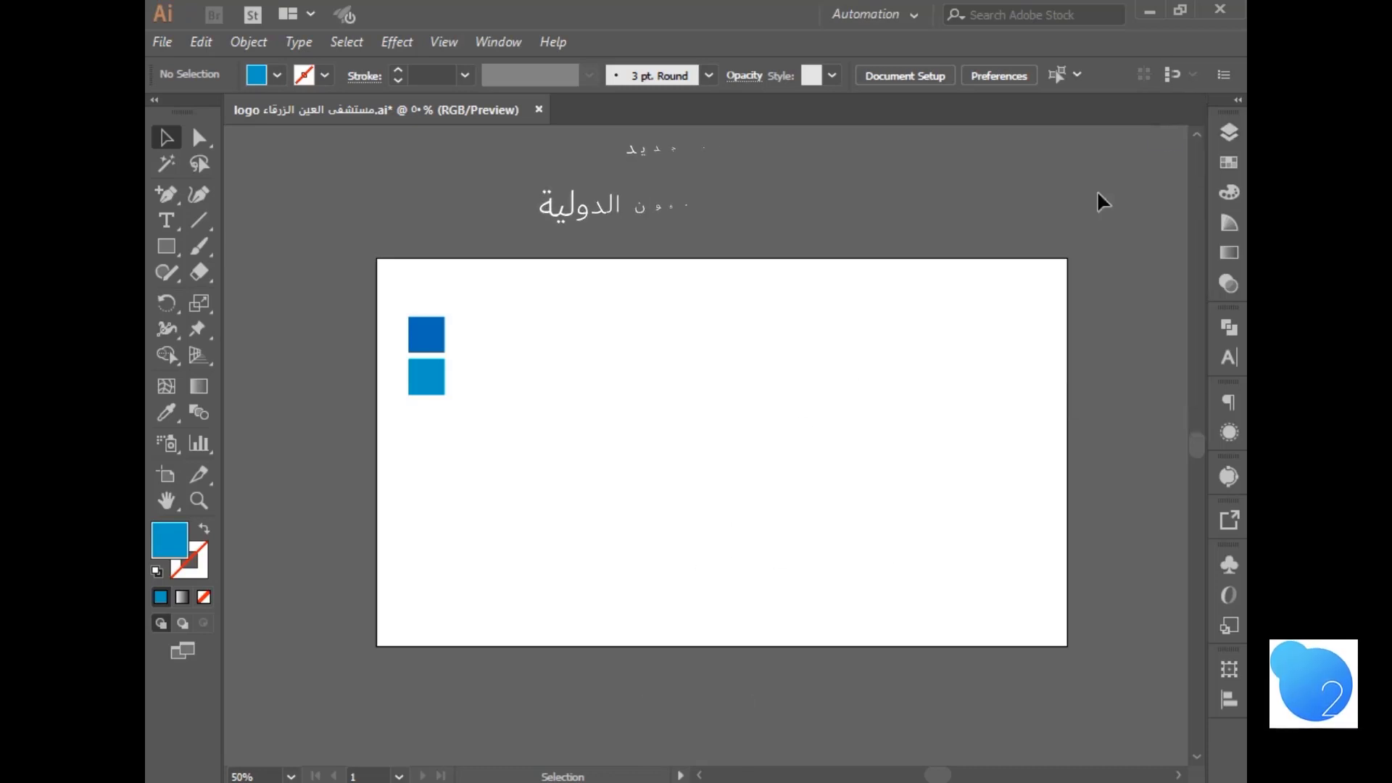
- Start a Pen tool path near the artboard's centre with a 45° segment running up and to the left
left_click(169, 193)
left_click_drag(158, 201, 243, 189)
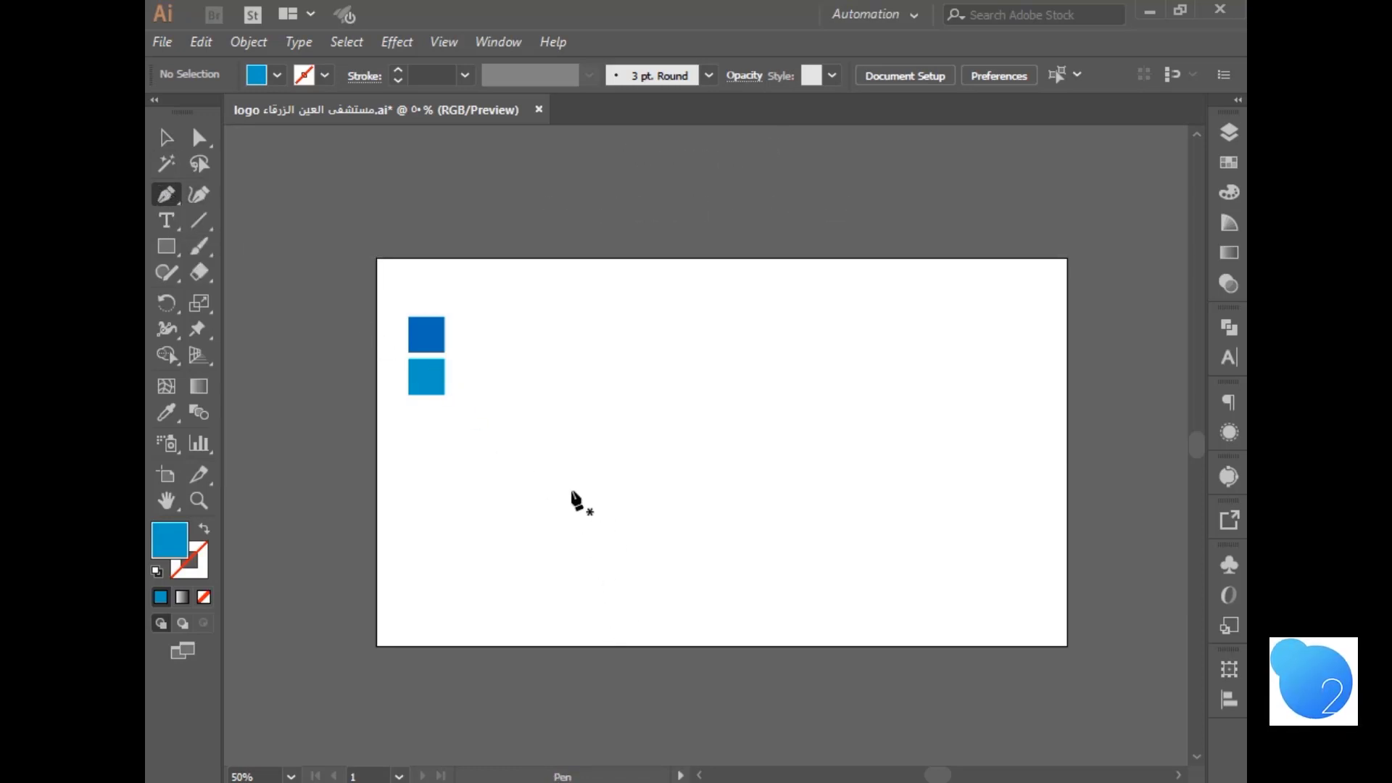
key("ctrl+plus")
scroll(551, 460, "right", 1)
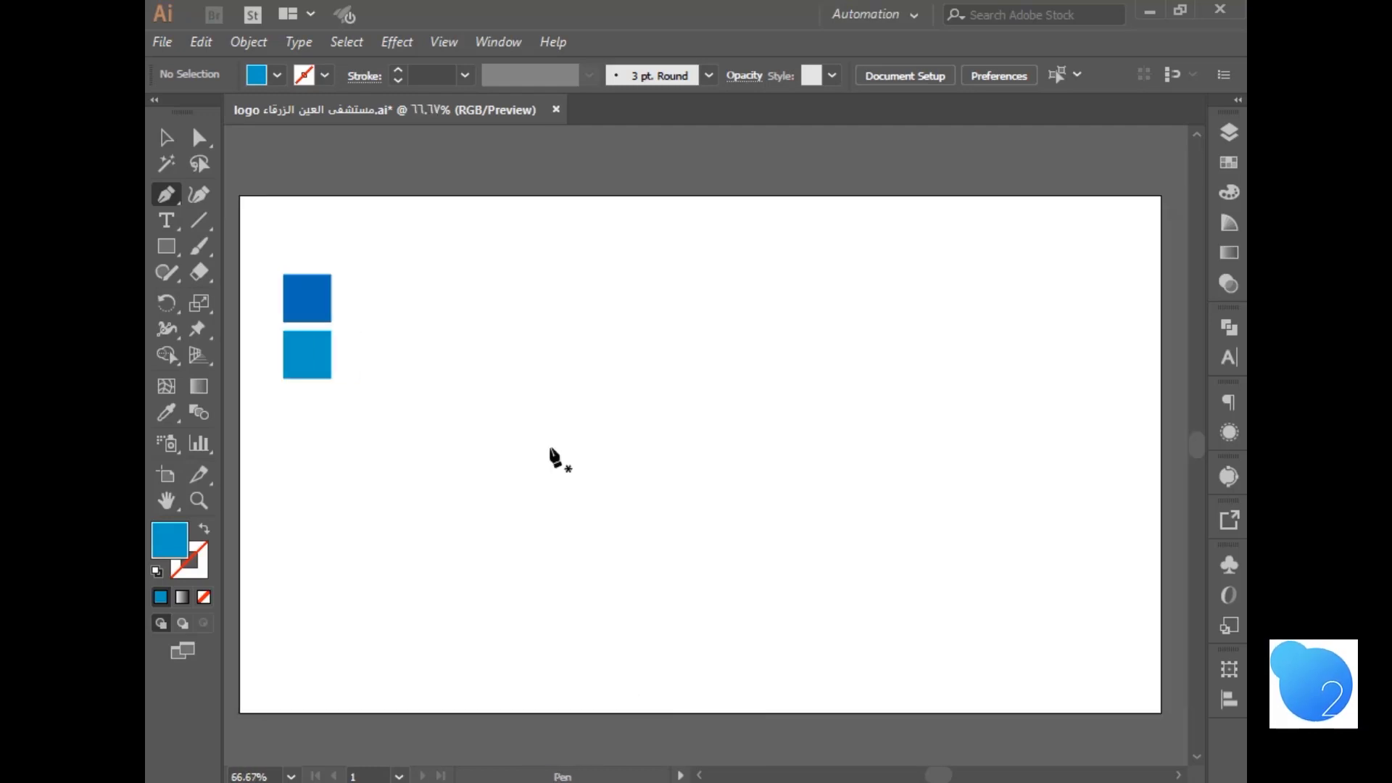
left_click(572, 525)
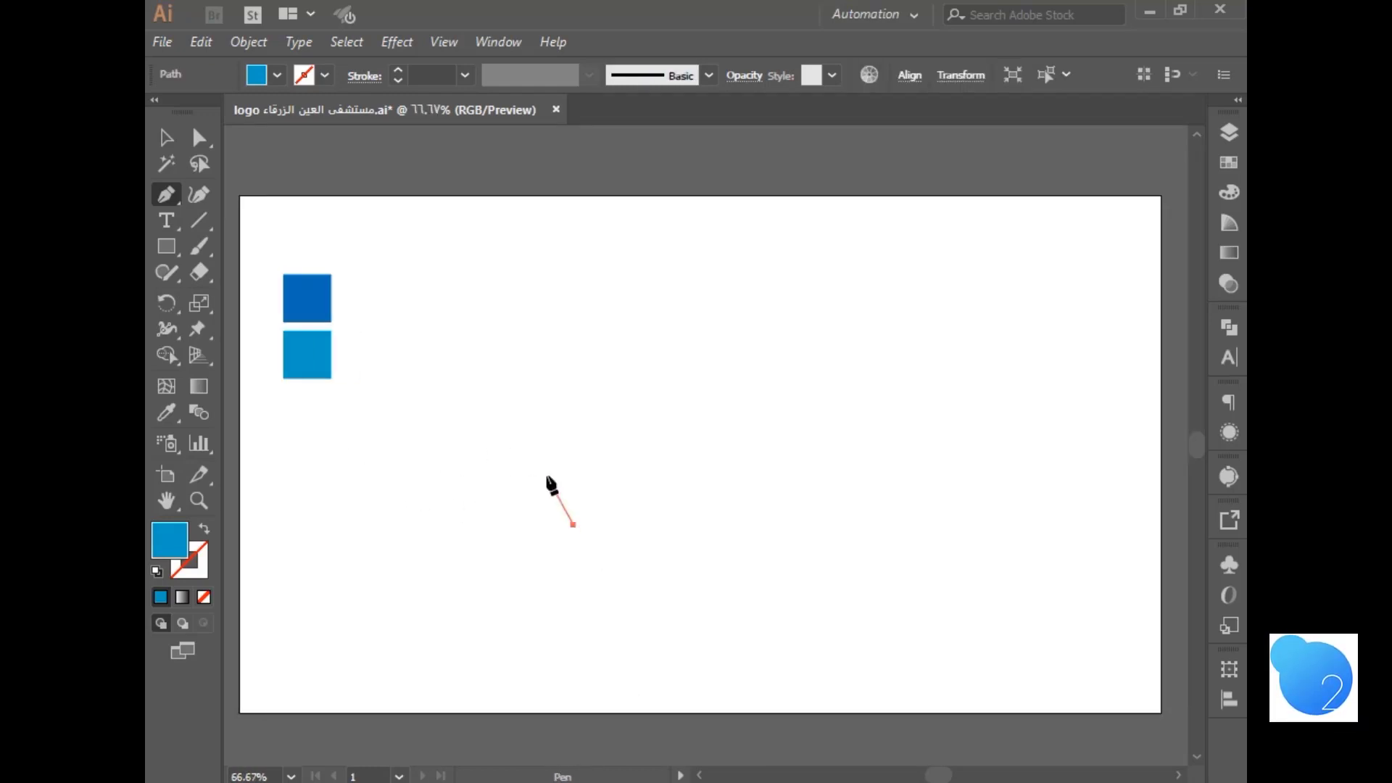
left_click(476, 428, "shift")
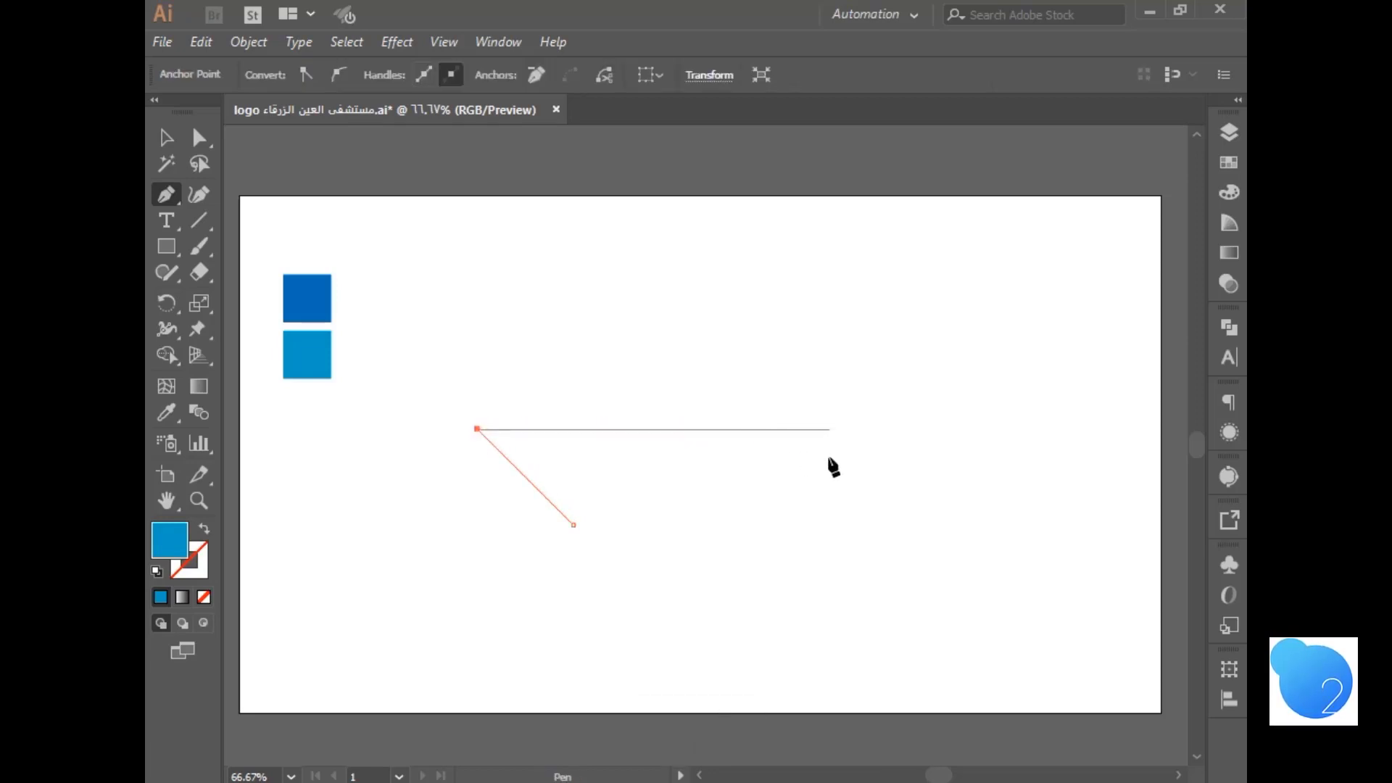
- Swap fill and stroke, extend the path with an upward arch to the right, and remove the end point's outgoing handle
left_click(205, 529)
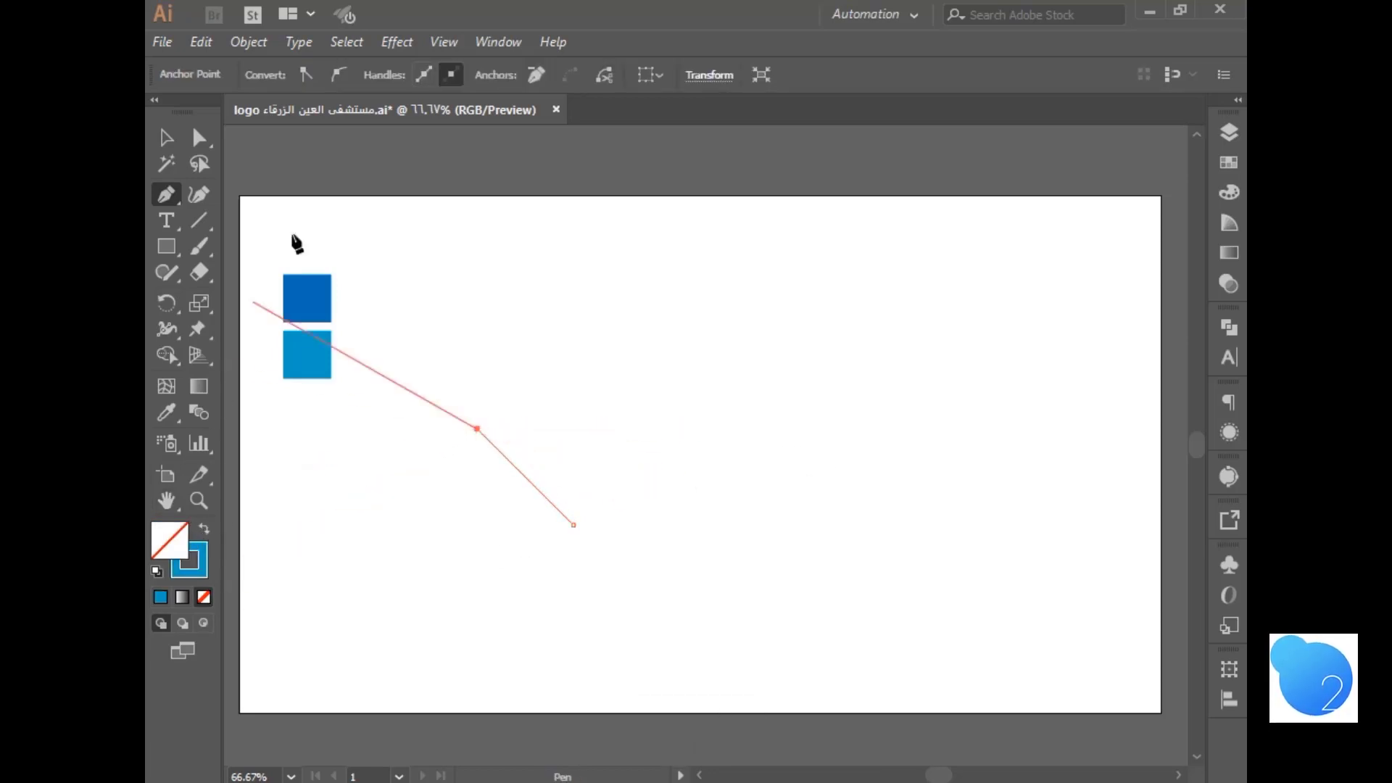
left_click_drag(780, 428, 898, 509)
left_click(916, 515)
key("ctrl+z")
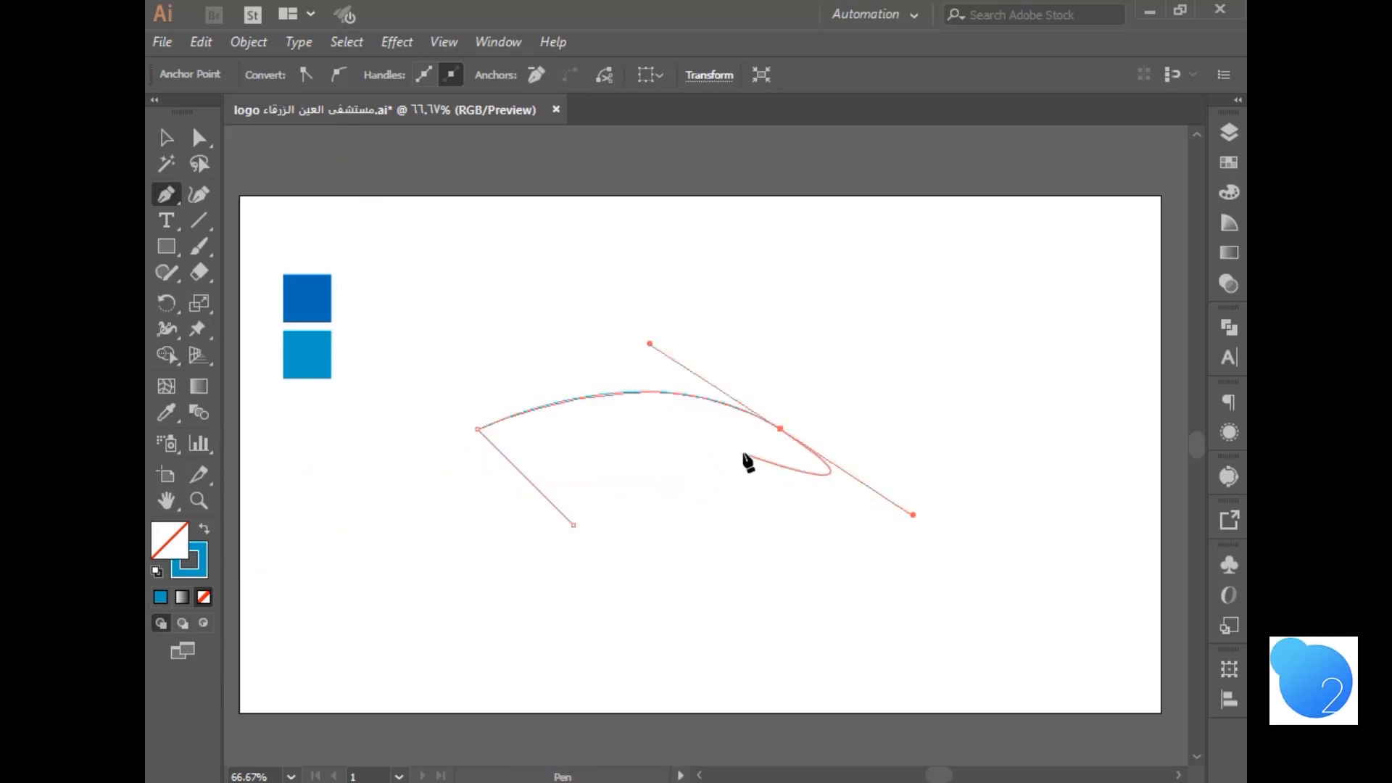
left_click(781, 428)
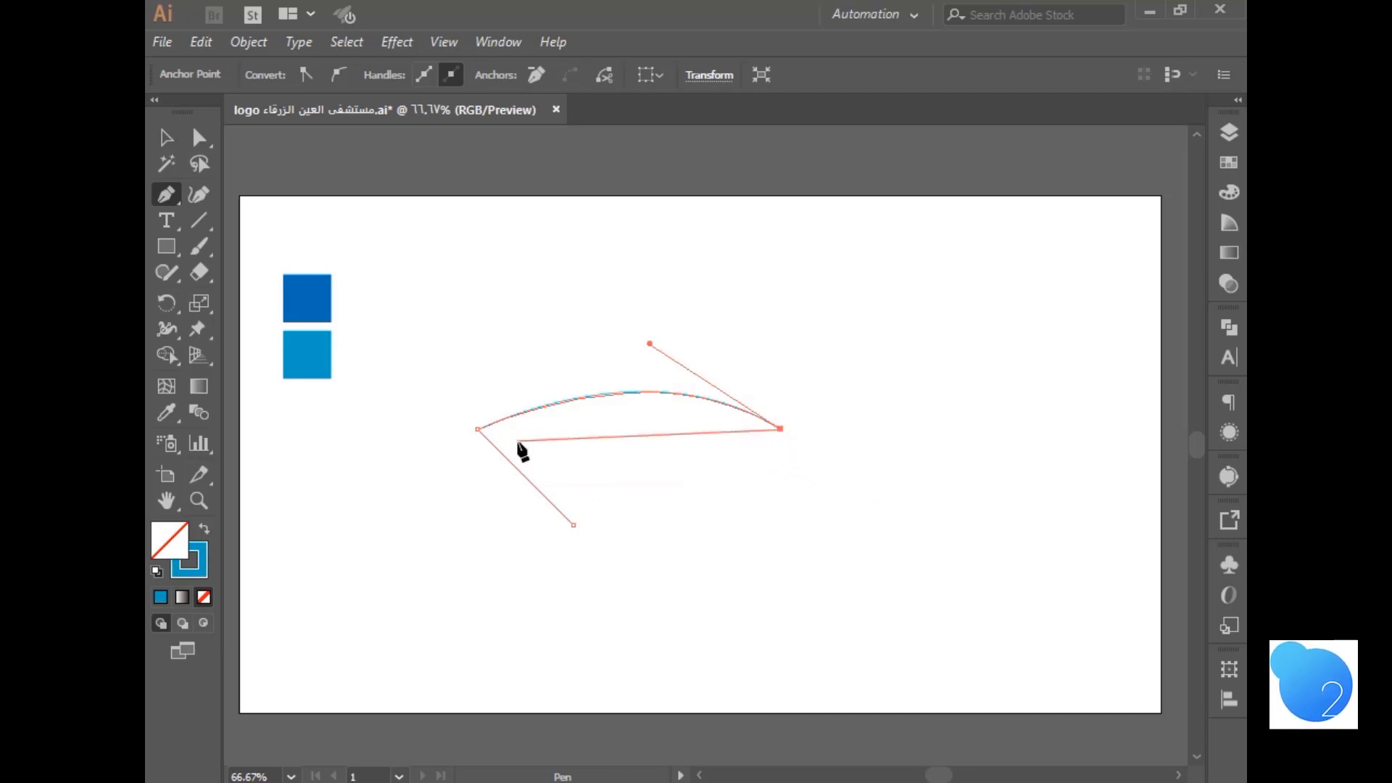
- Try to draw the inner curve back from the arch's right end toward the diagonal segment with the Pen tool
left_click_drag(528, 447, 511, 478)
key("space")
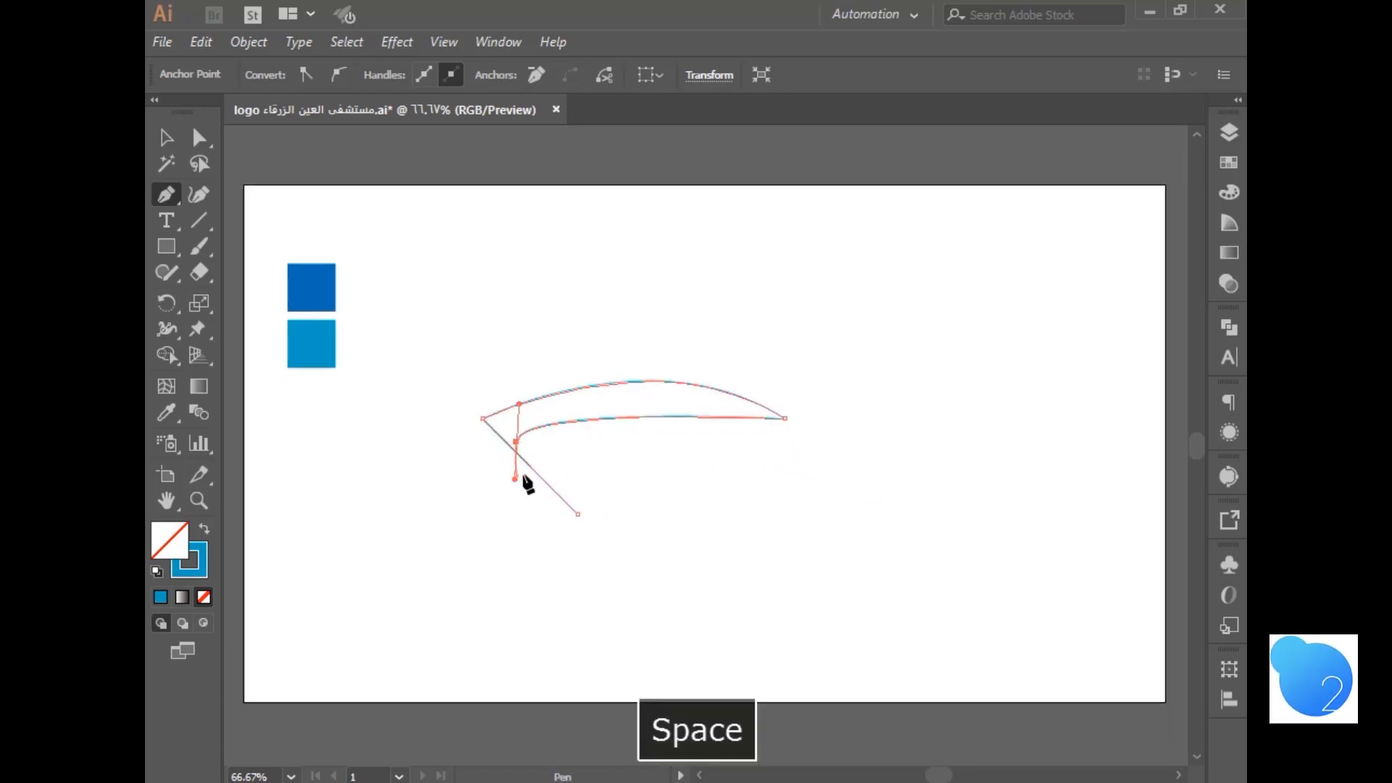
key("ctrl+z")
left_click(522, 429)
key("space")
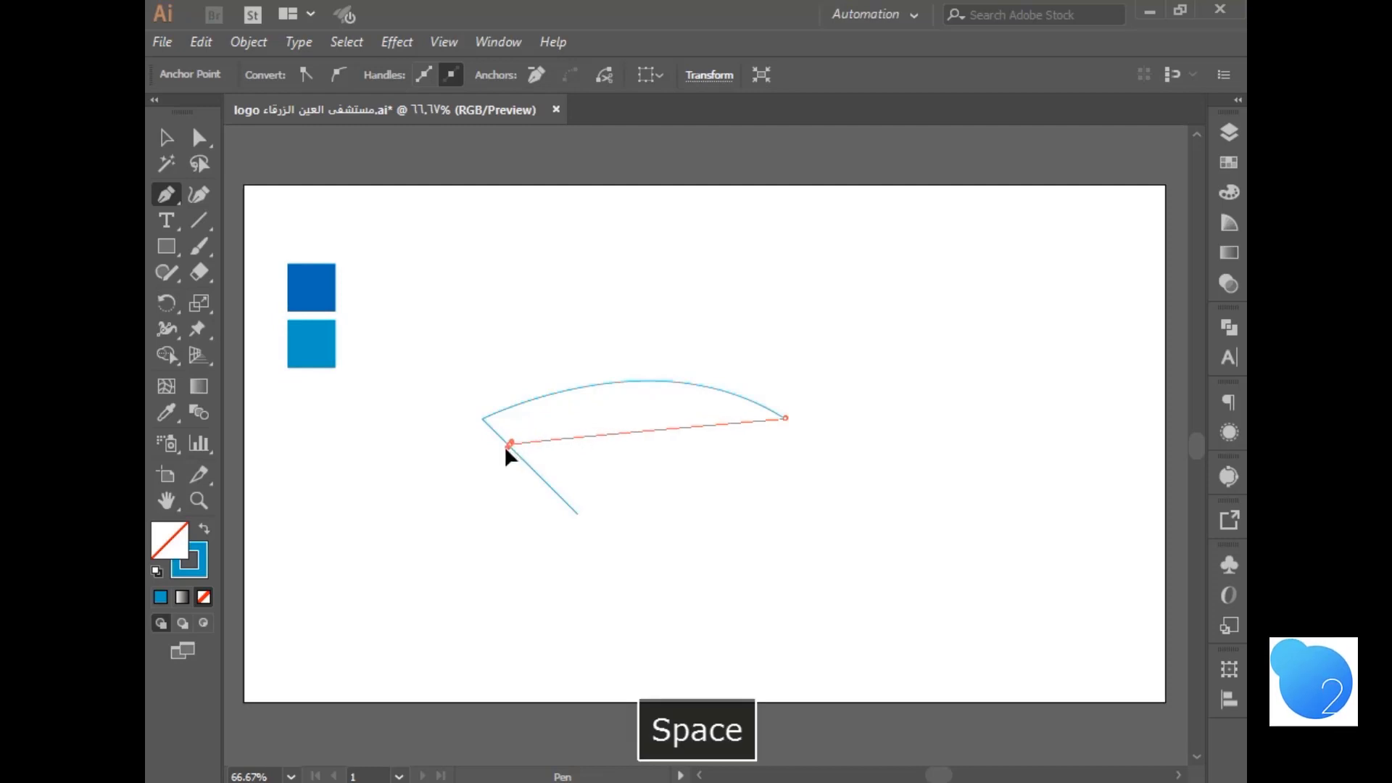
key("ctrl+x")
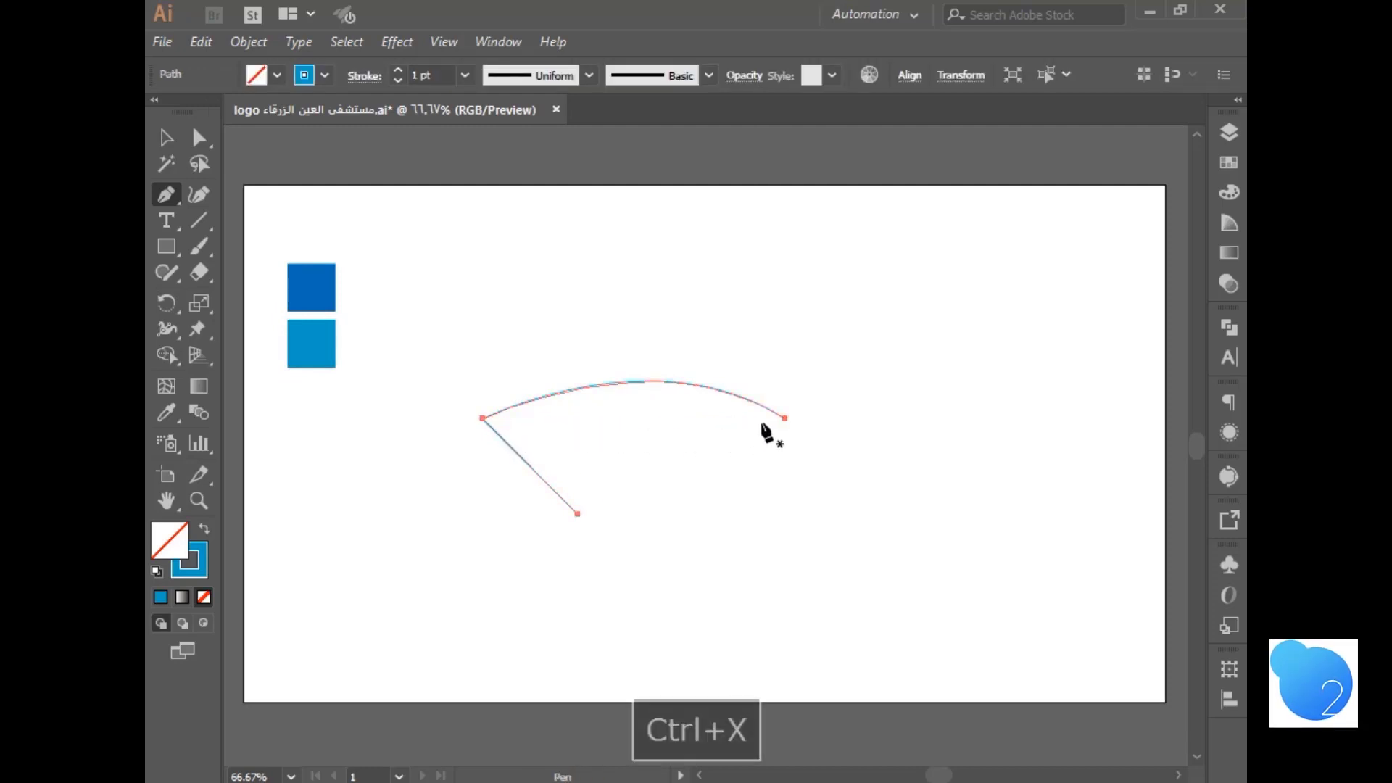
left_click(785, 419)
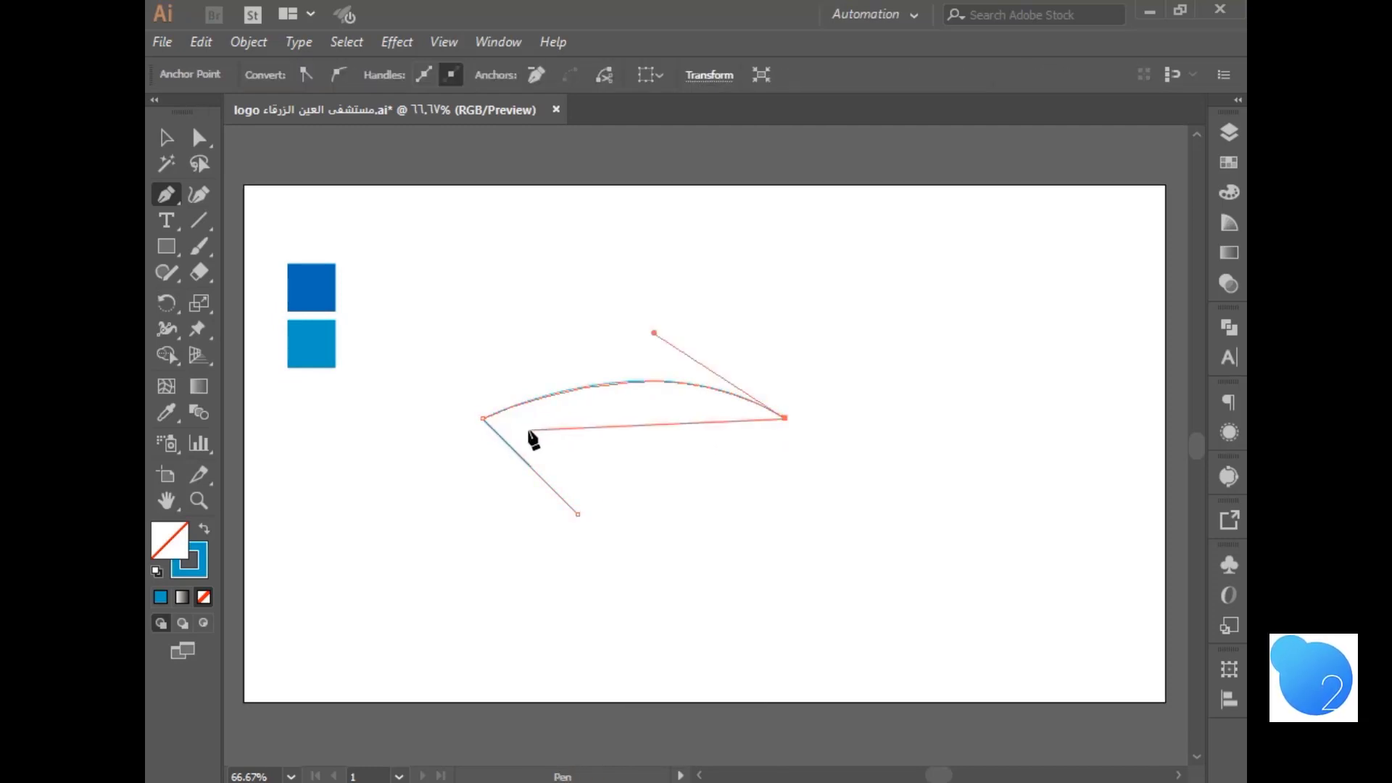
left_click_drag(527, 429, 476, 496)
key("space")
key("ctrl+z")
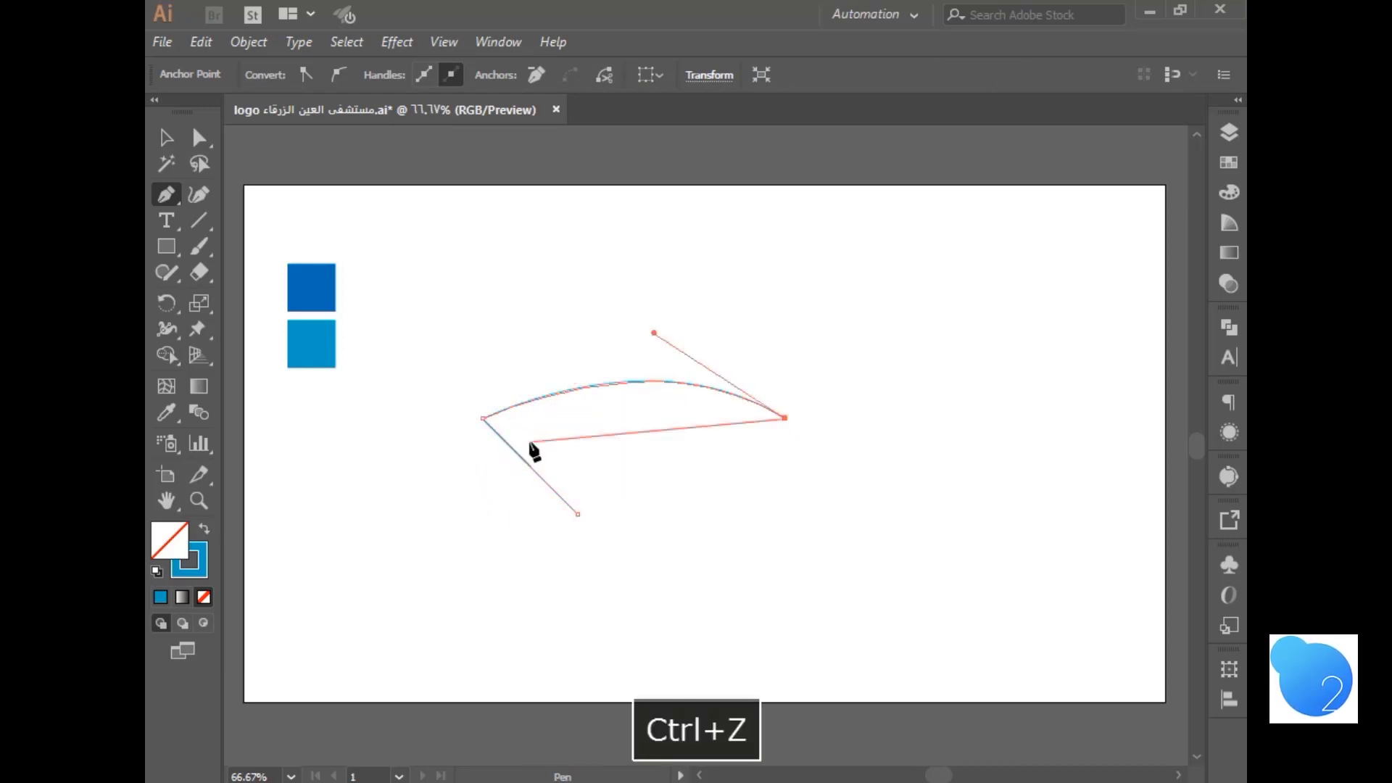
- Bend the inner line upward with the Curvature tool to follow the arch, and adjust its left end point
left_click(199, 194)
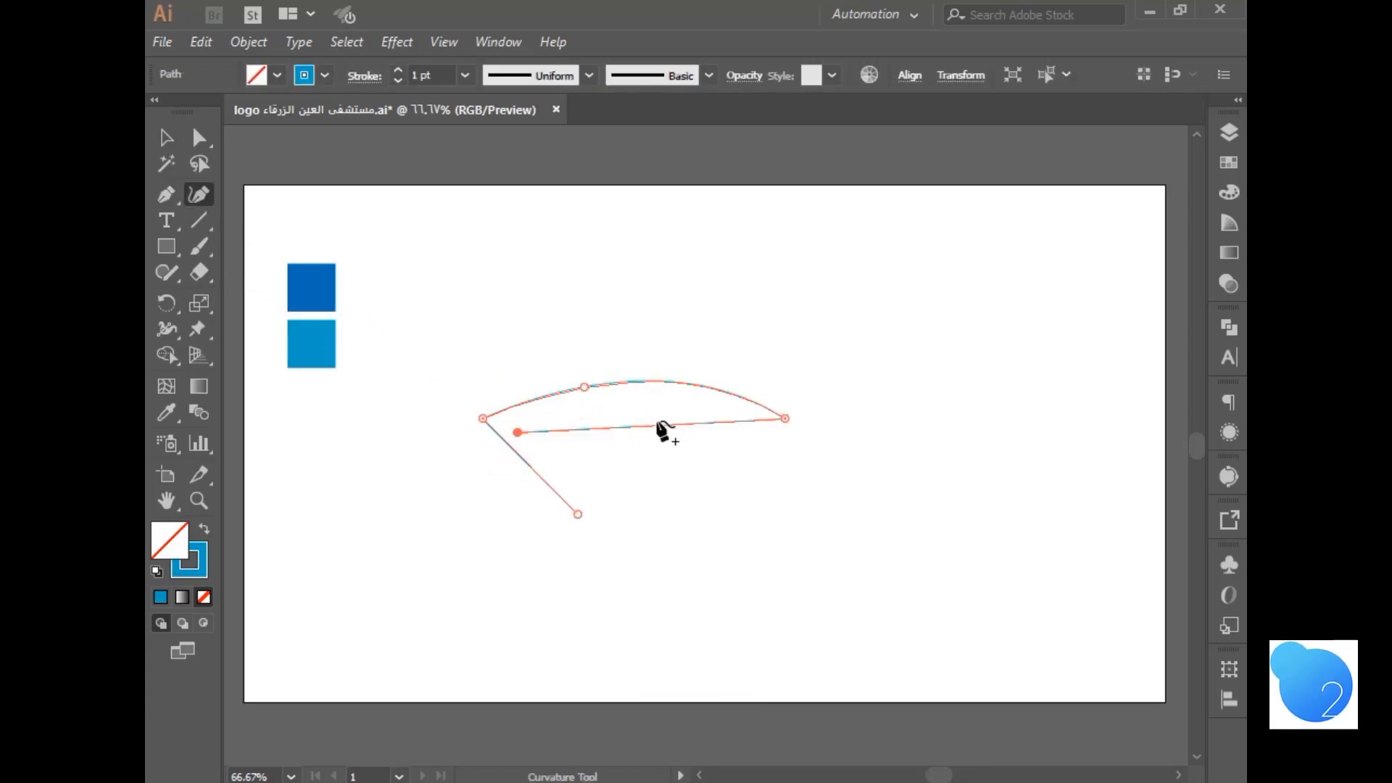
left_click_drag(660, 426, 636, 407)
key("ctrl+z")
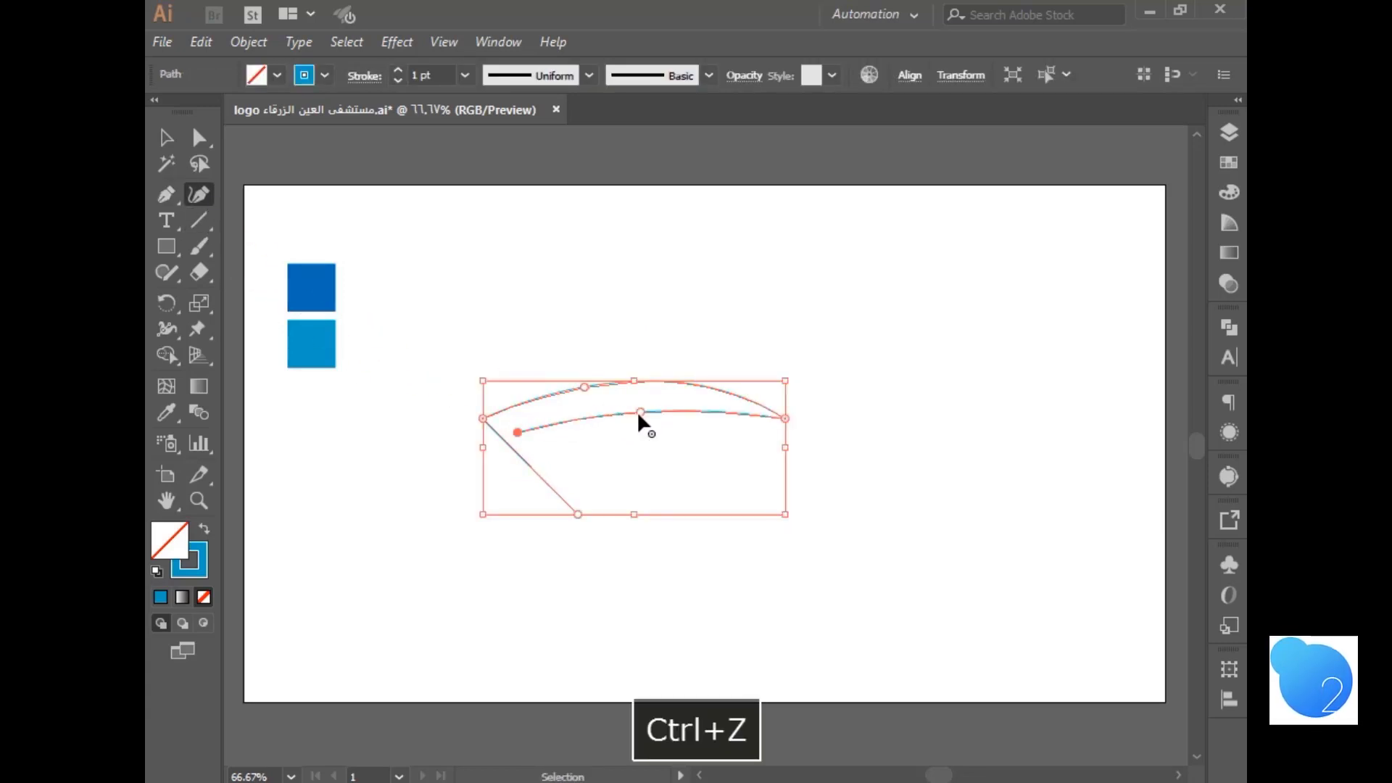
left_click_drag(646, 424, 633, 405)
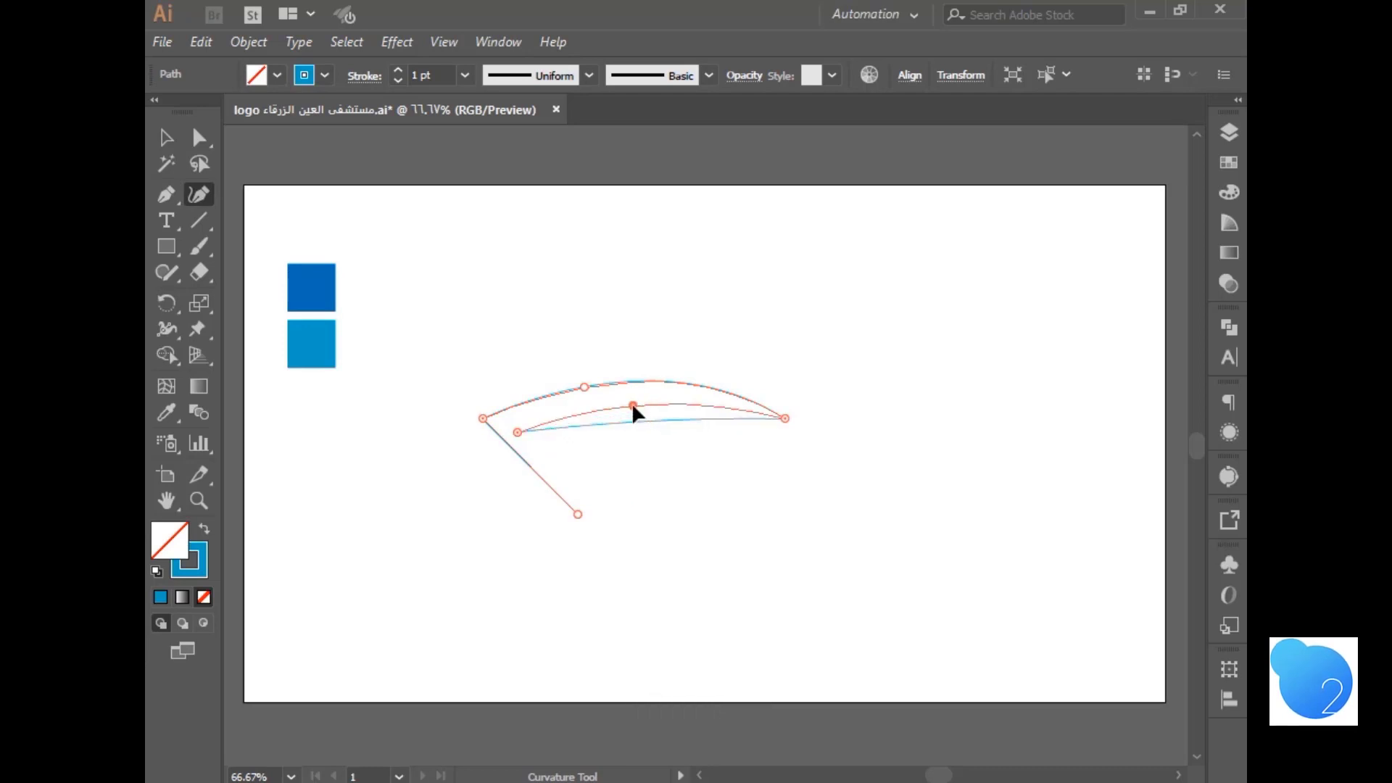
left_click_drag(518, 432, 522, 428)
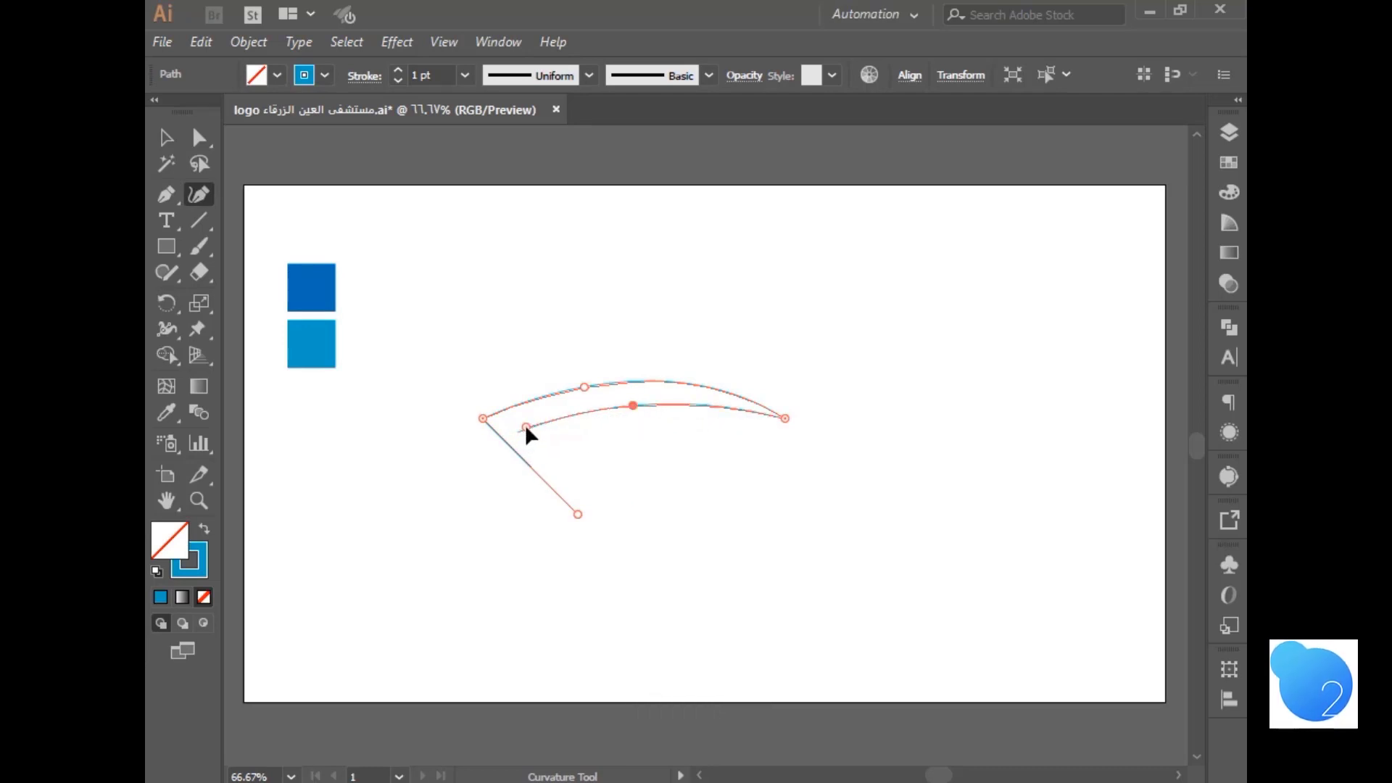
- Close the path with a straight segment from the inner curve's left end to the lower tip using the Pen tool
left_click(525, 427)
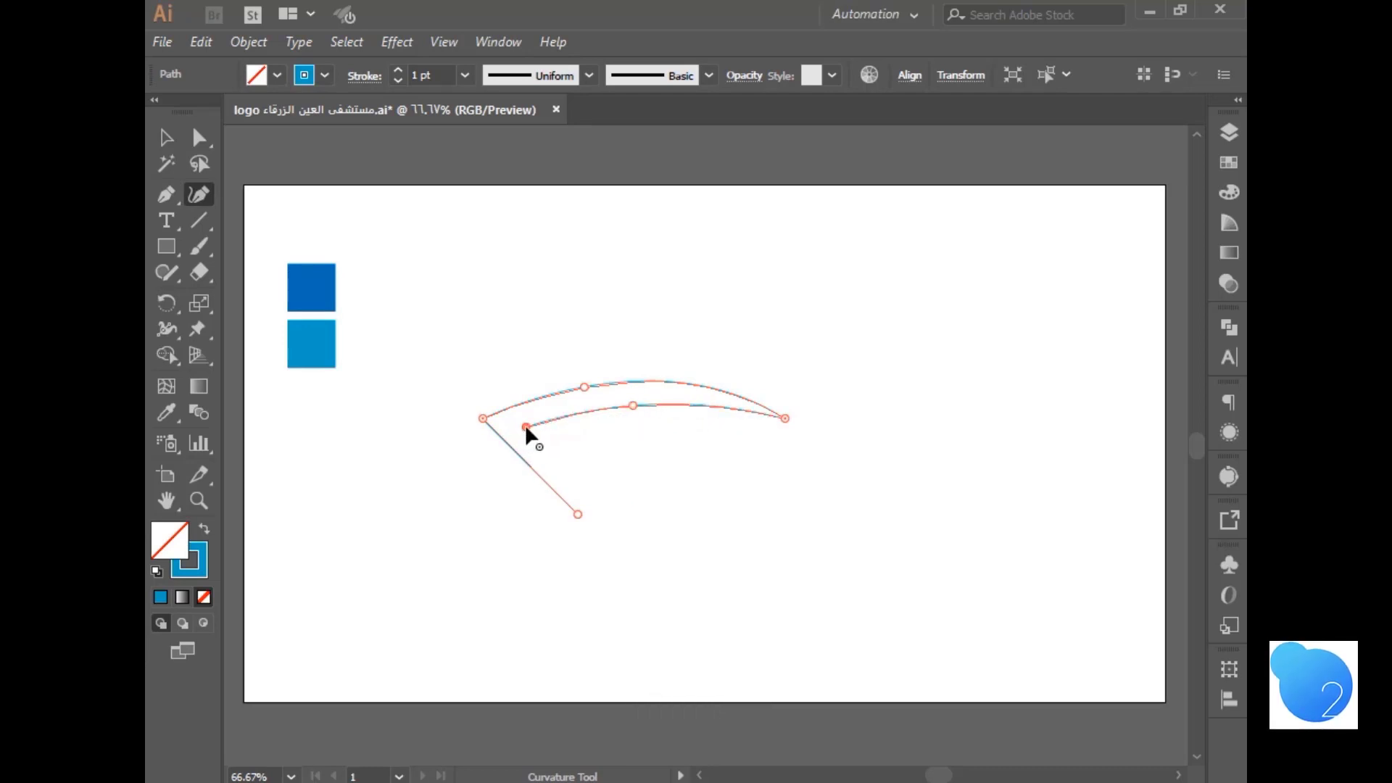
left_click(577, 514)
left_click(166, 194)
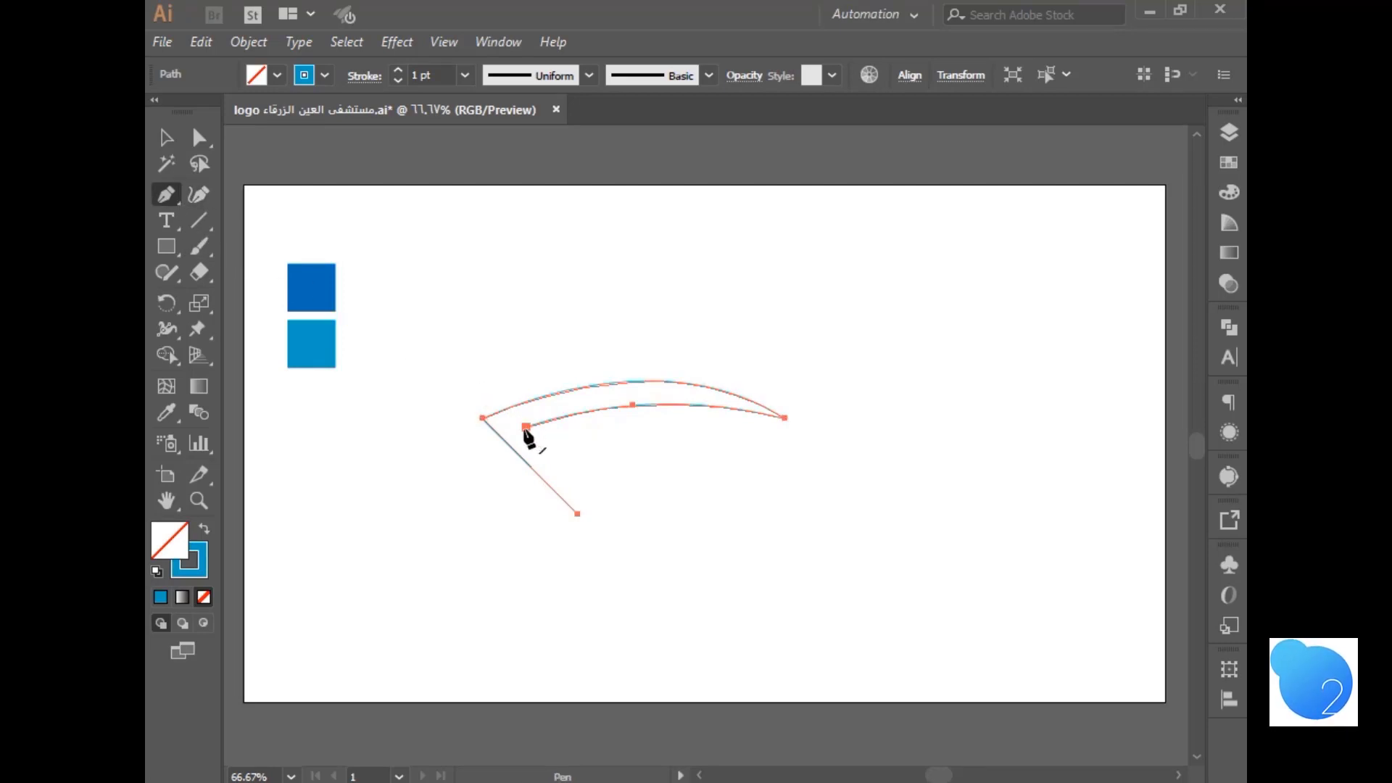
left_click(526, 428)
left_click(577, 513)
- Curve the outer and inner edges of the shape's lower arm with the Curvature tool
left_click(198, 194)
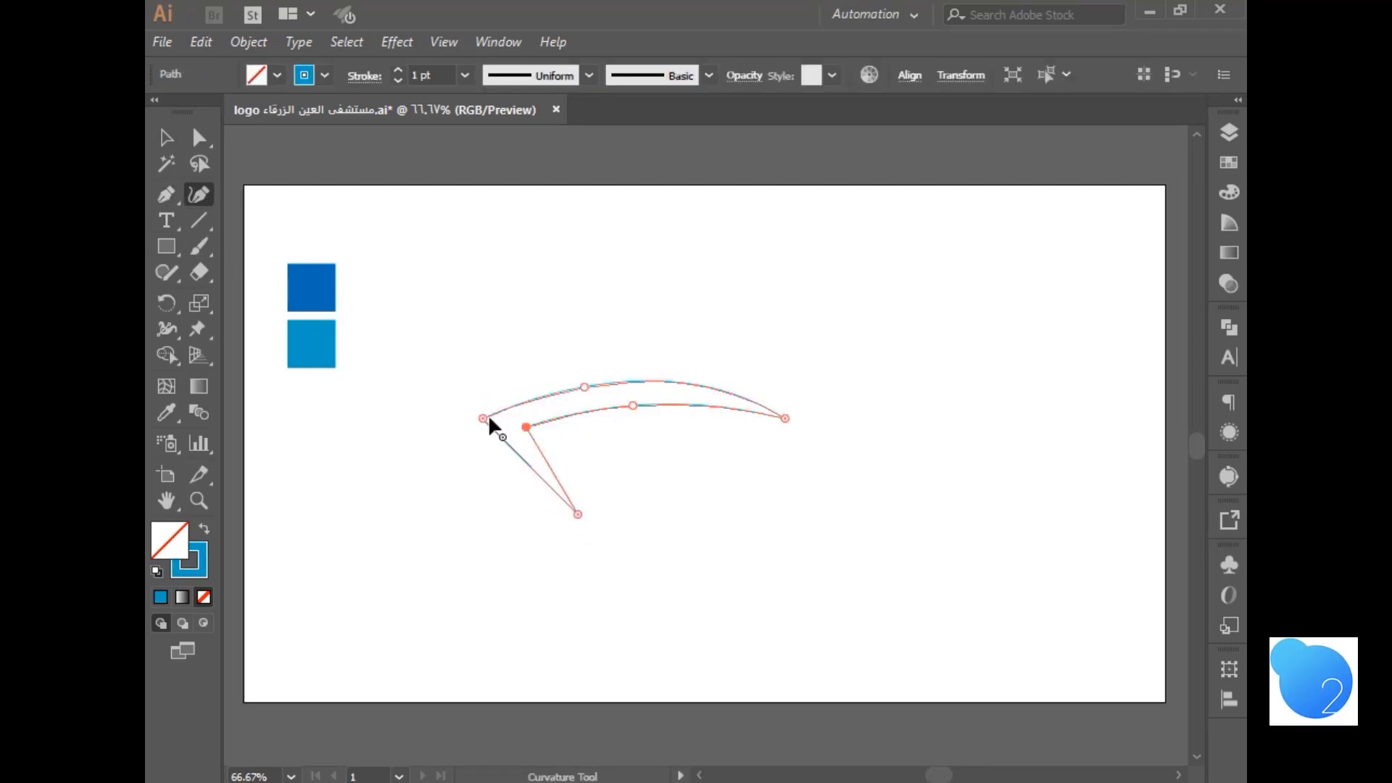
left_click(524, 470)
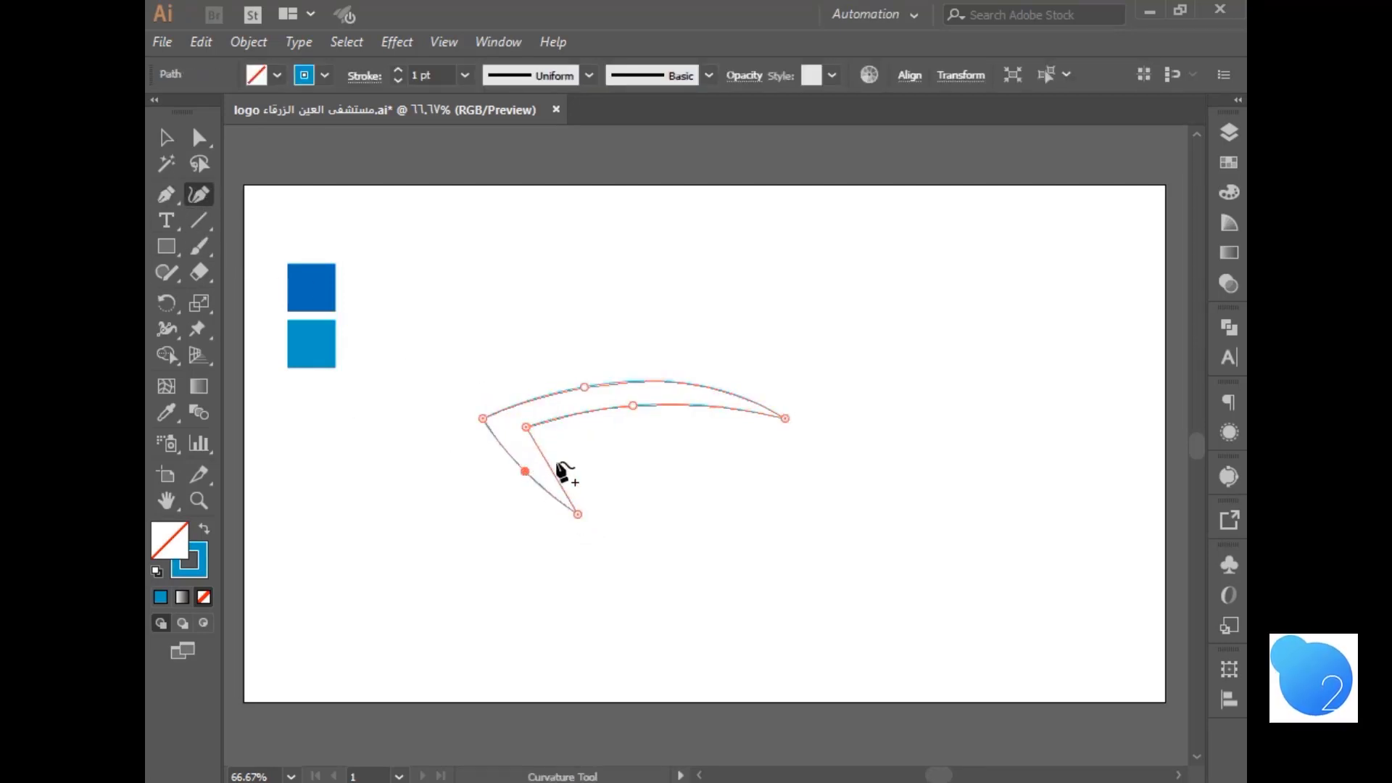
left_click(537, 462)
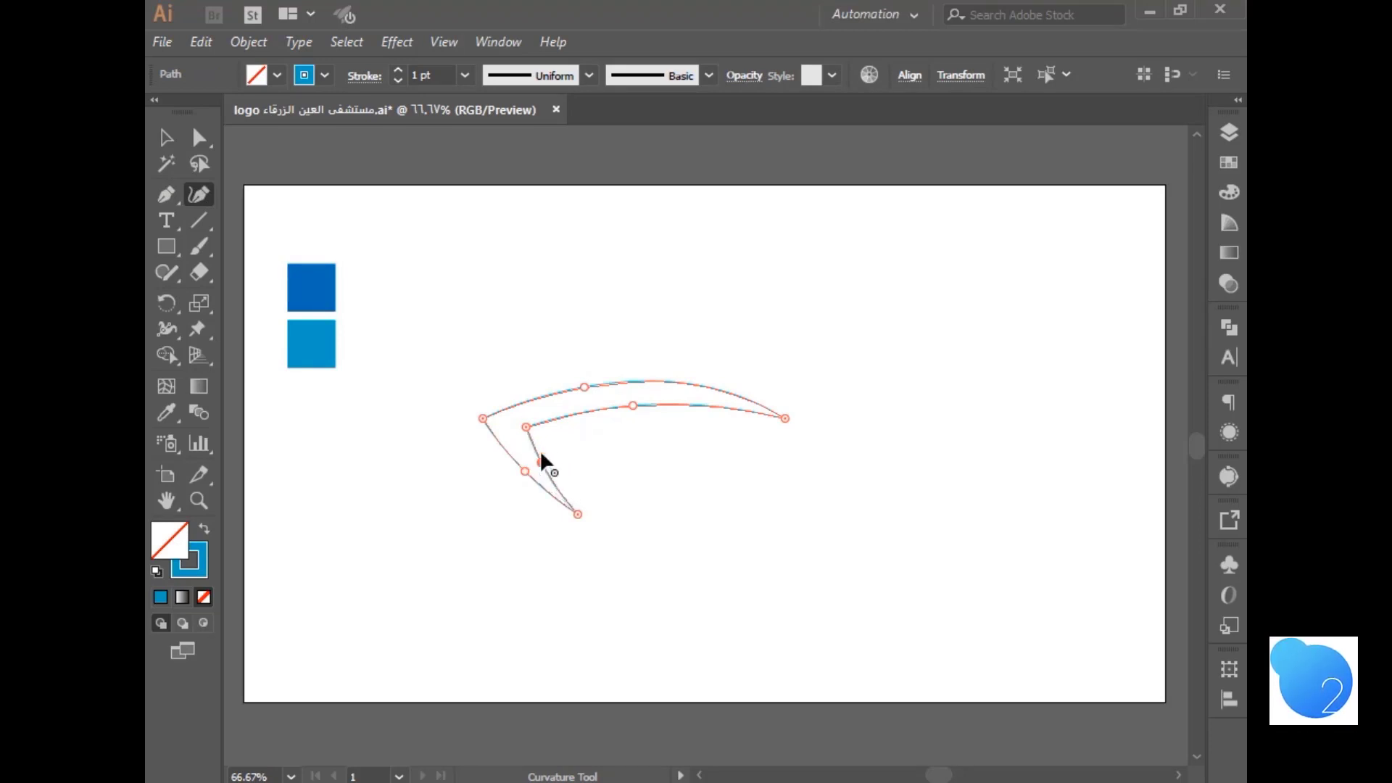
left_click_drag(525, 426, 510, 458)
key("ctrl+z")
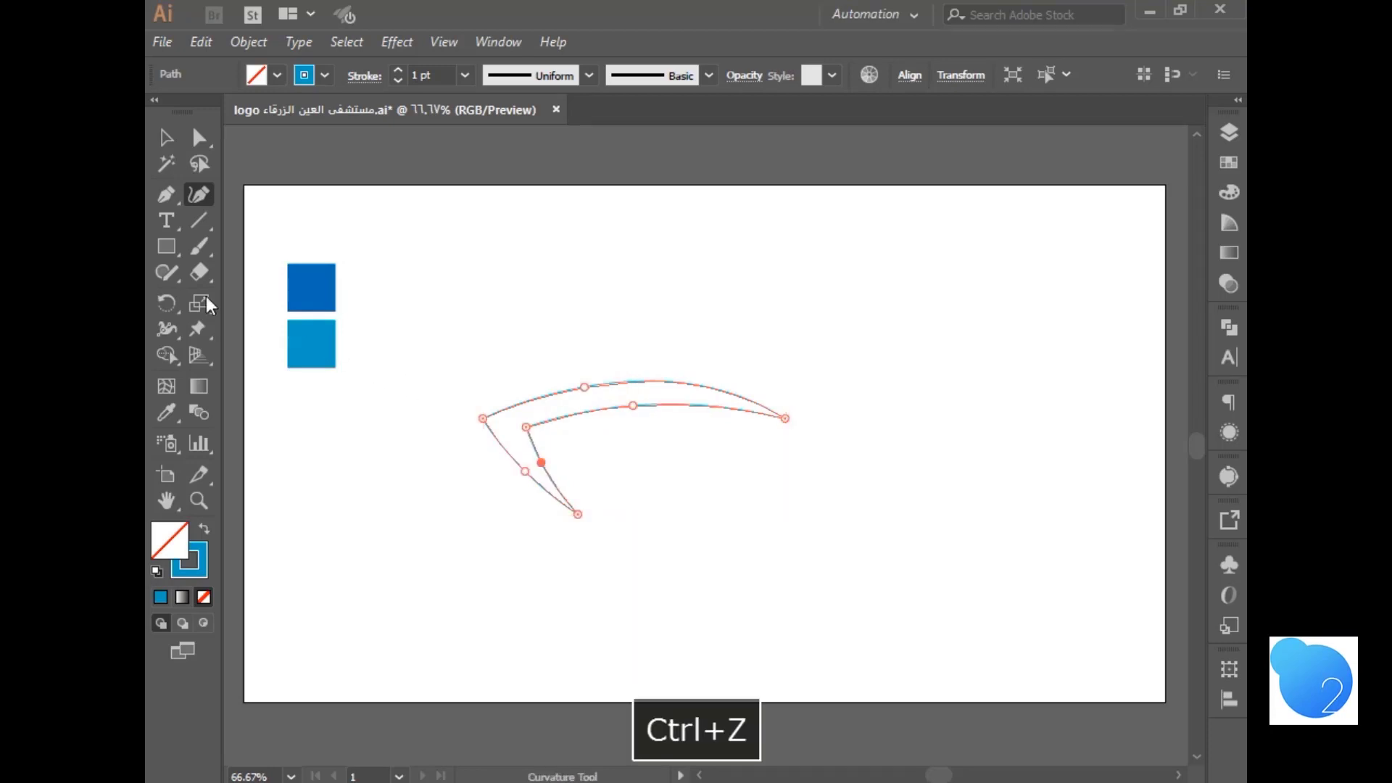
key("a")
key("Return")
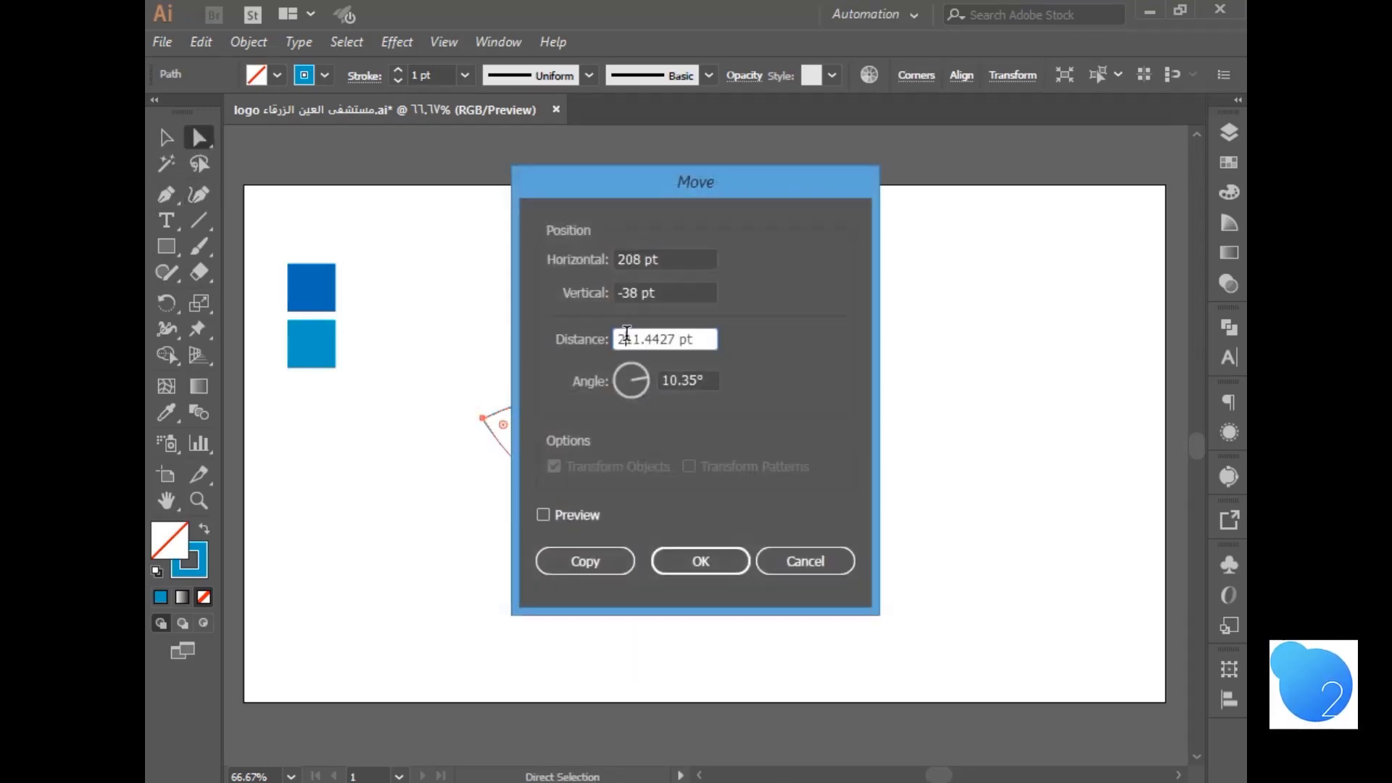
left_click(801, 572)
left_click(449, 224)
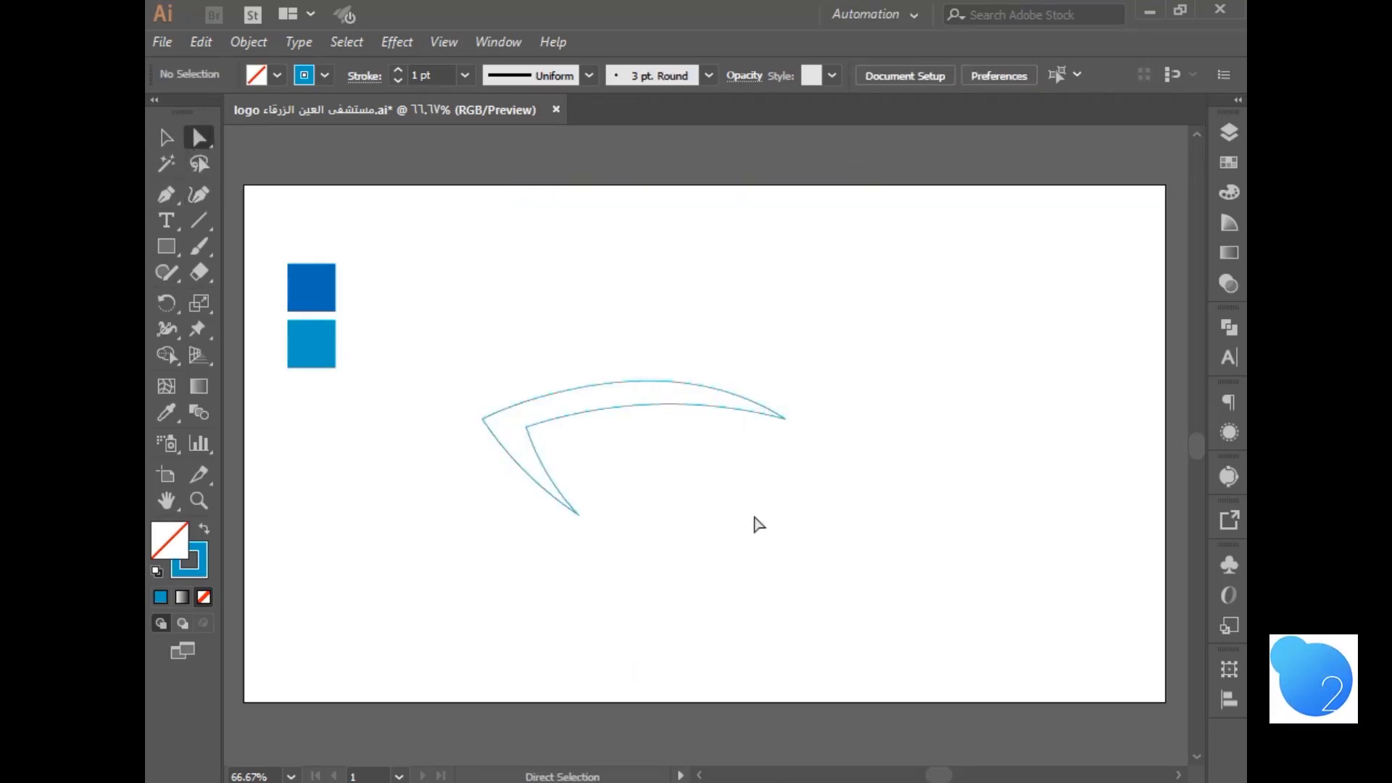
- Colour the shape's stroke black (000000), then swap fill and stroke to make it a solid black shape without outline
left_click(483, 420)
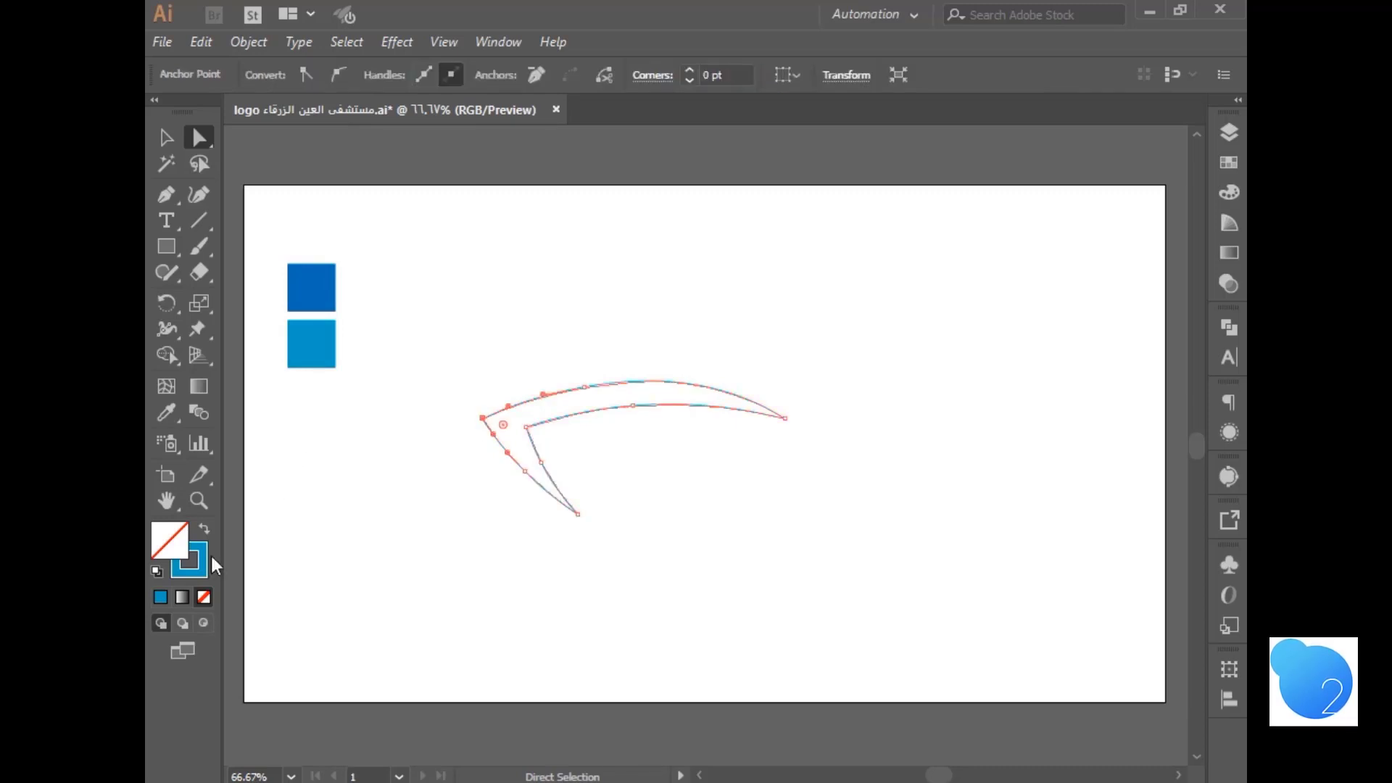
double_click(204, 563)
left_click(365, 551)
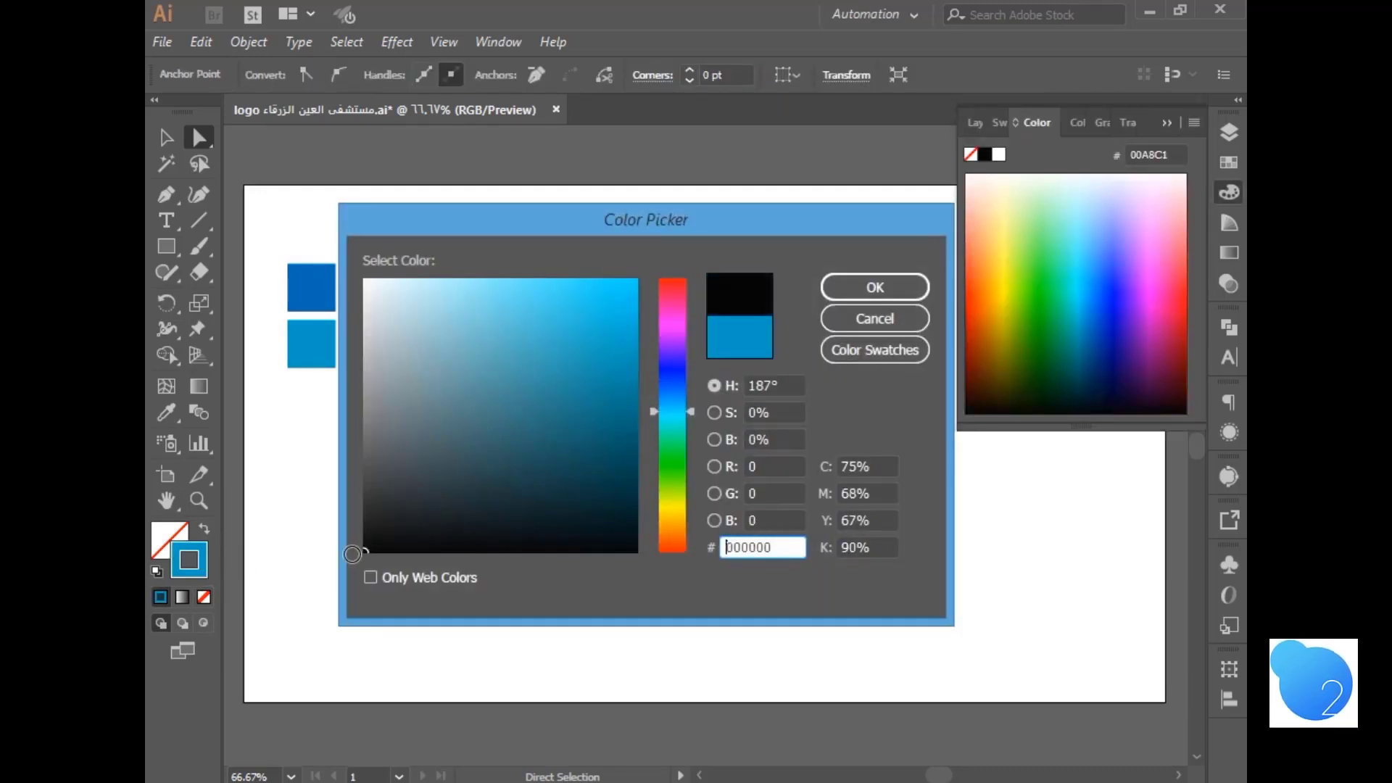
left_click(844, 288)
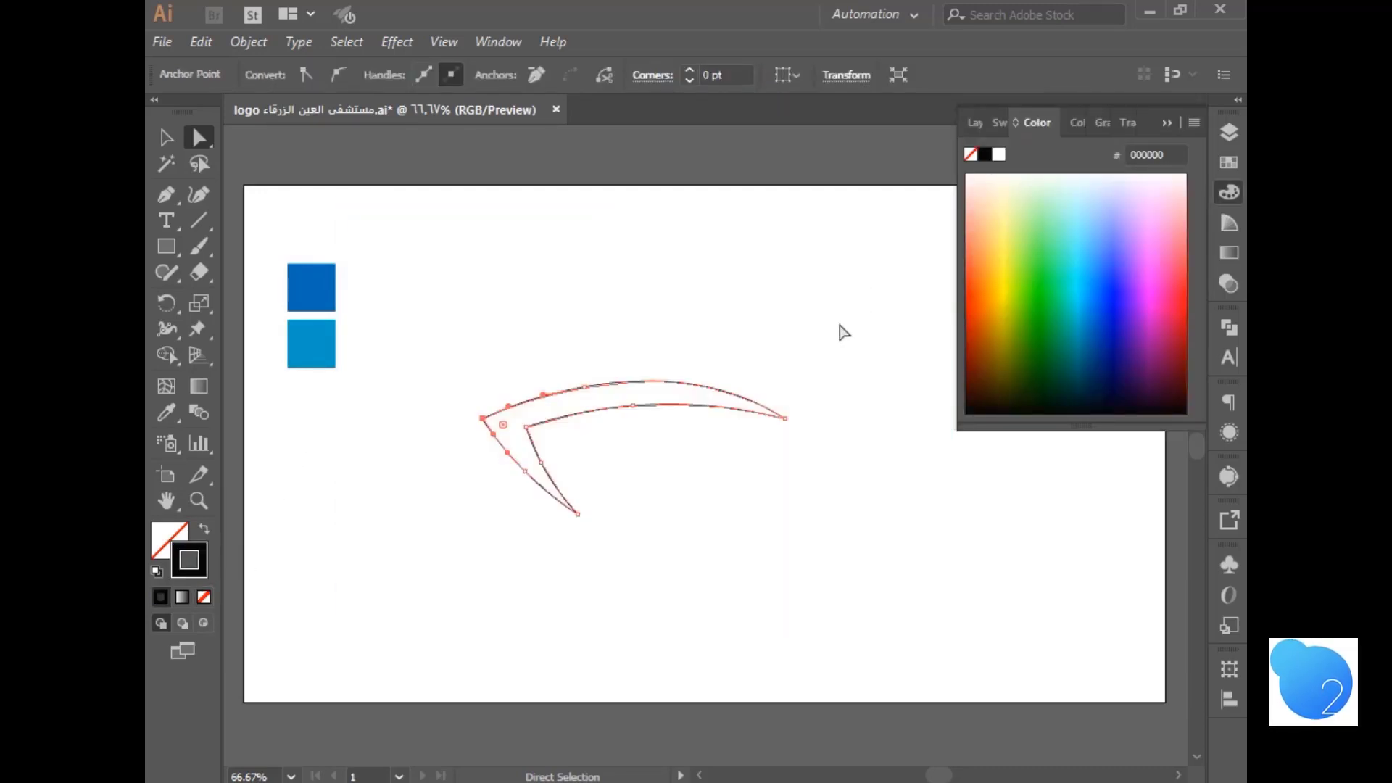
left_click(697, 409)
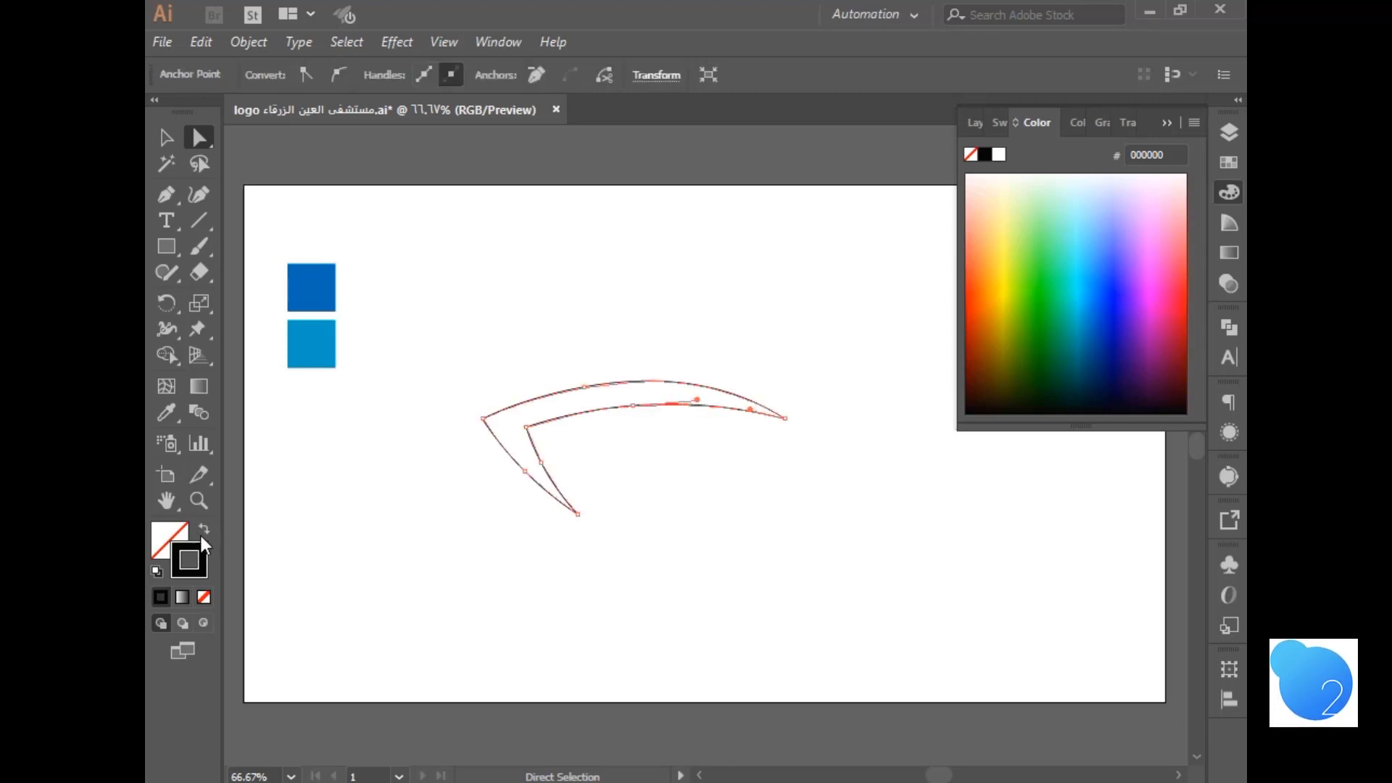
left_click(203, 531)
left_click(712, 511)
- Fine-tune the shape by nudging its inner corner point sideways and the lower arm's outer edge upward with Direct Selection
left_click(546, 426)
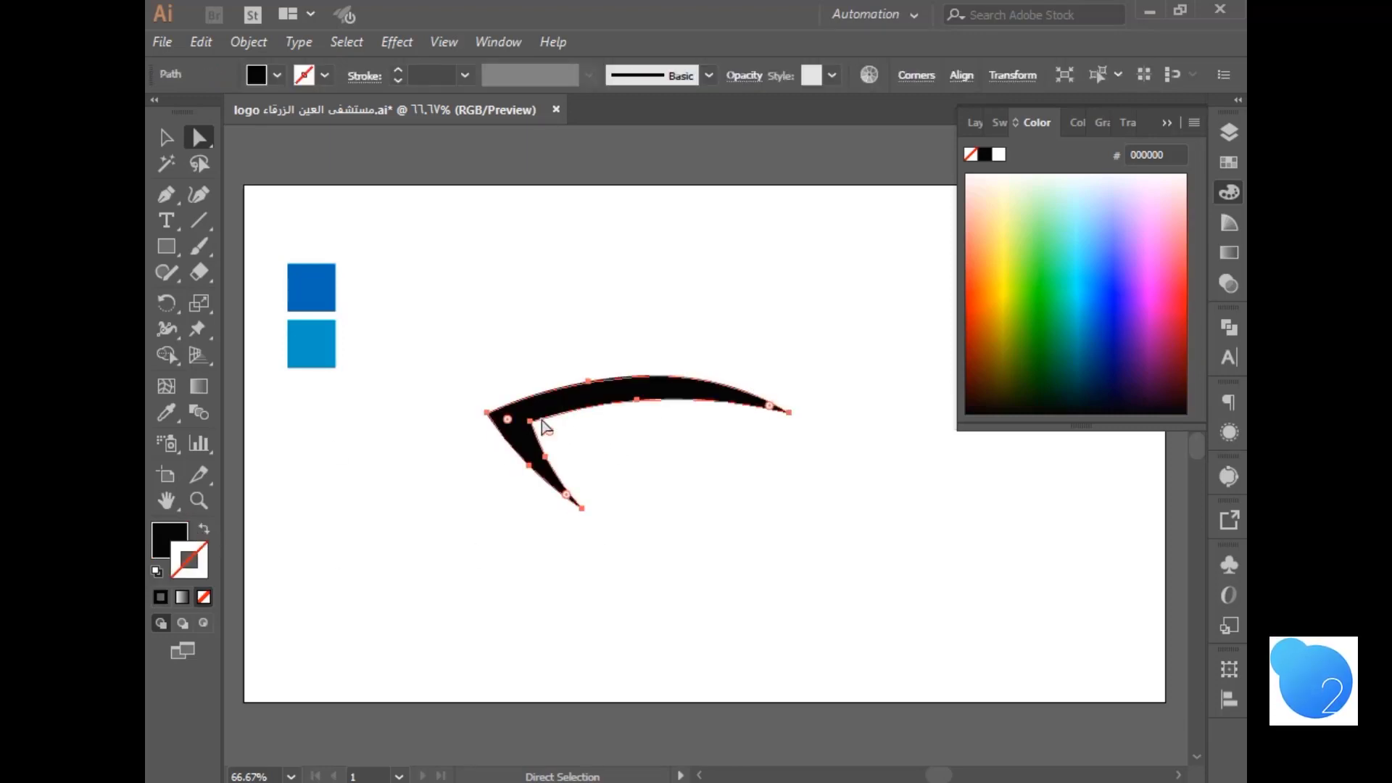
left_click(580, 508)
key("Left")
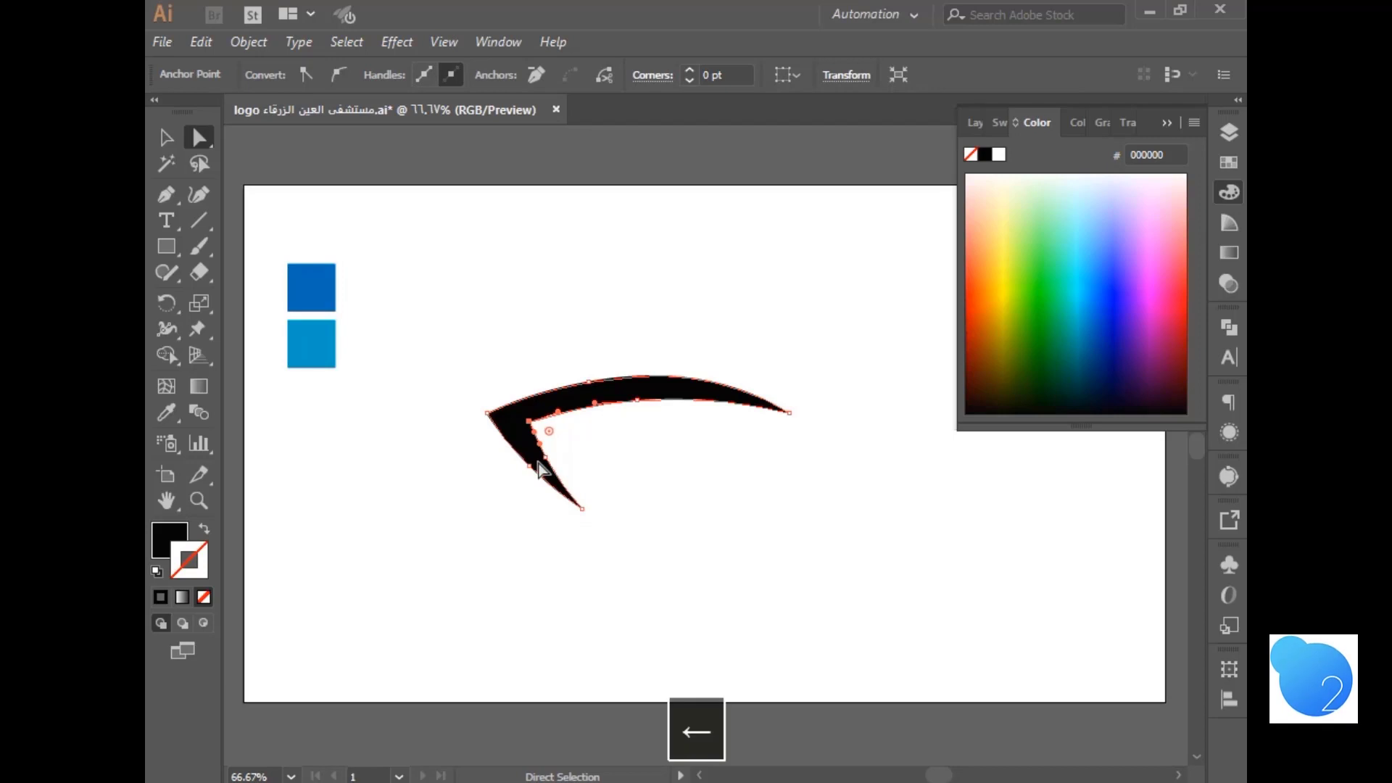
key("Right")
left_click(493, 418)
left_click(497, 422)
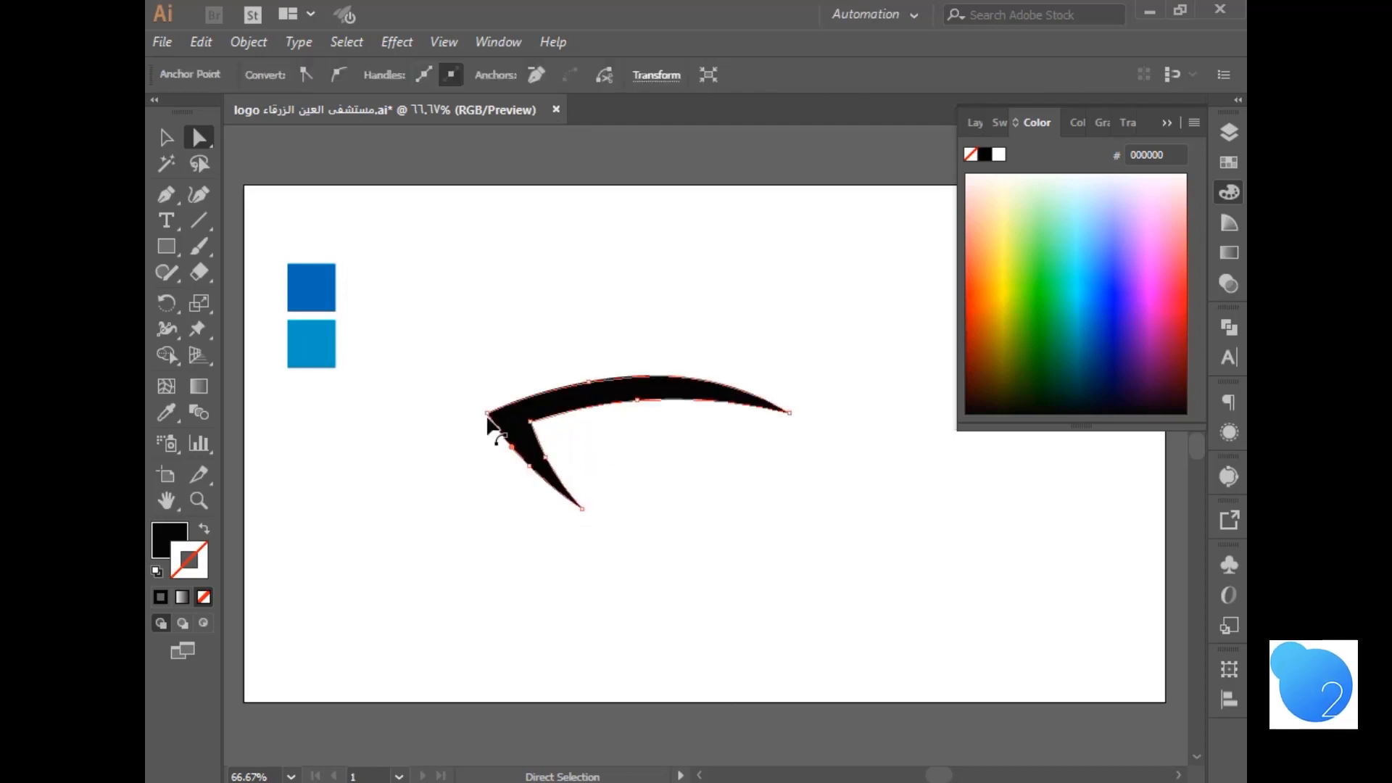
key("Up")
key("Up")
left_click(569, 478)
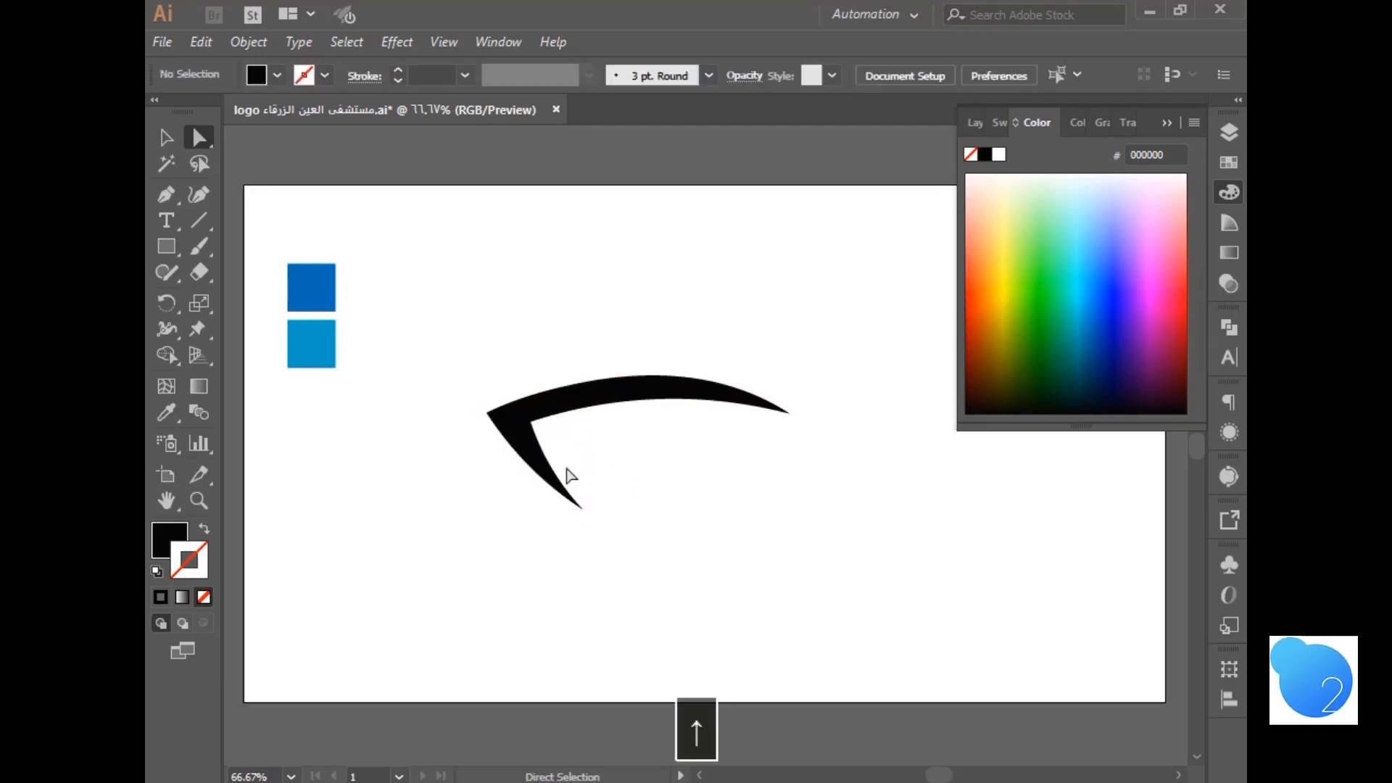
left_click(649, 400)
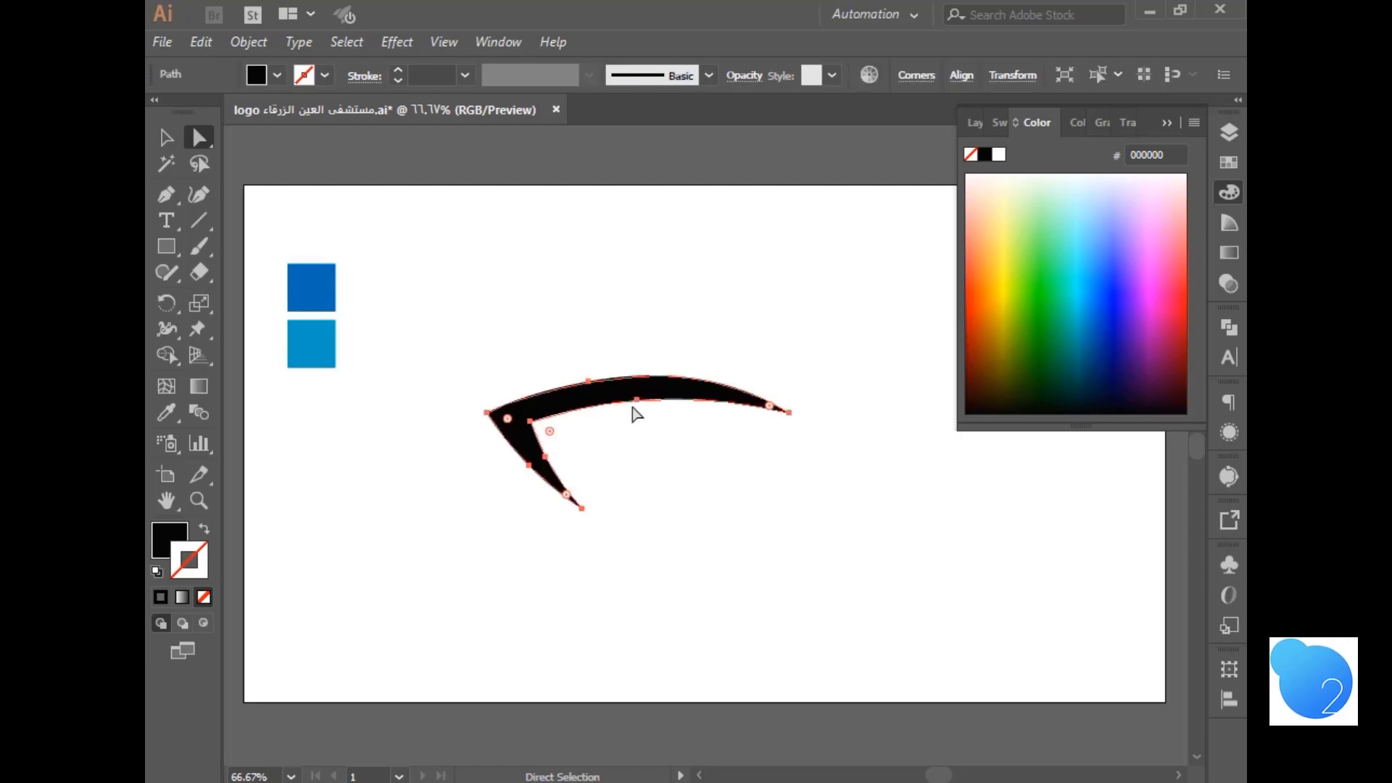
- Refine the inner edge of the black shape's upper arm by shifting its middle curve point slightly upward with the Curvature tool
key("Left")
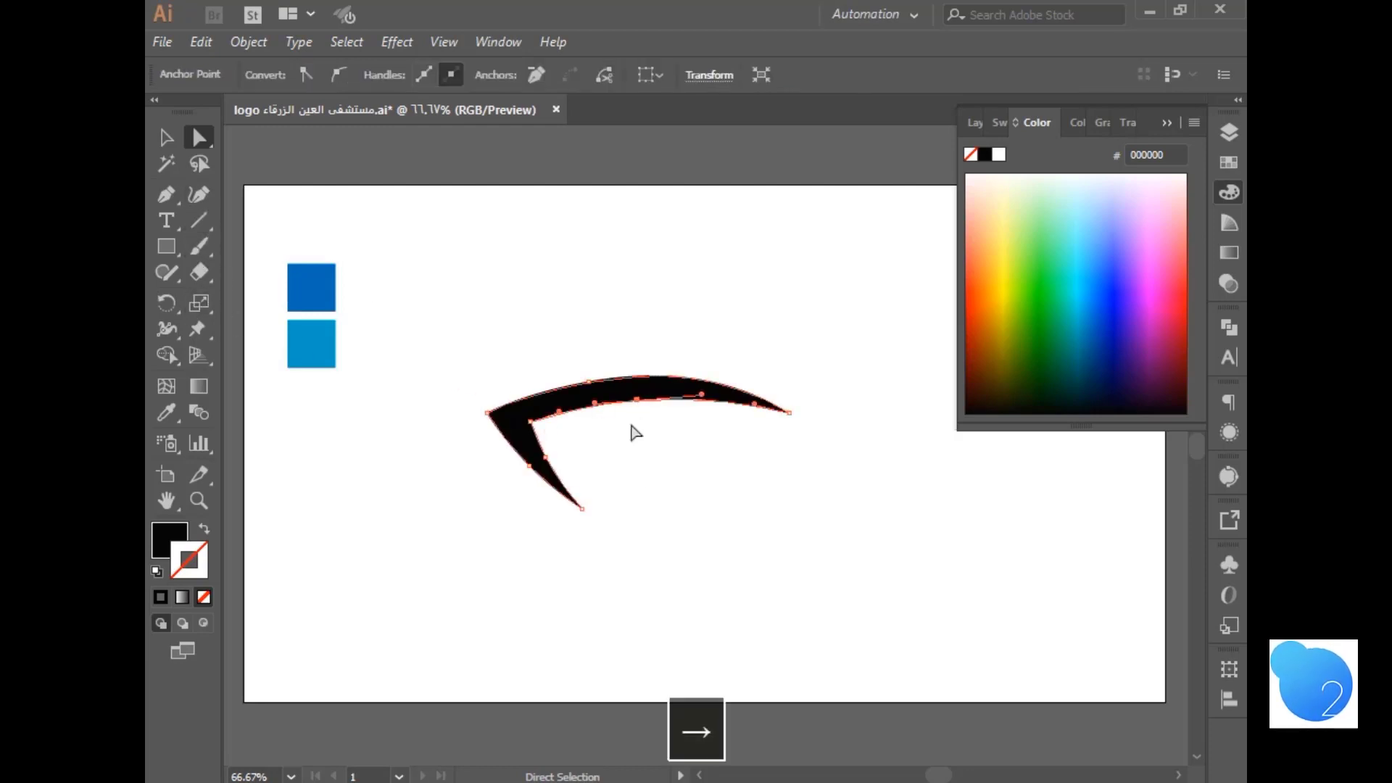
left_click(198, 195)
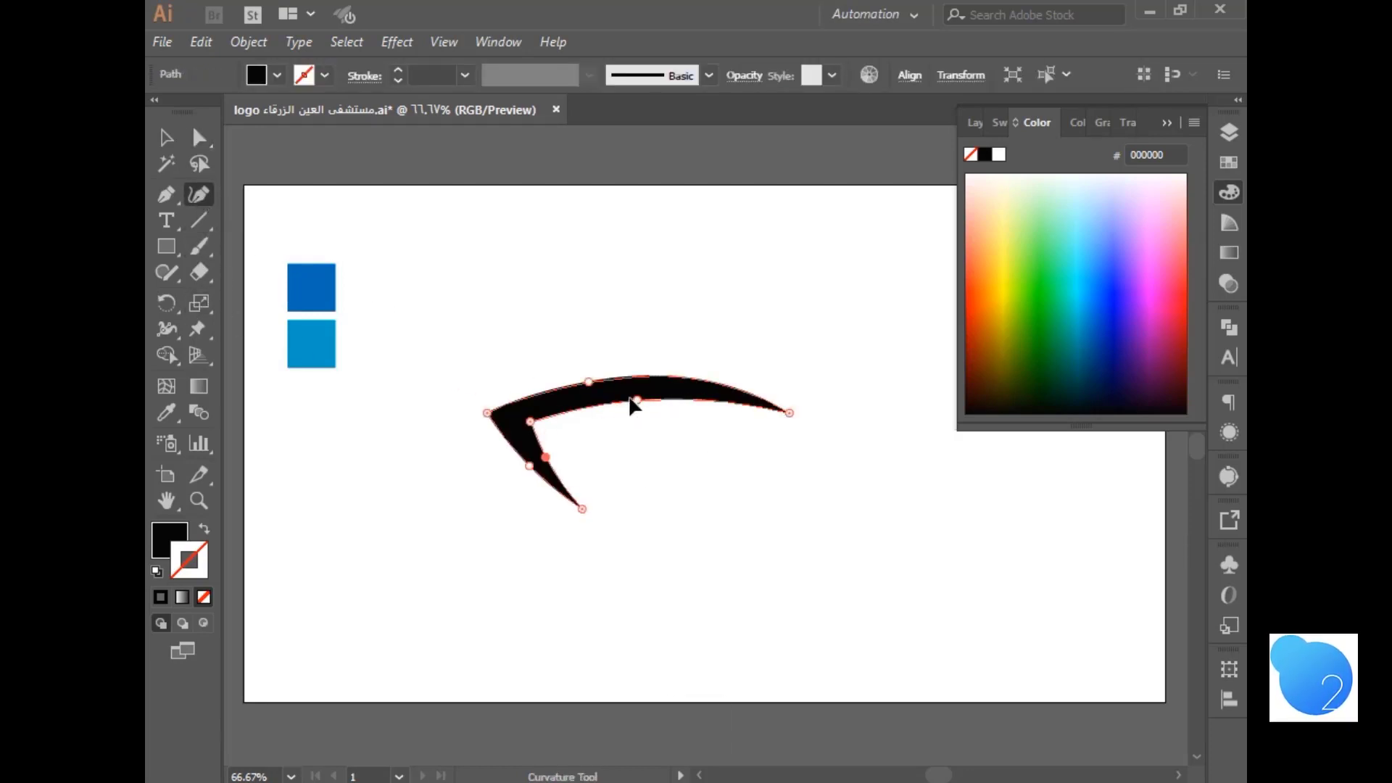
key("a")
left_click(627, 335)
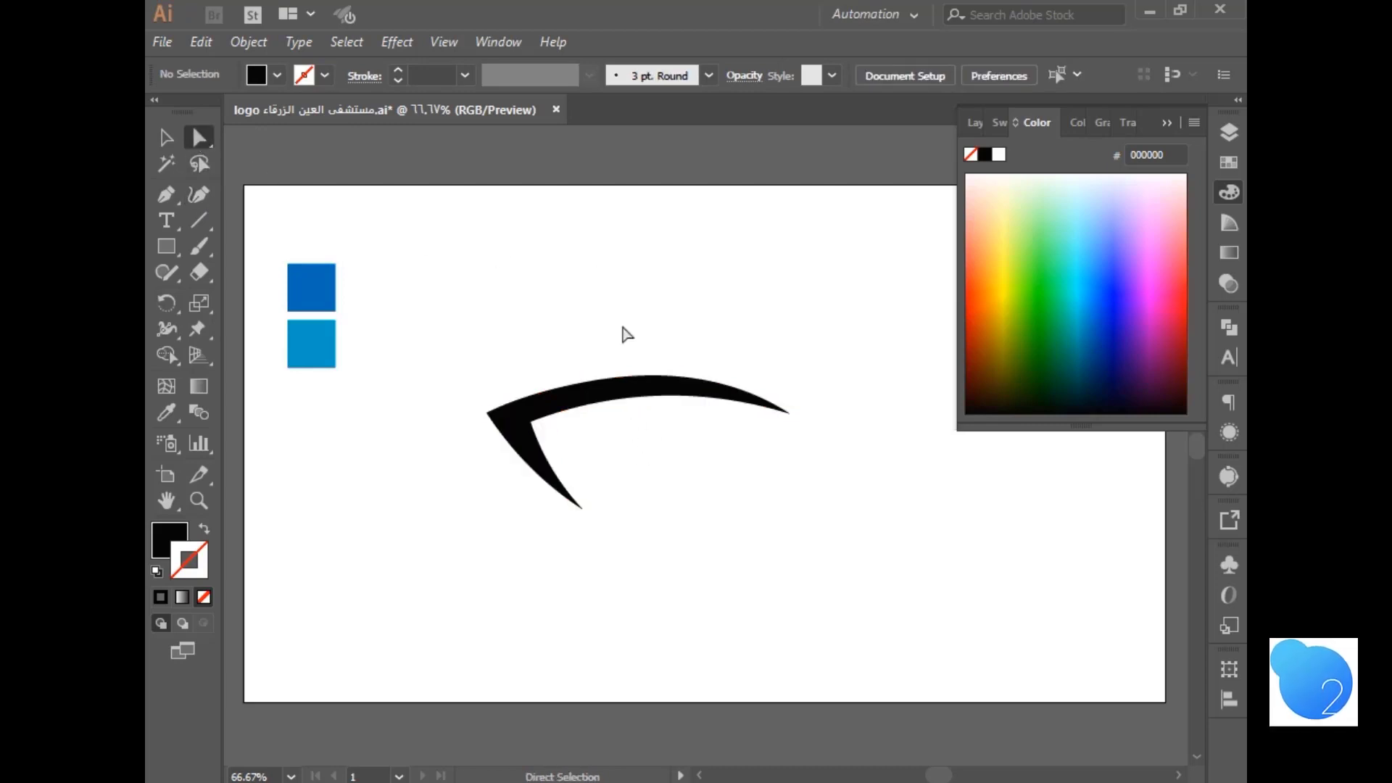
key("ctrl+z")
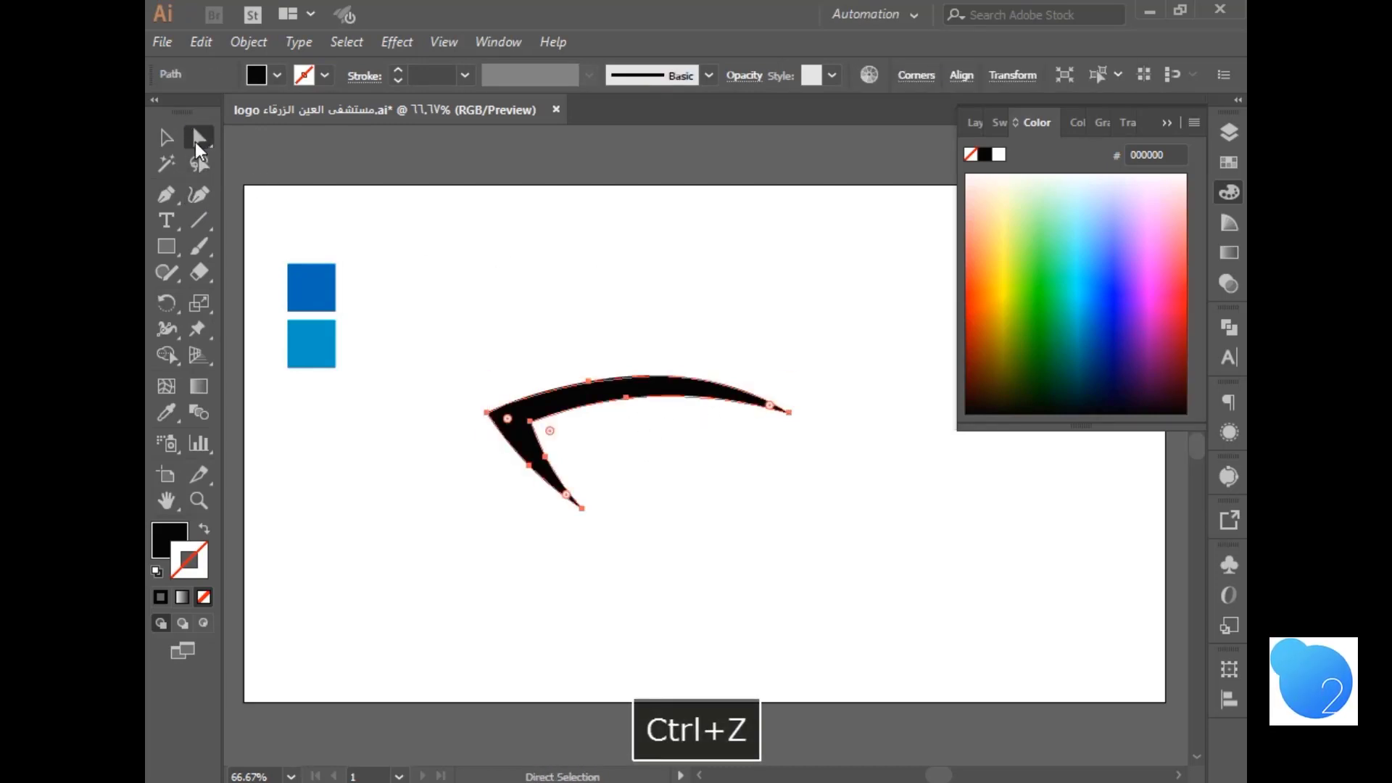
left_click(637, 254)
- Fill the eyelid shape with the darker blue swatch colour using the Eyedropper and reposition it around the artboard's upper middle
left_click_drag(640, 395, 675, 387)
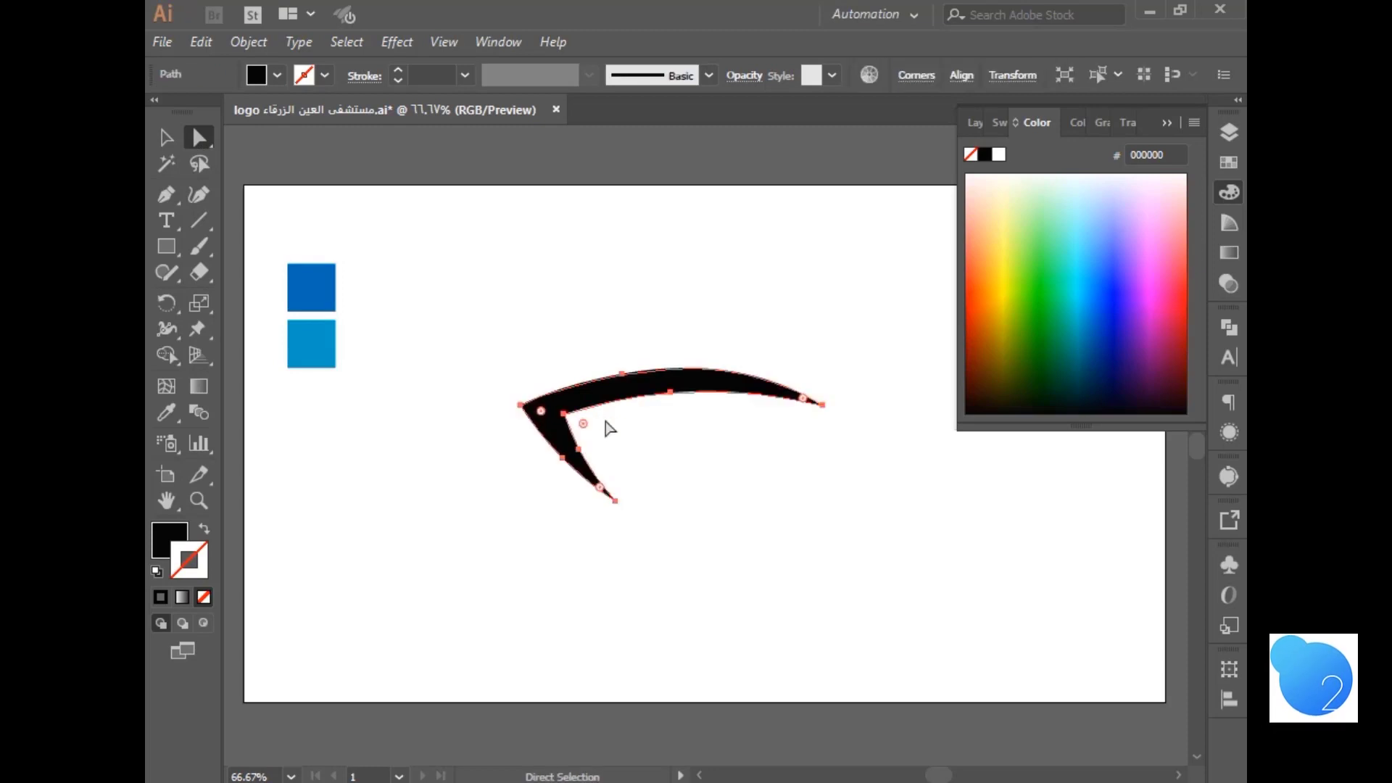
left_click(168, 417)
left_click(315, 281)
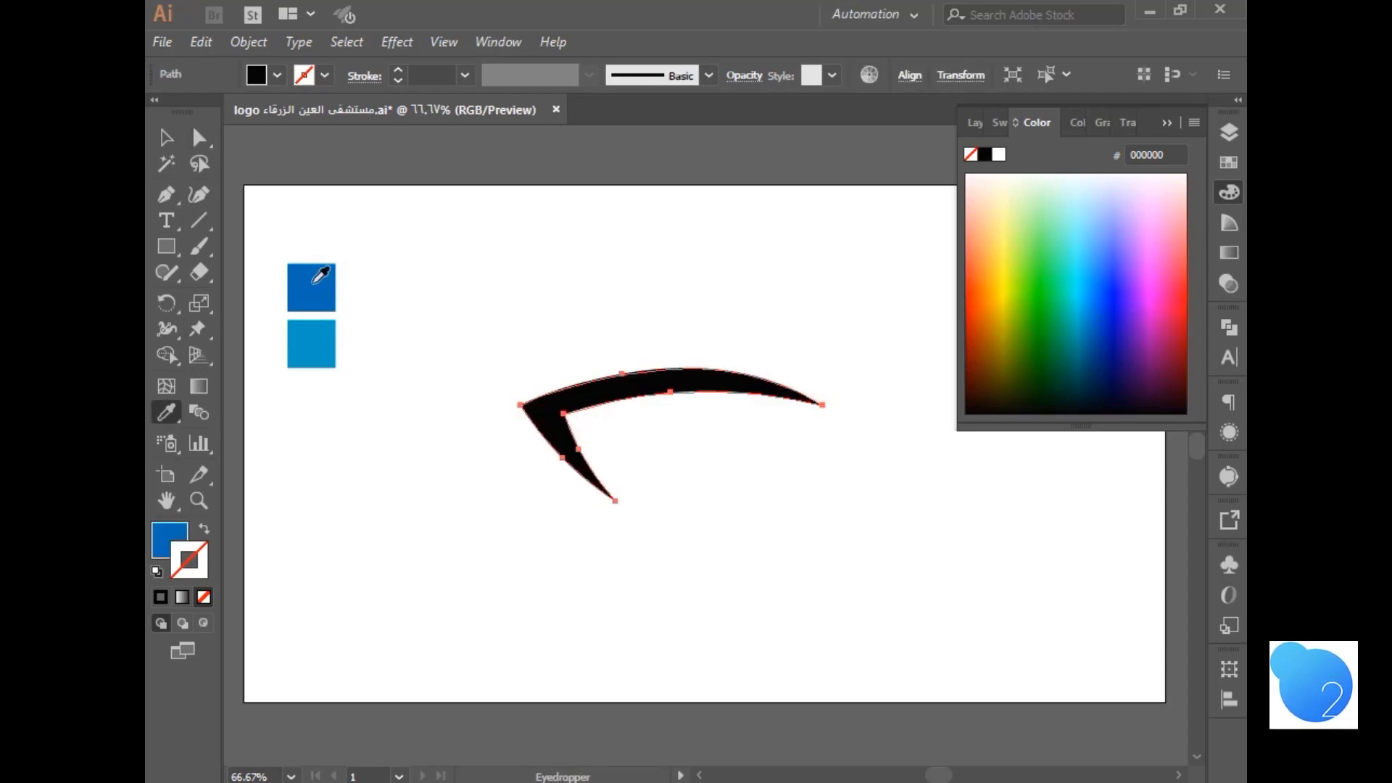
left_click(203, 142)
left_click(534, 264)
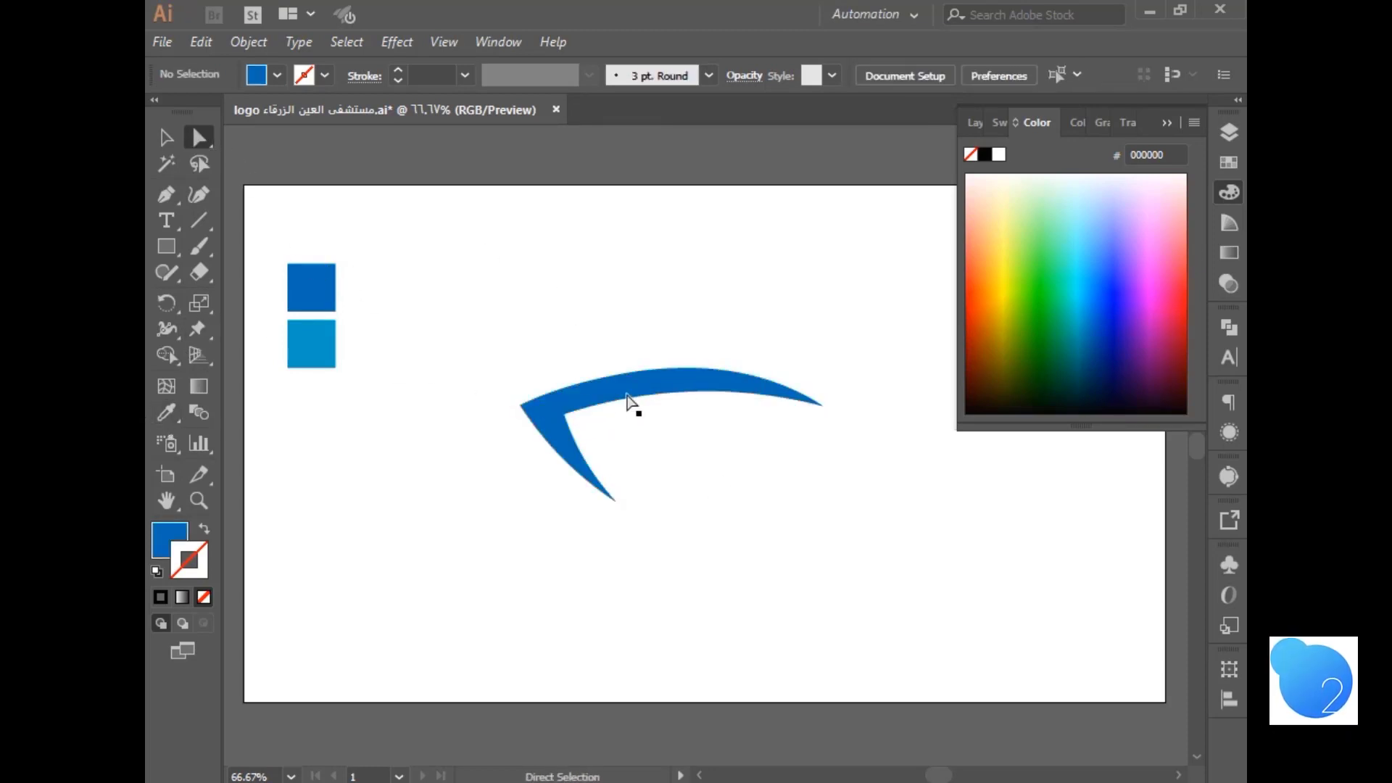
left_click_drag(628, 397, 607, 374)
left_click(232, 275)
- Draw a circle with the Ellipse tool in the empty area below the colour swatches
left_click(160, 249)
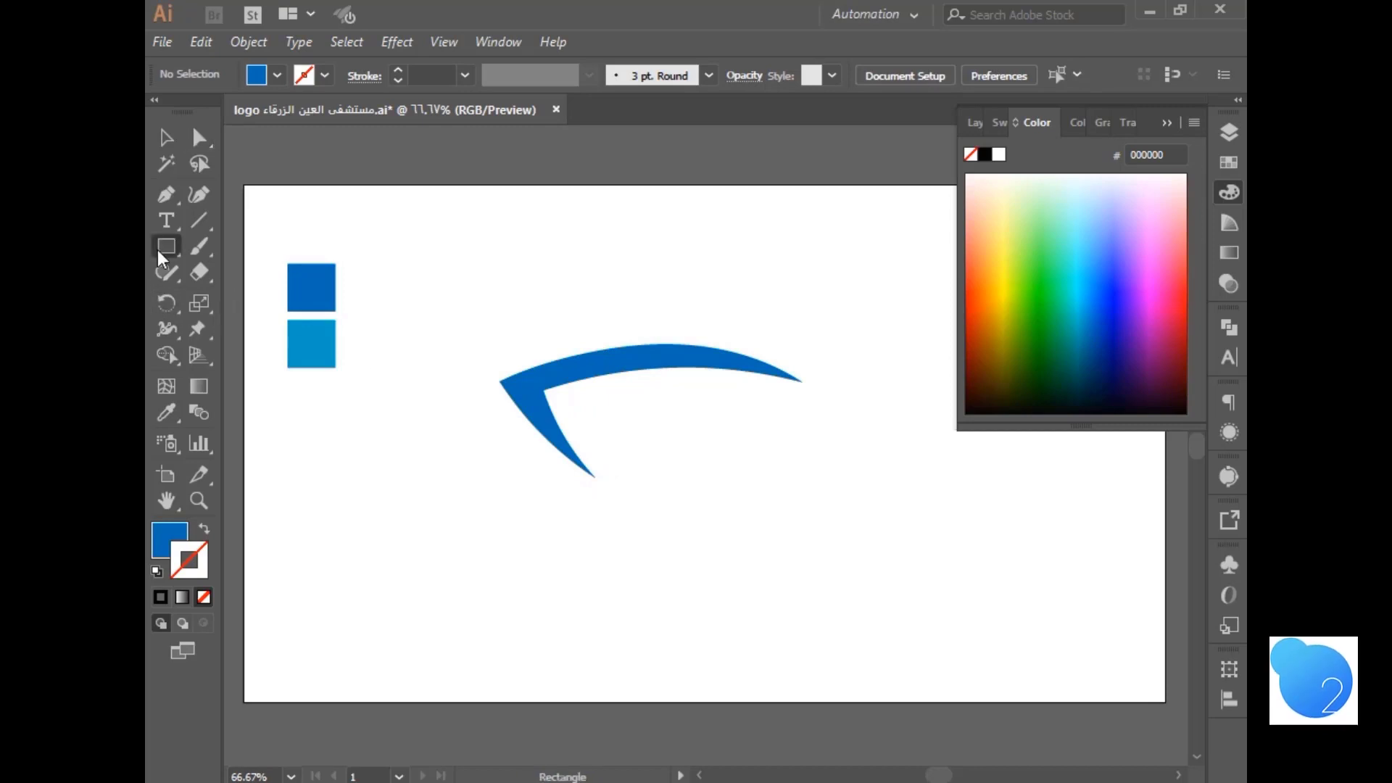
left_click_drag(167, 243, 250, 295)
left_click_drag(325, 509, 444, 568)
key("ctrl+z")
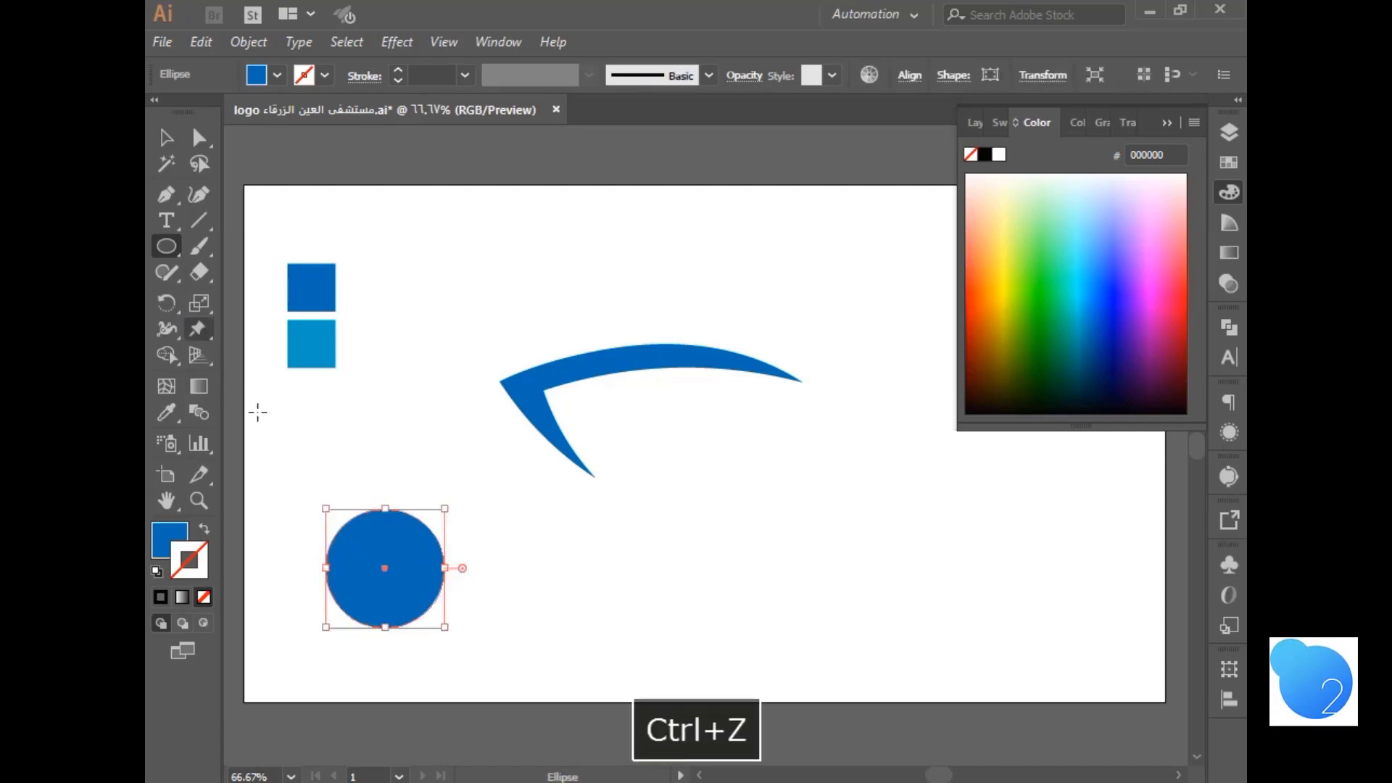
- Scale the circle down proportionally to about two thirds of its size
left_click(166, 137)
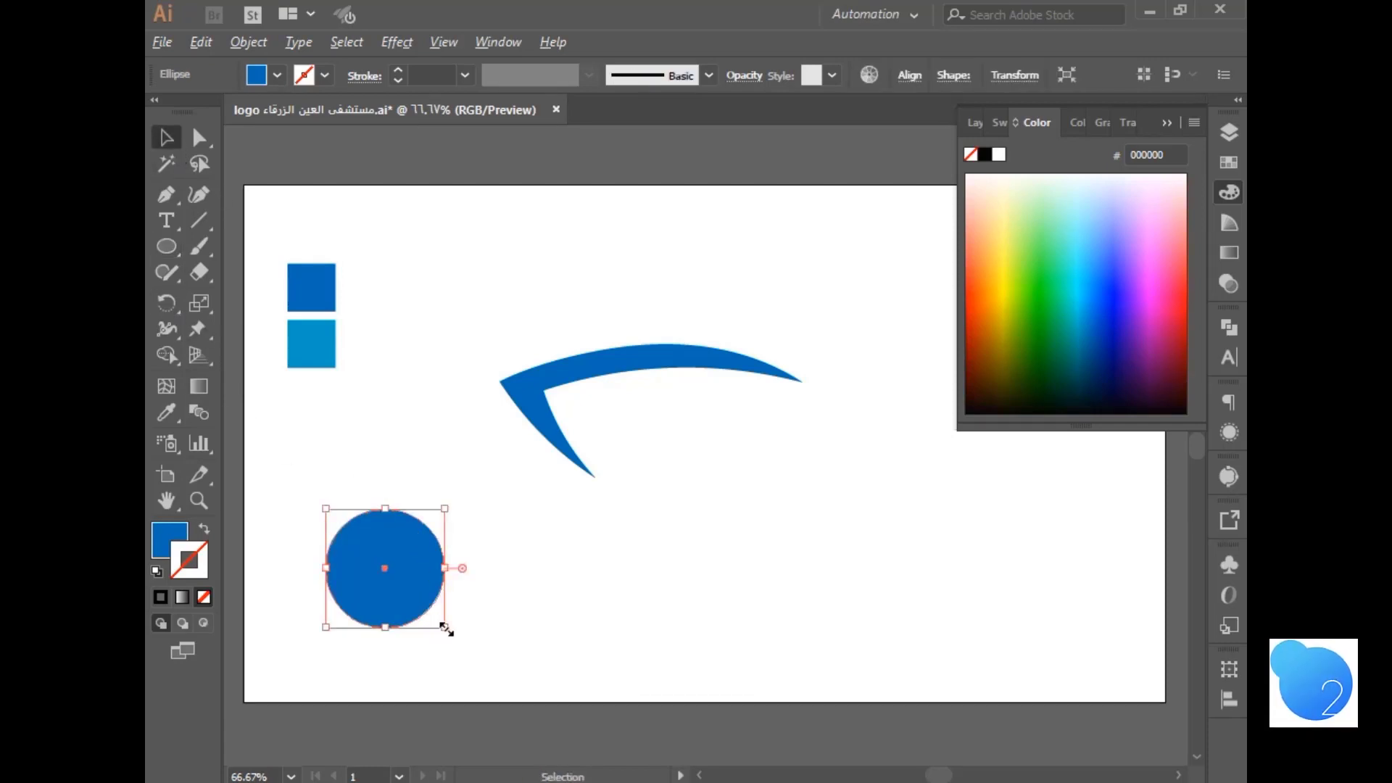
left_click(428, 611, "alt+shift")
left_click(430, 616)
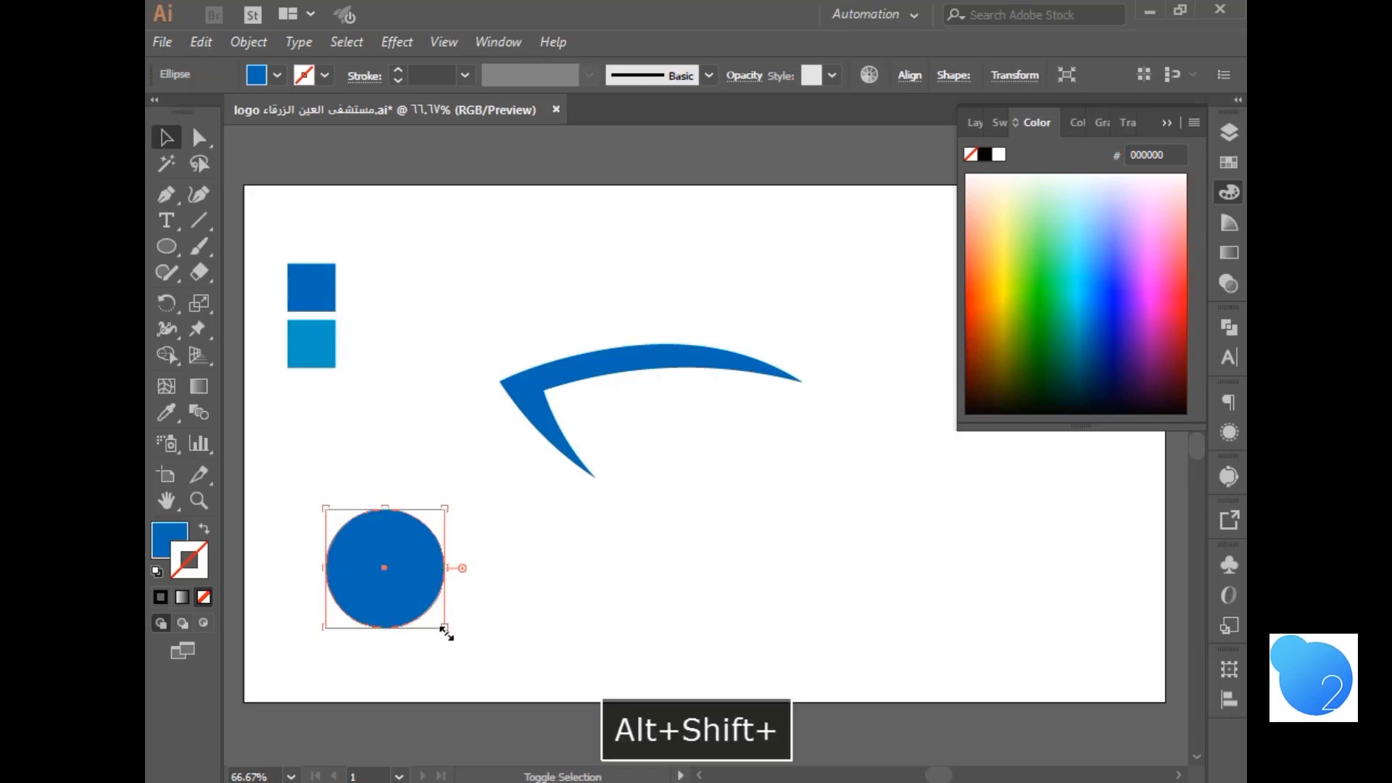
left_click_drag(447, 633, 425, 550)
left_click(486, 611)
left_click(408, 580)
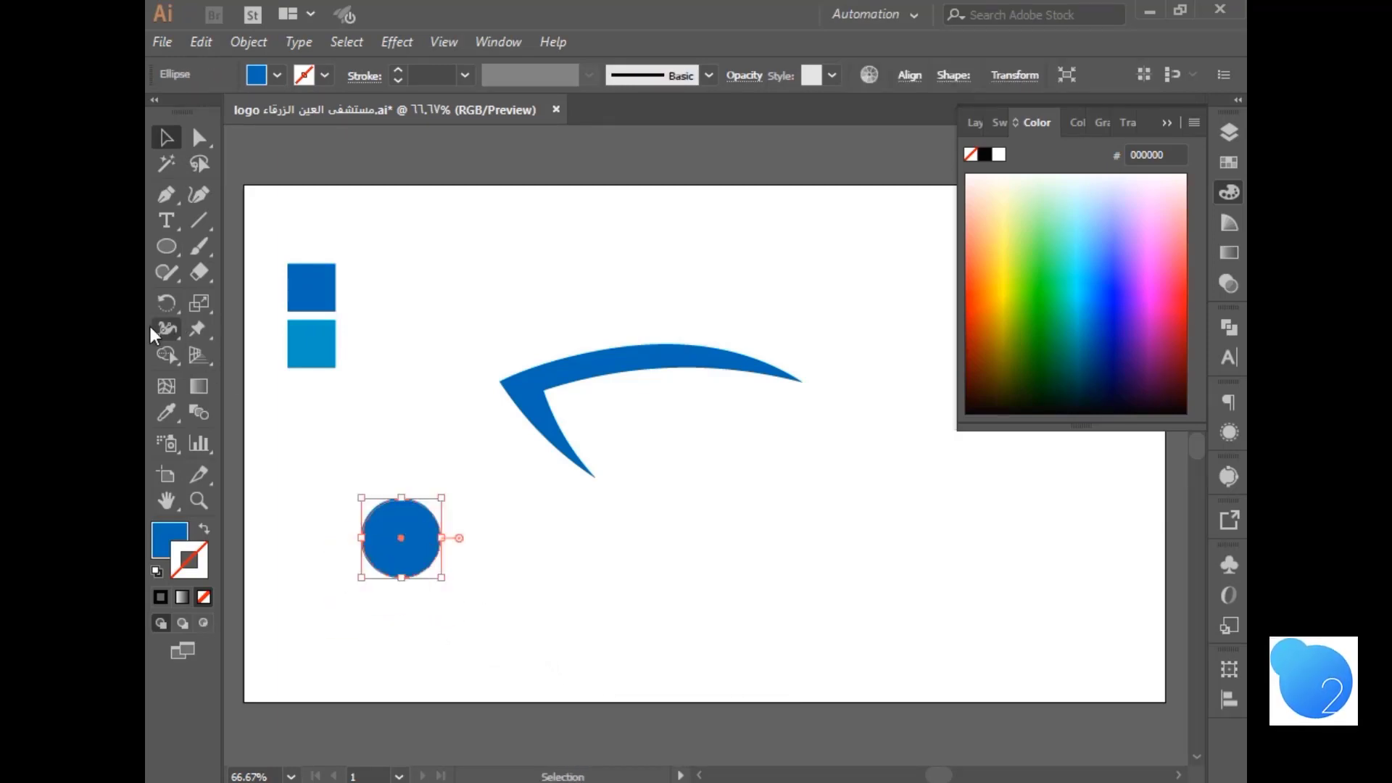
- Fill the circle with the lighter blue swatch colour using the Eyedropper and move it just below the eyelid shape
left_click(166, 411)
left_click(288, 340)
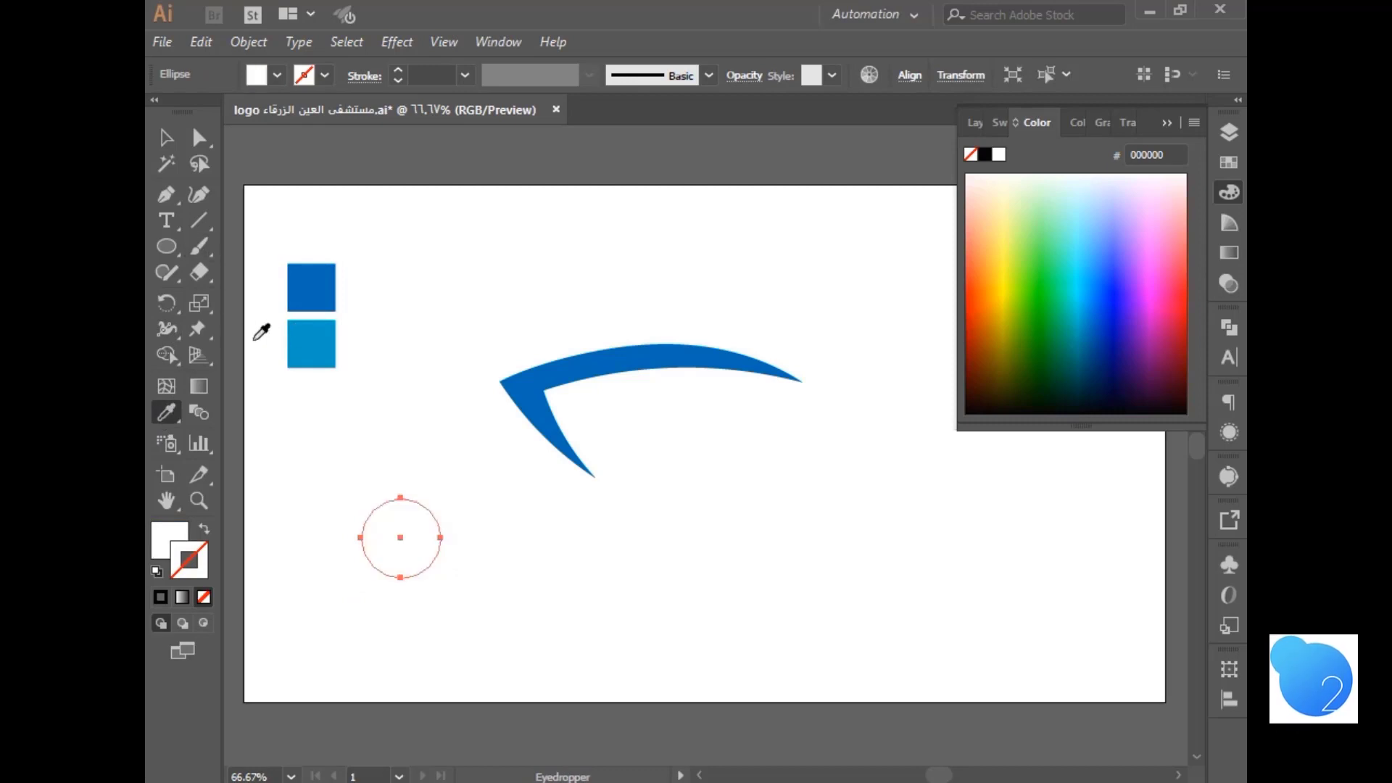
left_click(292, 332)
left_click(200, 137)
left_click(467, 406)
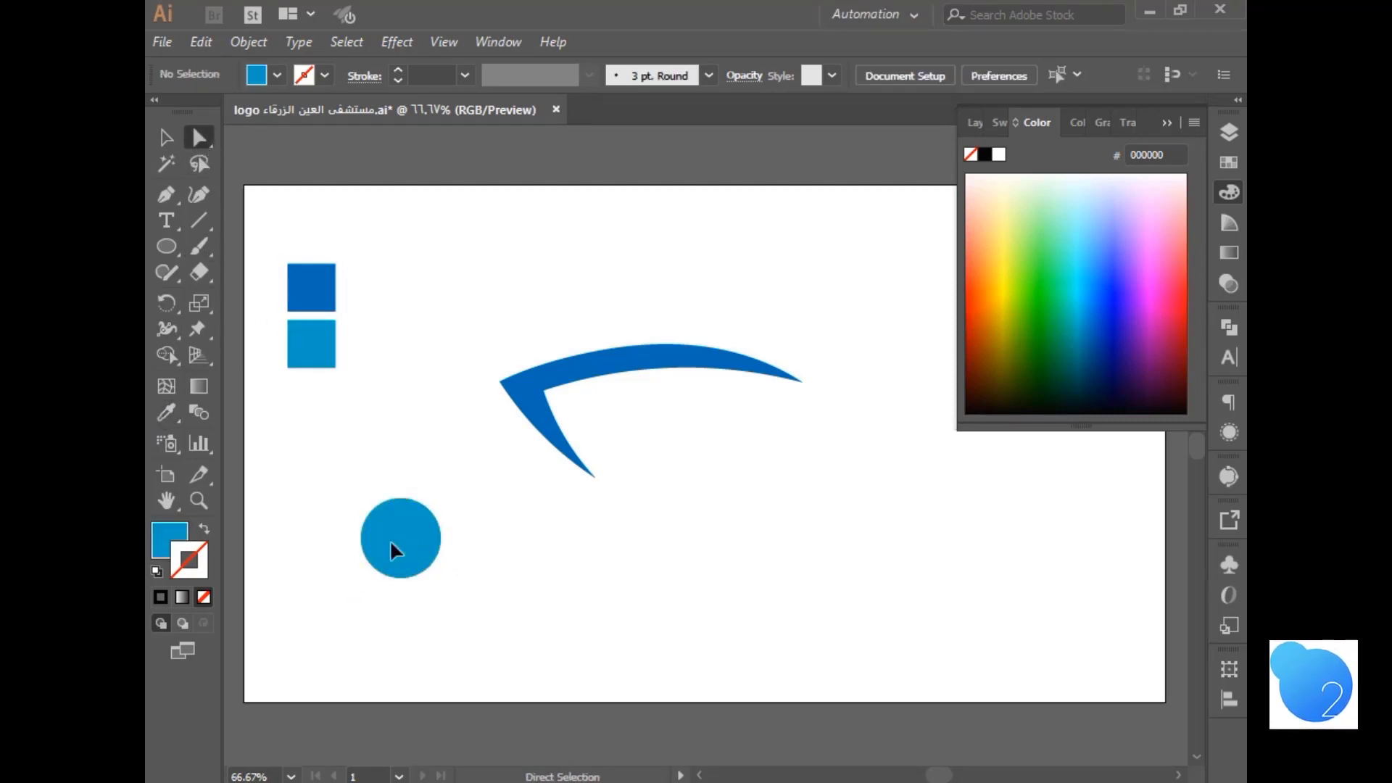
left_click_drag(391, 551, 537, 564)
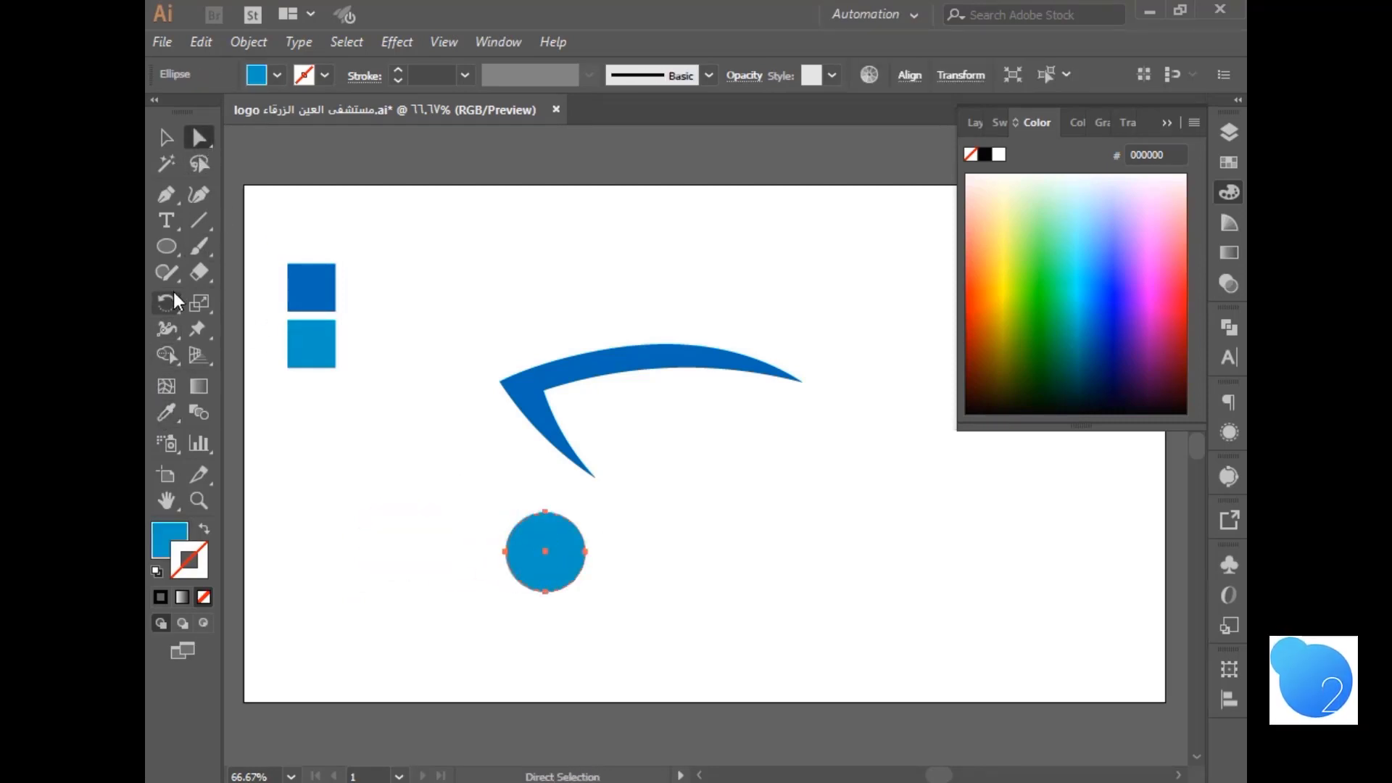
- Draw a smaller circle beside the blue one with the Ellipse tool and fill it white using the Eyedropper
left_click(167, 247)
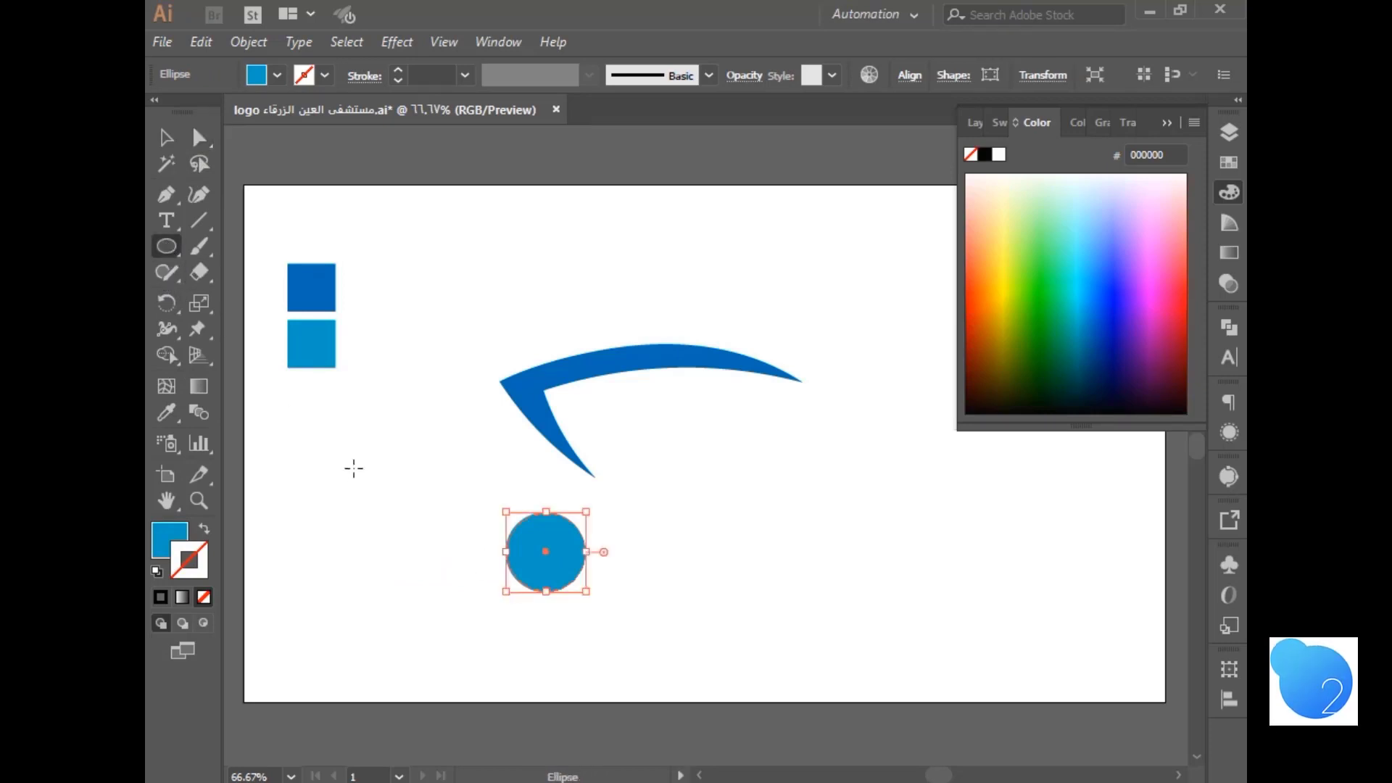
left_click_drag(353, 468, 387, 501)
key("ctrl+z")
key("ctrl+z")
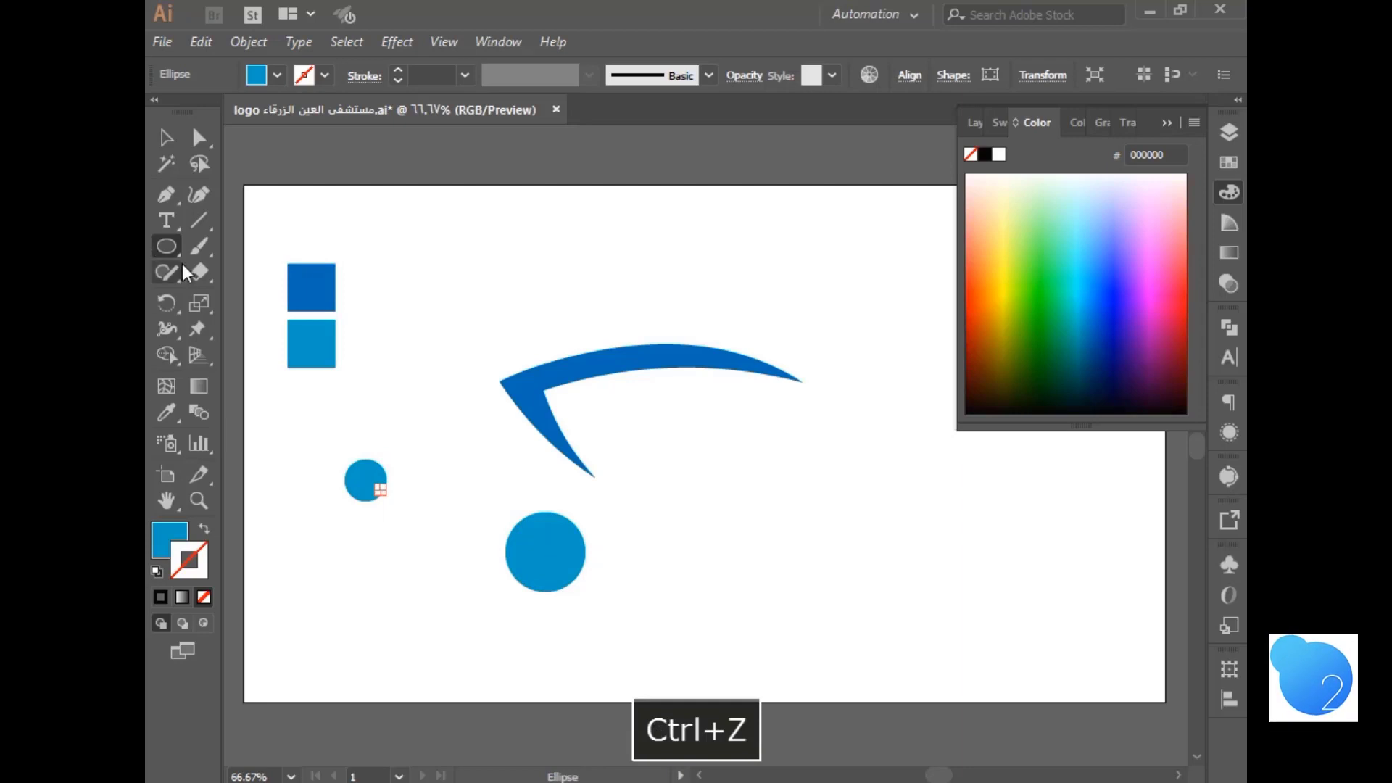
left_click(167, 412)
left_click(426, 550)
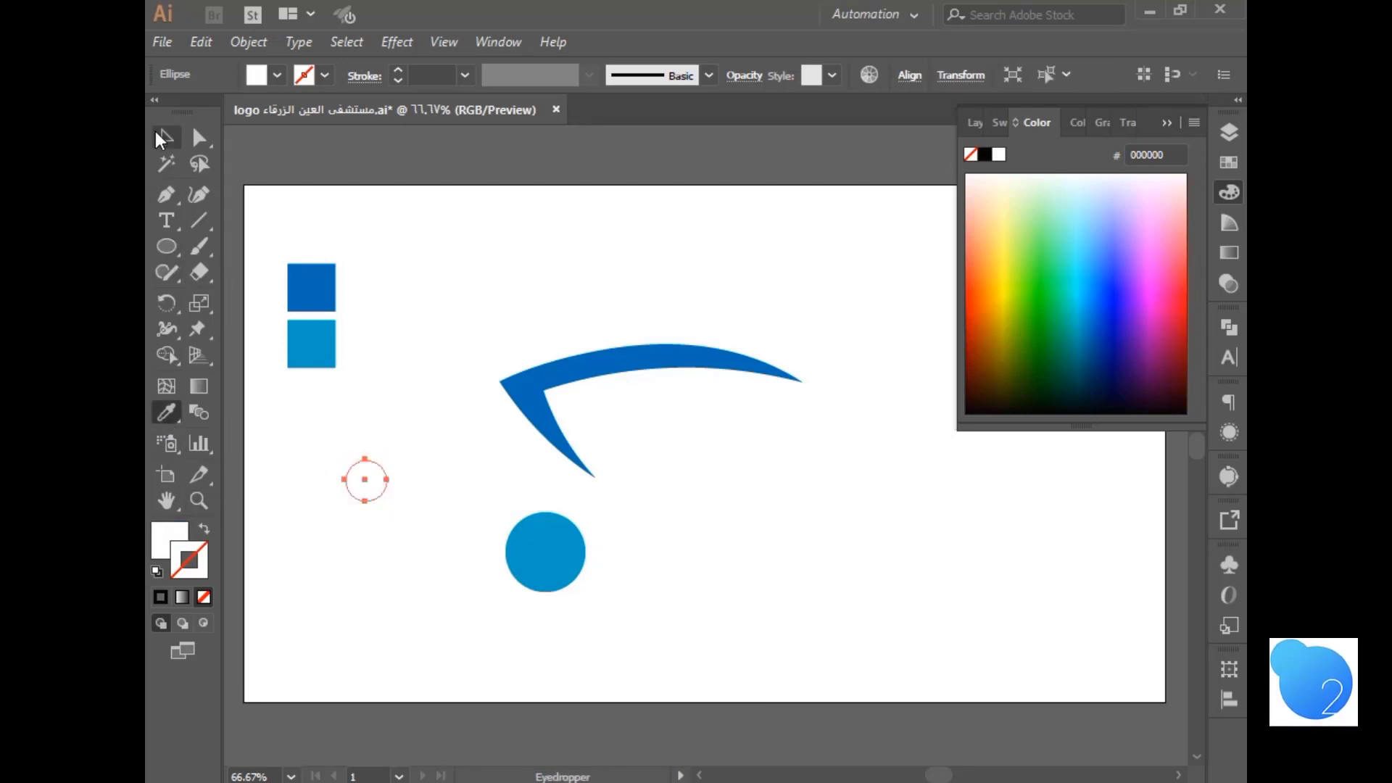
- Place the white circle in the blue circle's centre as a pupil, with a smaller white highlight circle at its upper left
left_click(161, 140)
left_click_drag(364, 476, 535, 548)
left_click(609, 606)
left_click(608, 642)
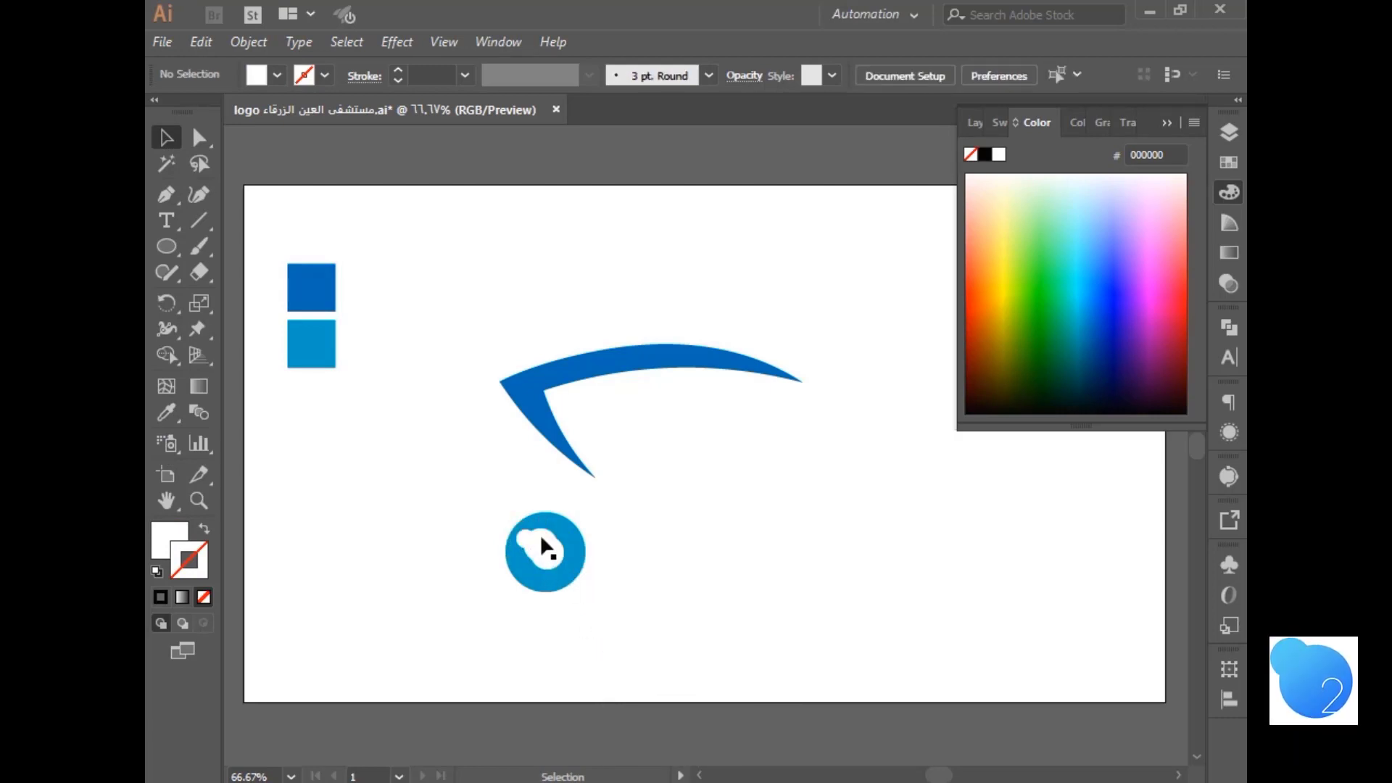
- Delete the extra white circle overlapping the pupil and nudge the small highlight circle up and right
left_click(540, 551)
key("Delete")
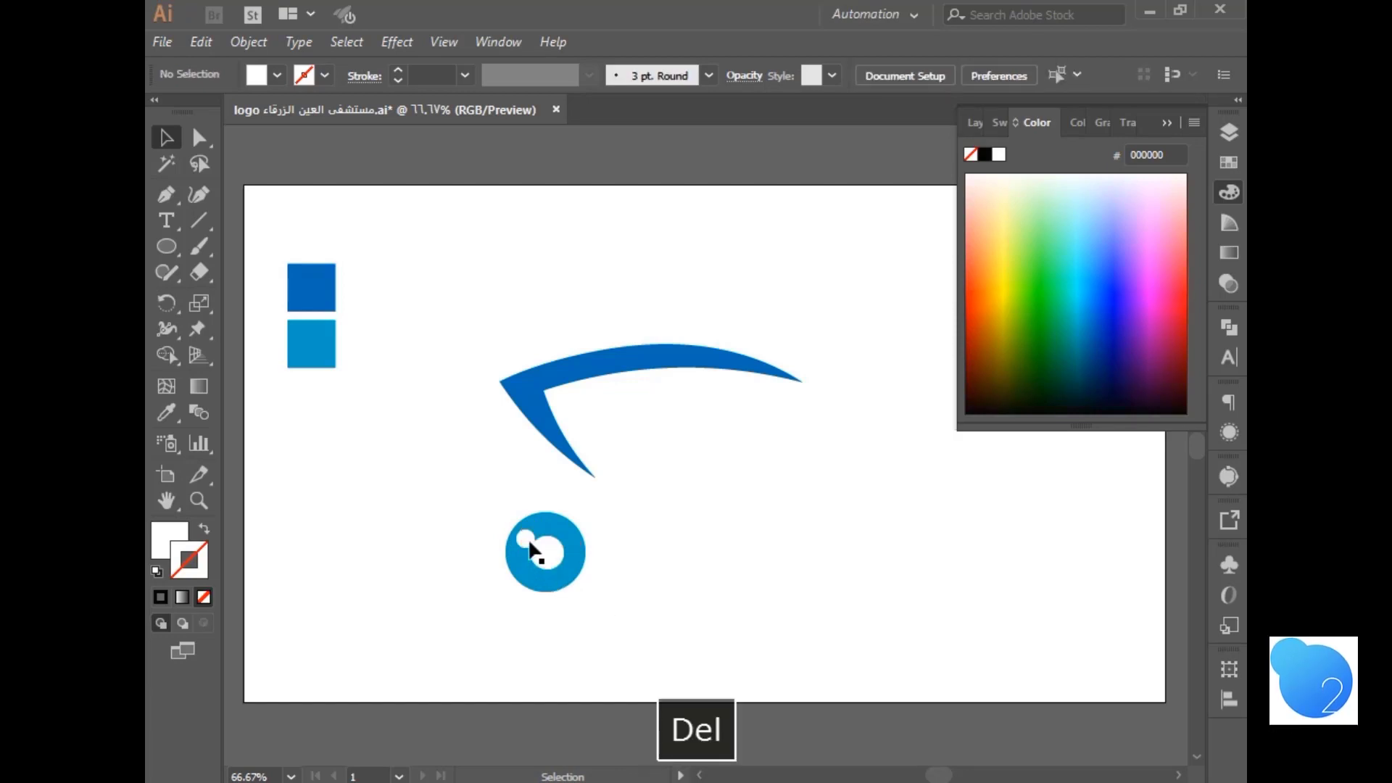
left_click(530, 542)
key("Up")
key("Right")
key("Up")
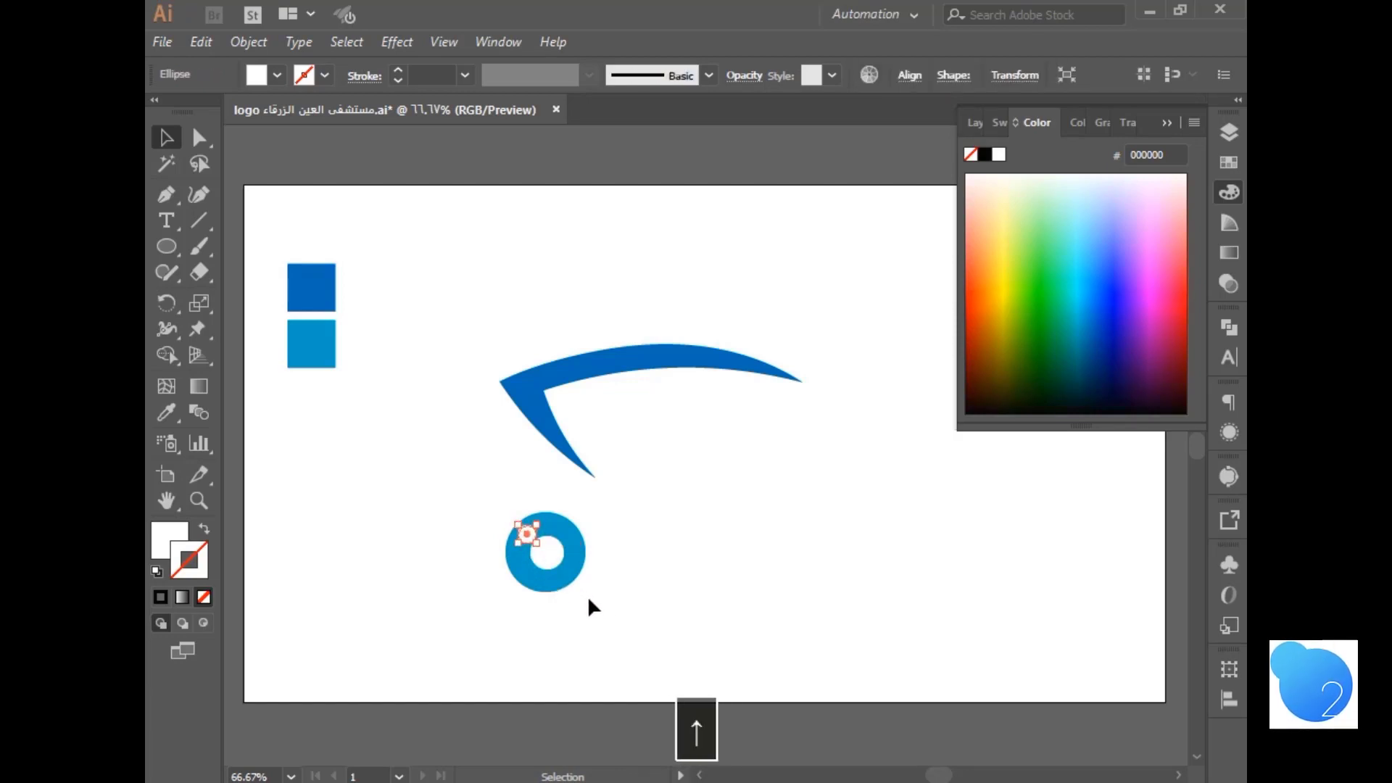
- Fine-tune the white circles by nudging the pupil to the iris centre and the highlight slightly further up and right
left_click(588, 595)
left_click(554, 565)
key("Left")
left_click(568, 589)
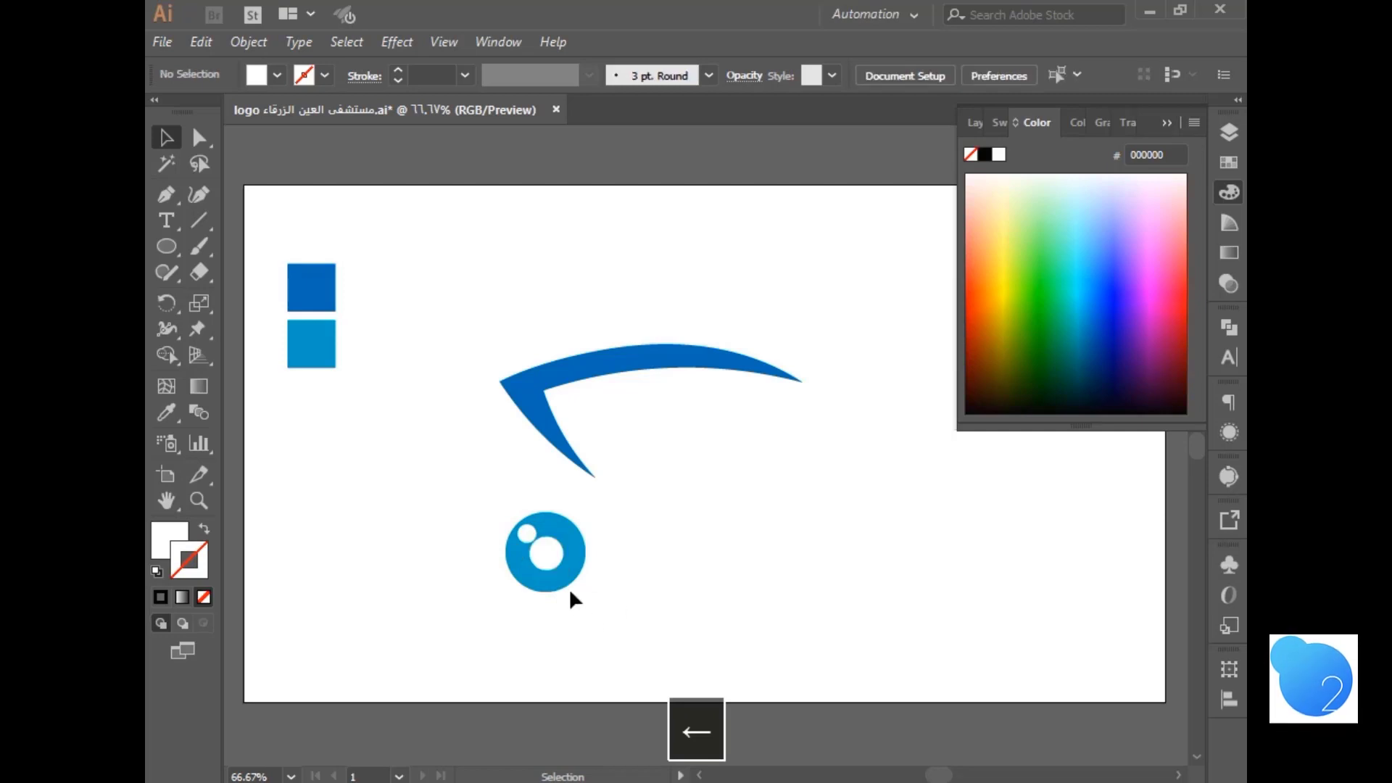
left_click(550, 554)
key("Down")
key("Right")
left_click(538, 591)
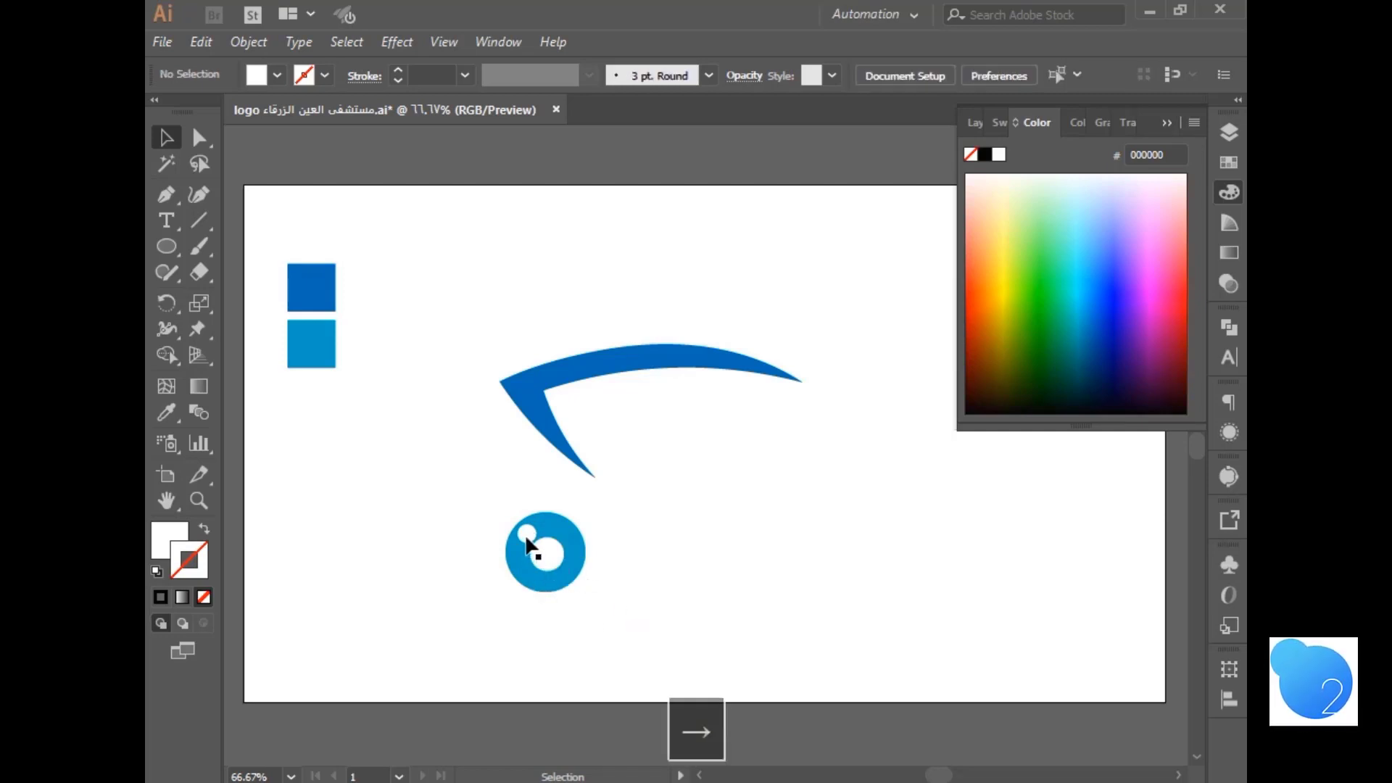
left_click(530, 543)
key("Up")
key("Right")
left_click(569, 593)
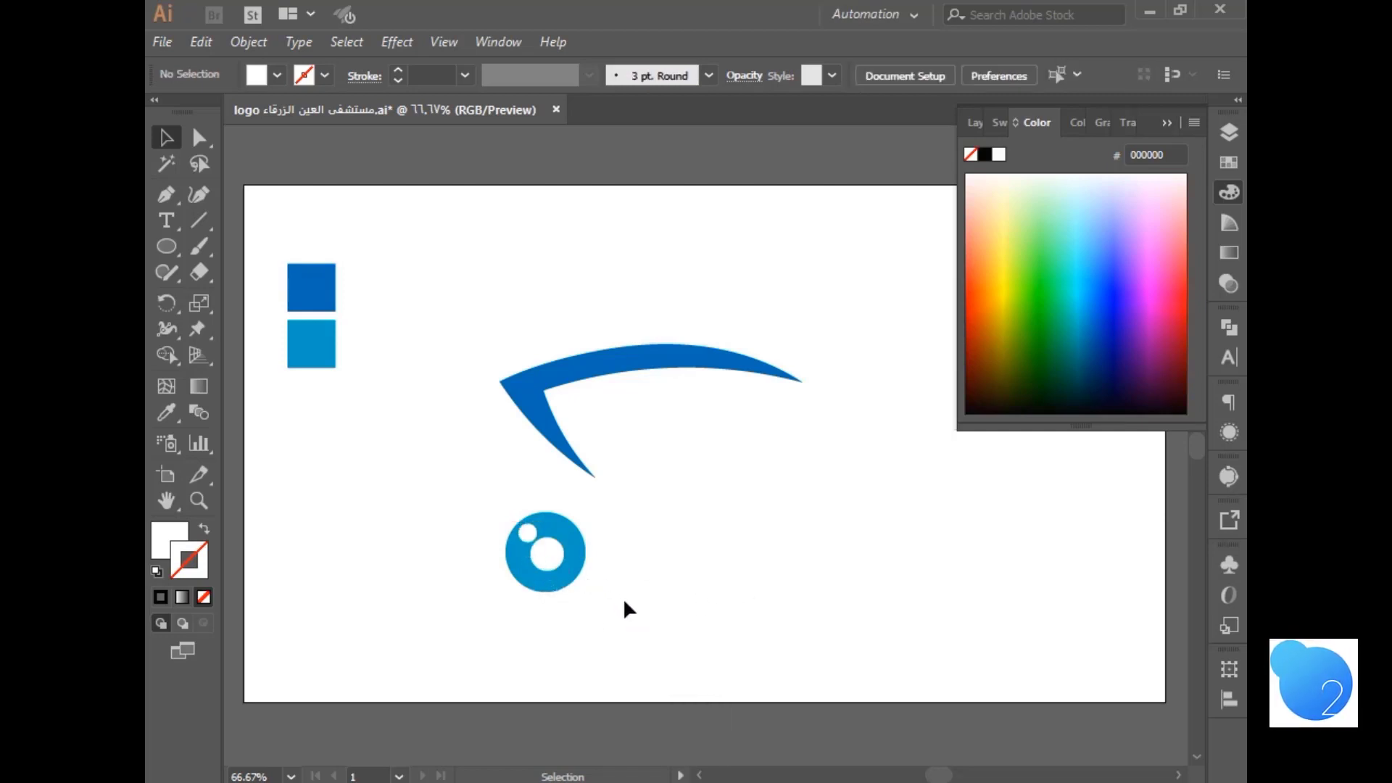
- Cut the white pupil and highlight circles out of the blue circle with the Shape Builder tool
left_click_drag(620, 609, 486, 511)
left_click(166, 354)
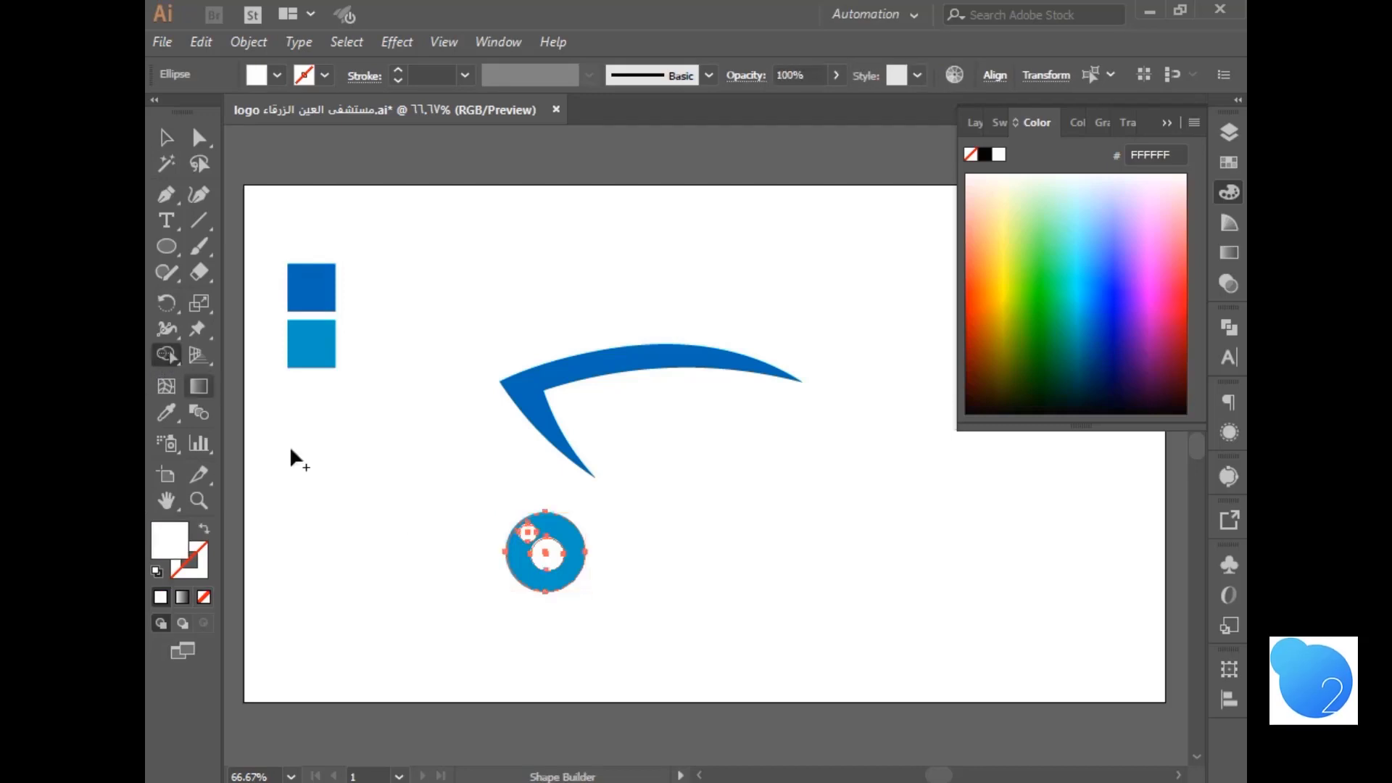
left_click(540, 550, "alt")
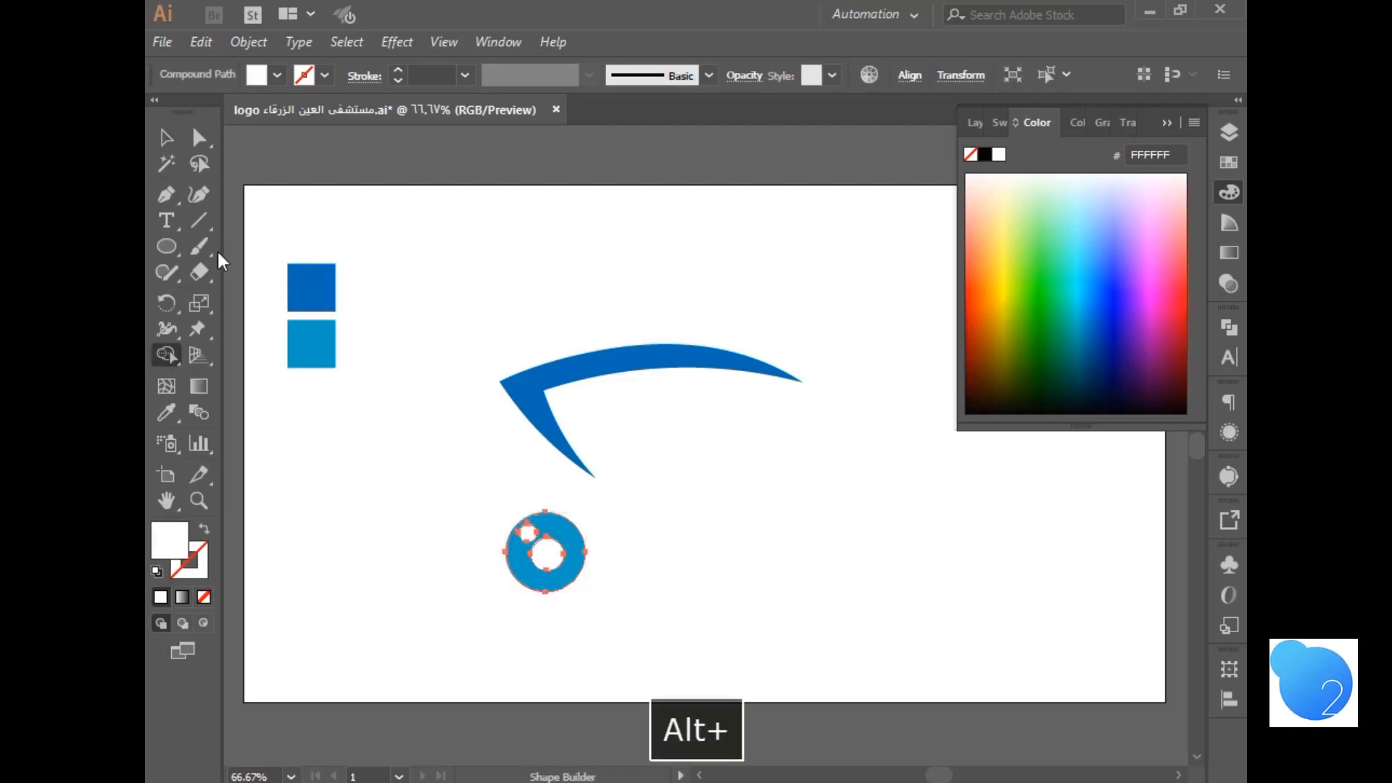
left_click(196, 145)
left_click(407, 566)
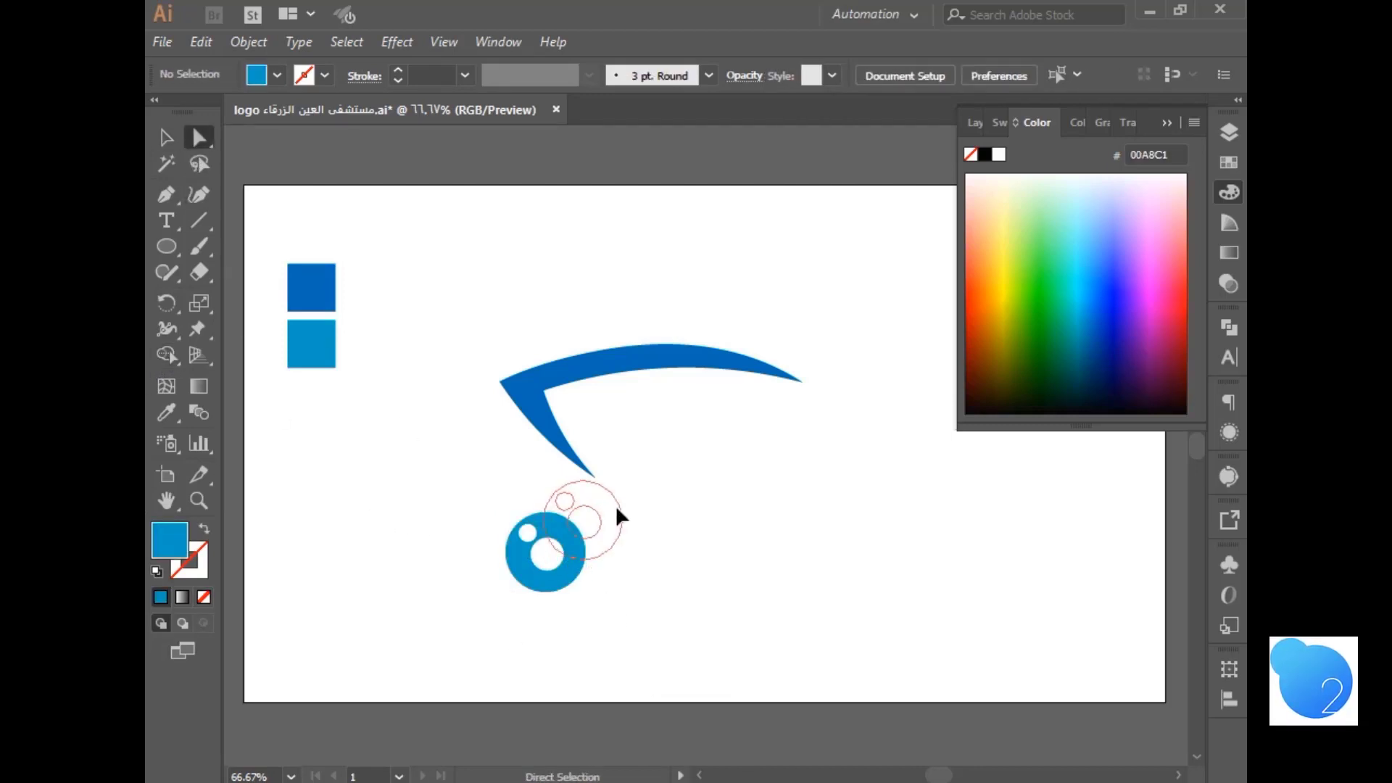
- Move the blue iris into the eye opening beneath the upper lid, leaving a small gap below the lid's inner edge
left_click_drag(617, 510, 675, 428)
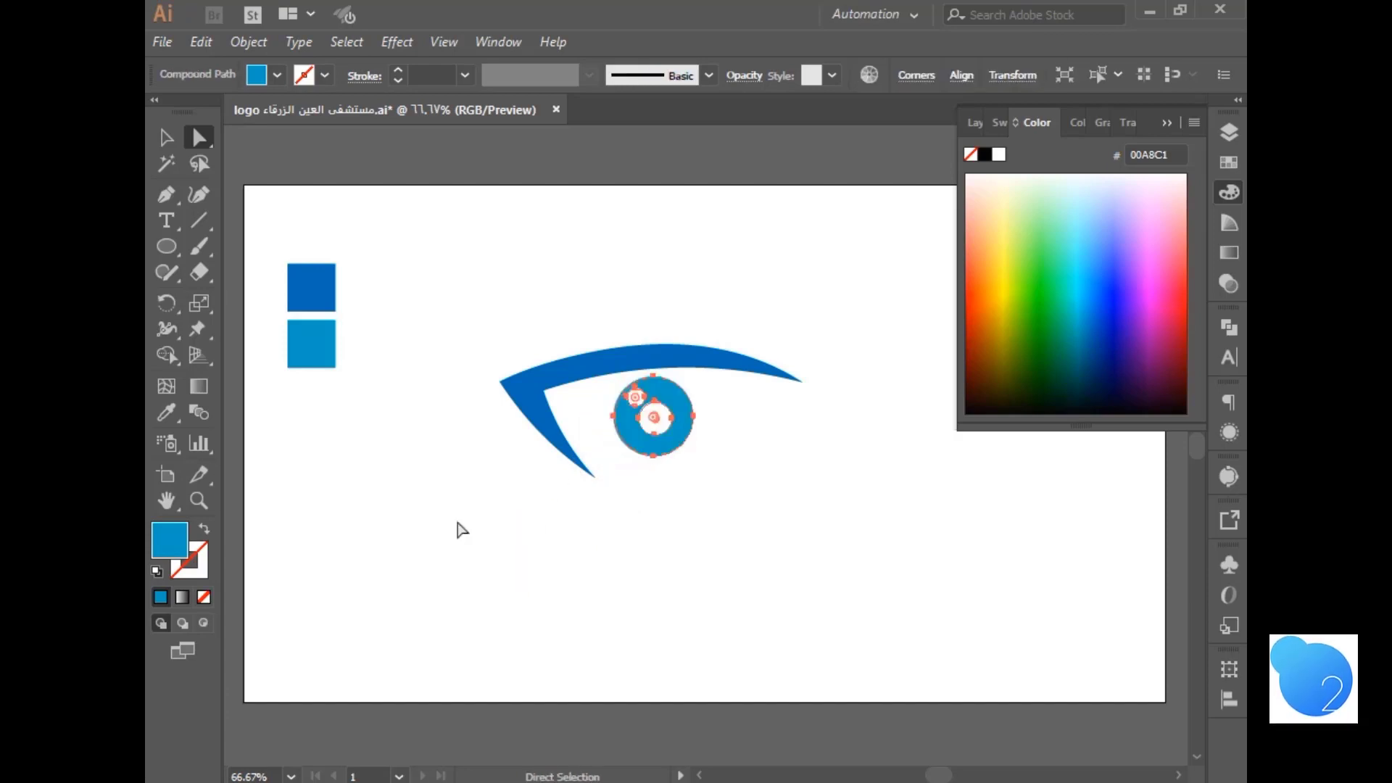
left_click(725, 450)
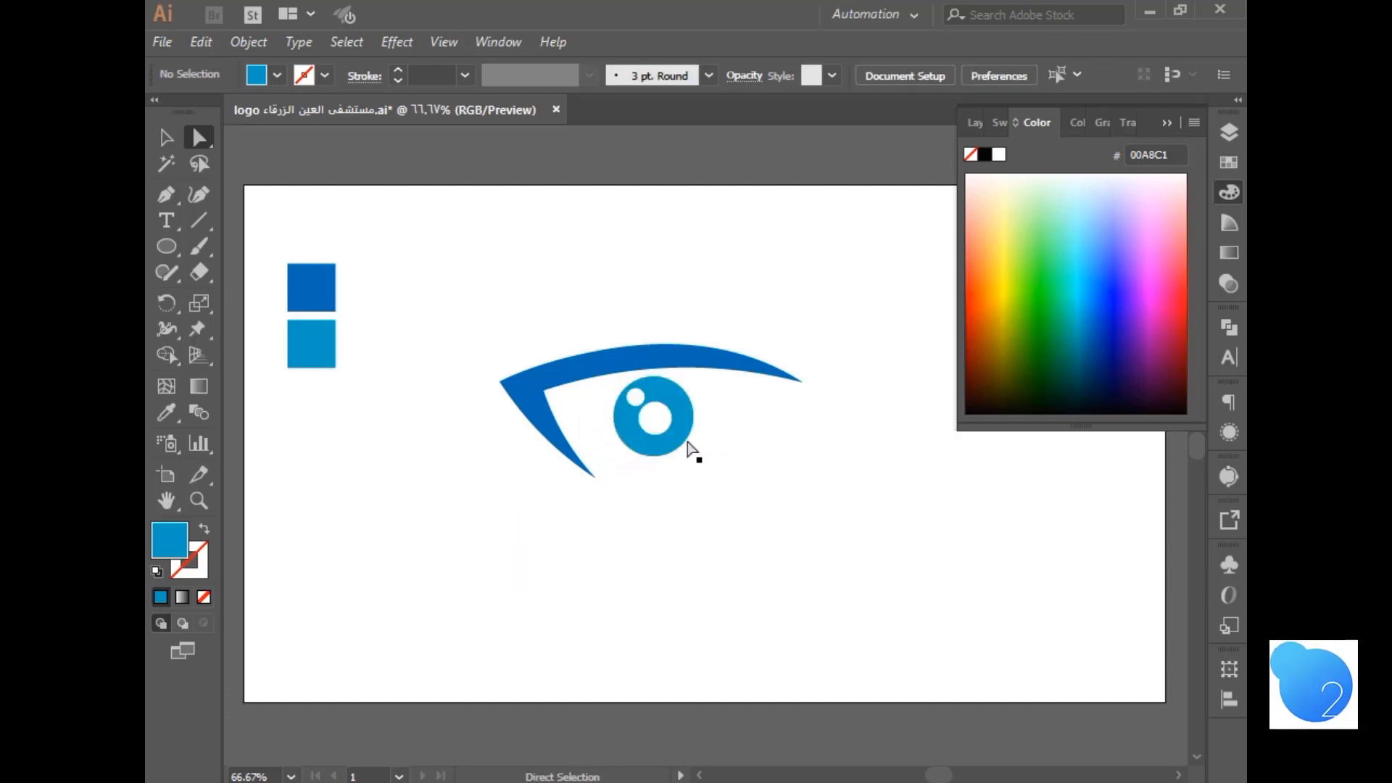
left_click(676, 401)
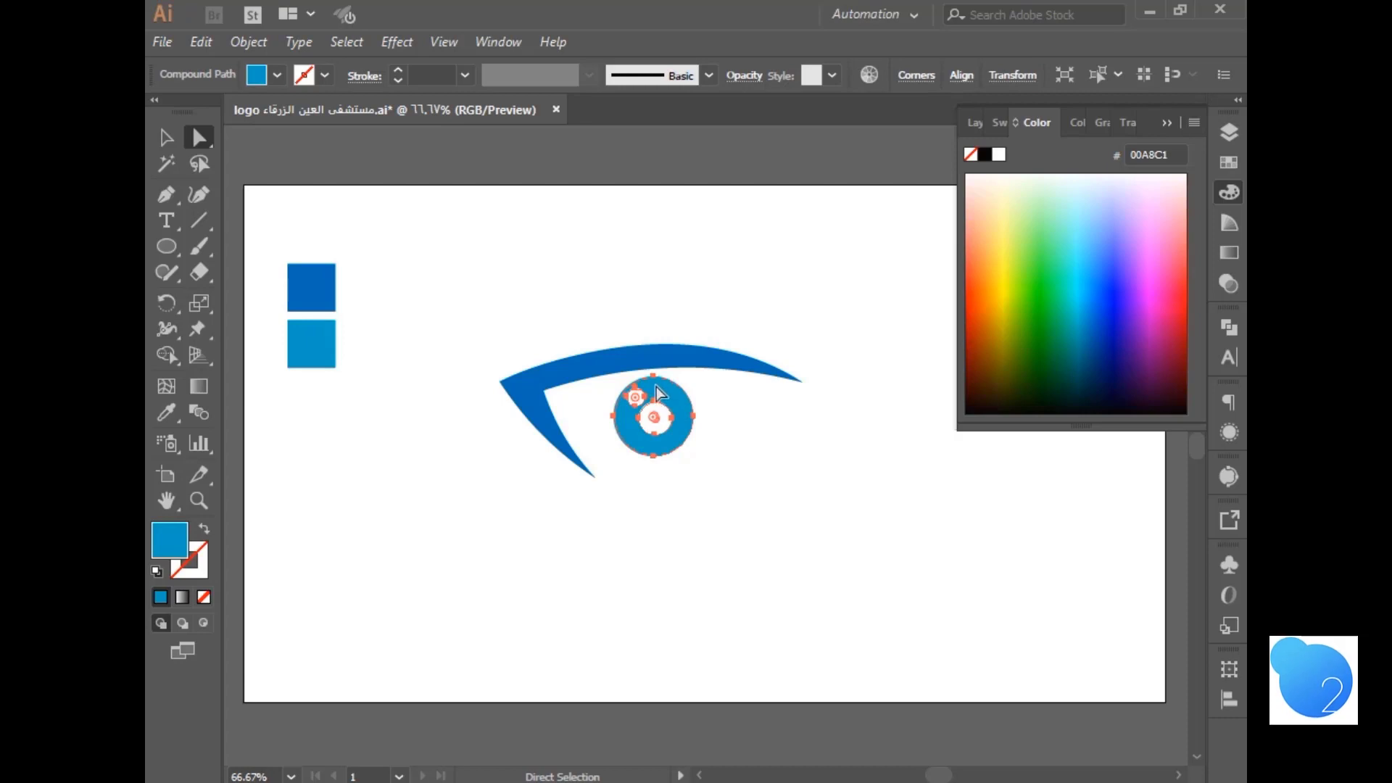
left_click(713, 473)
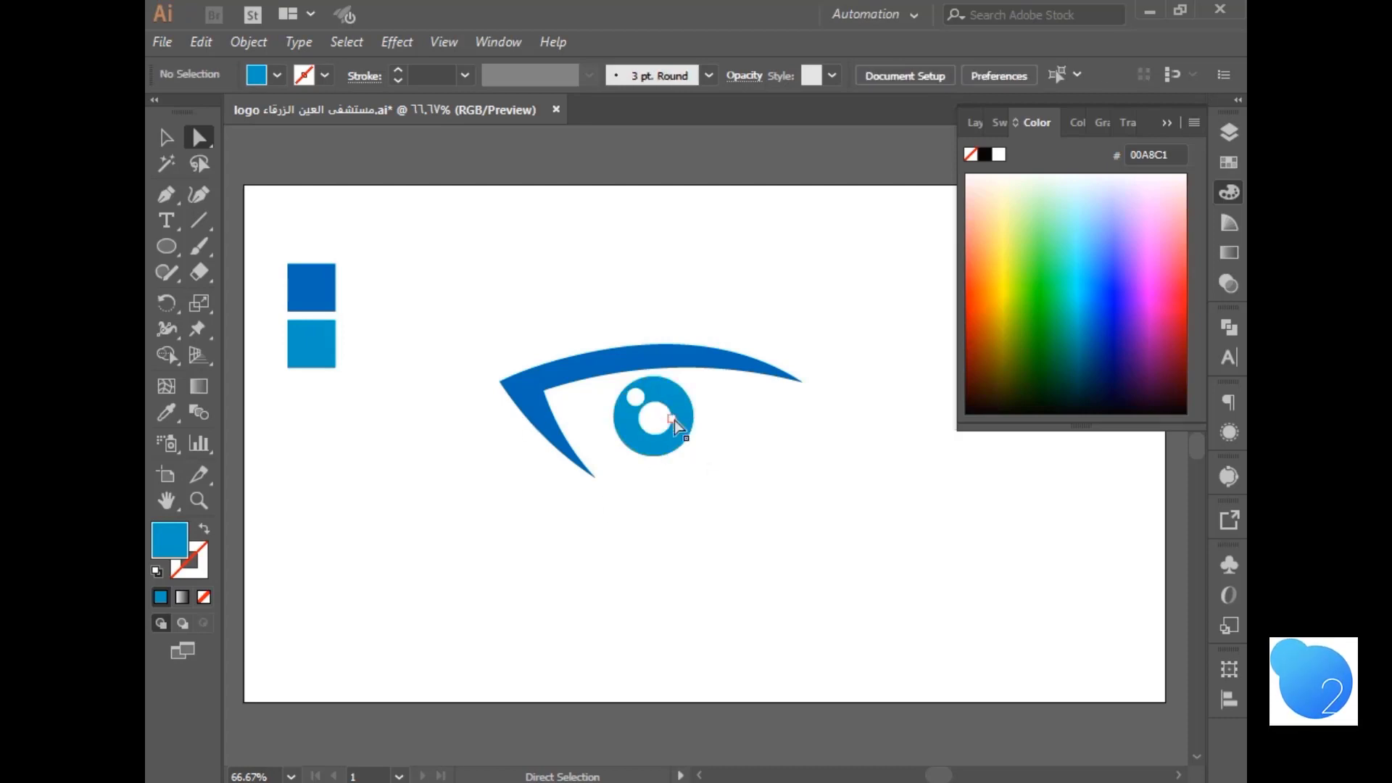
left_click_drag(682, 433, 686, 438)
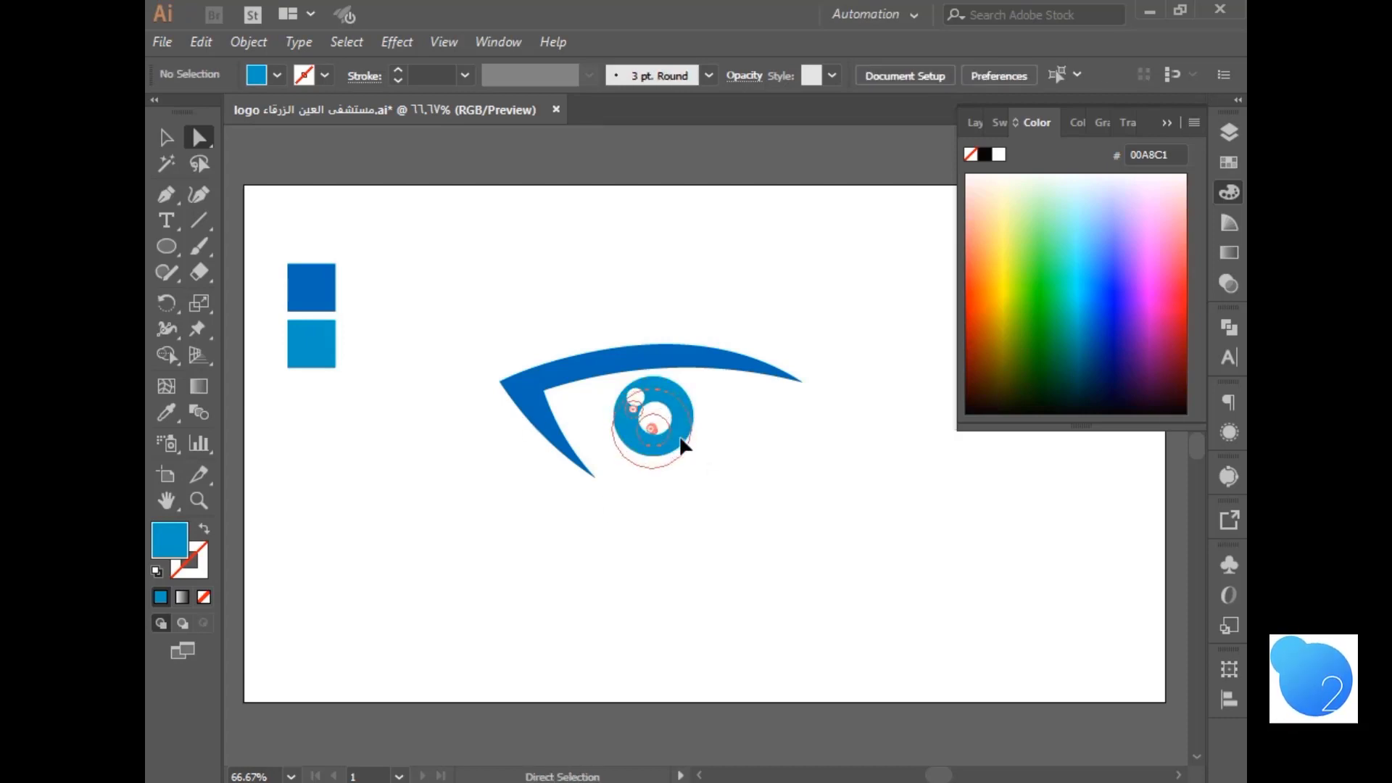
left_click(714, 468)
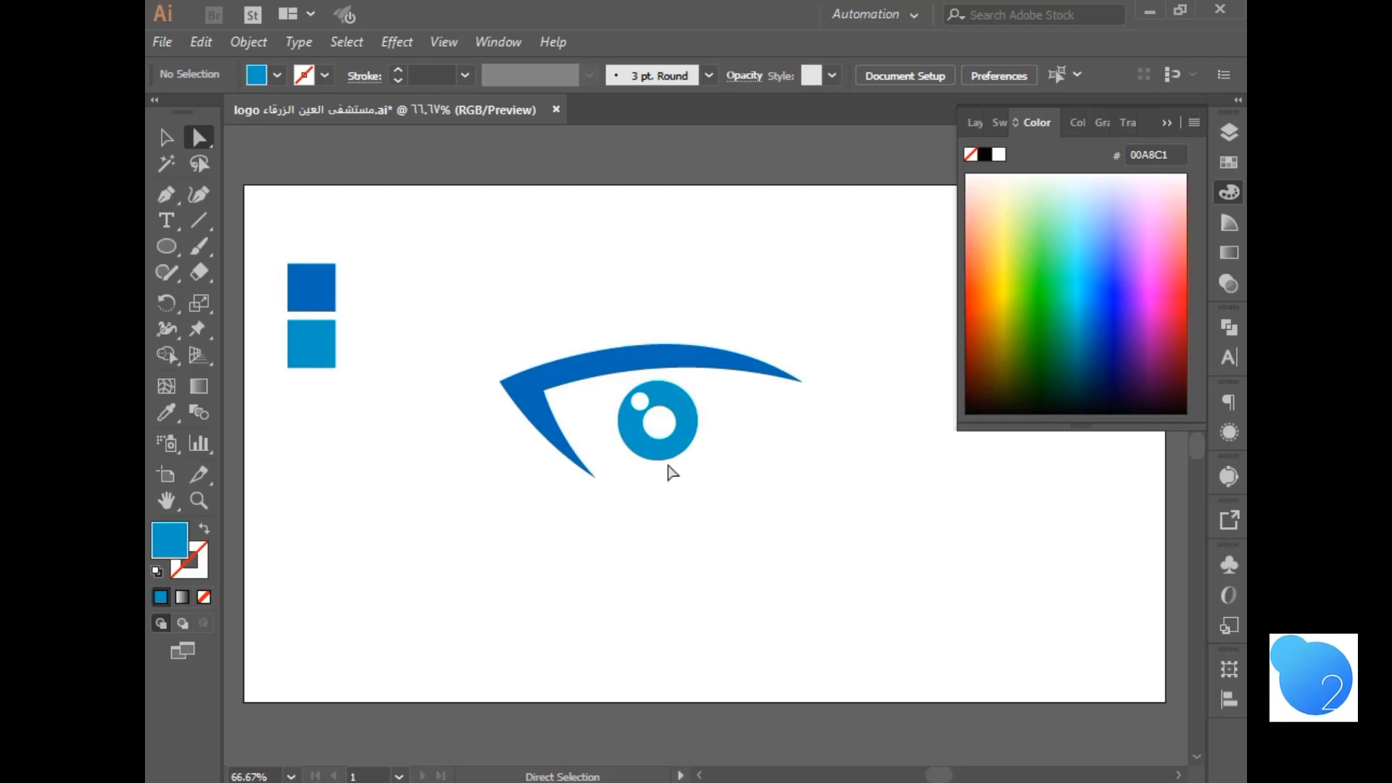
- Nudge the iris down slightly to widen the gap beneath the upper lid
left_click(668, 437)
key("Down")
key("Down")
key("Down")
left_click(779, 516)
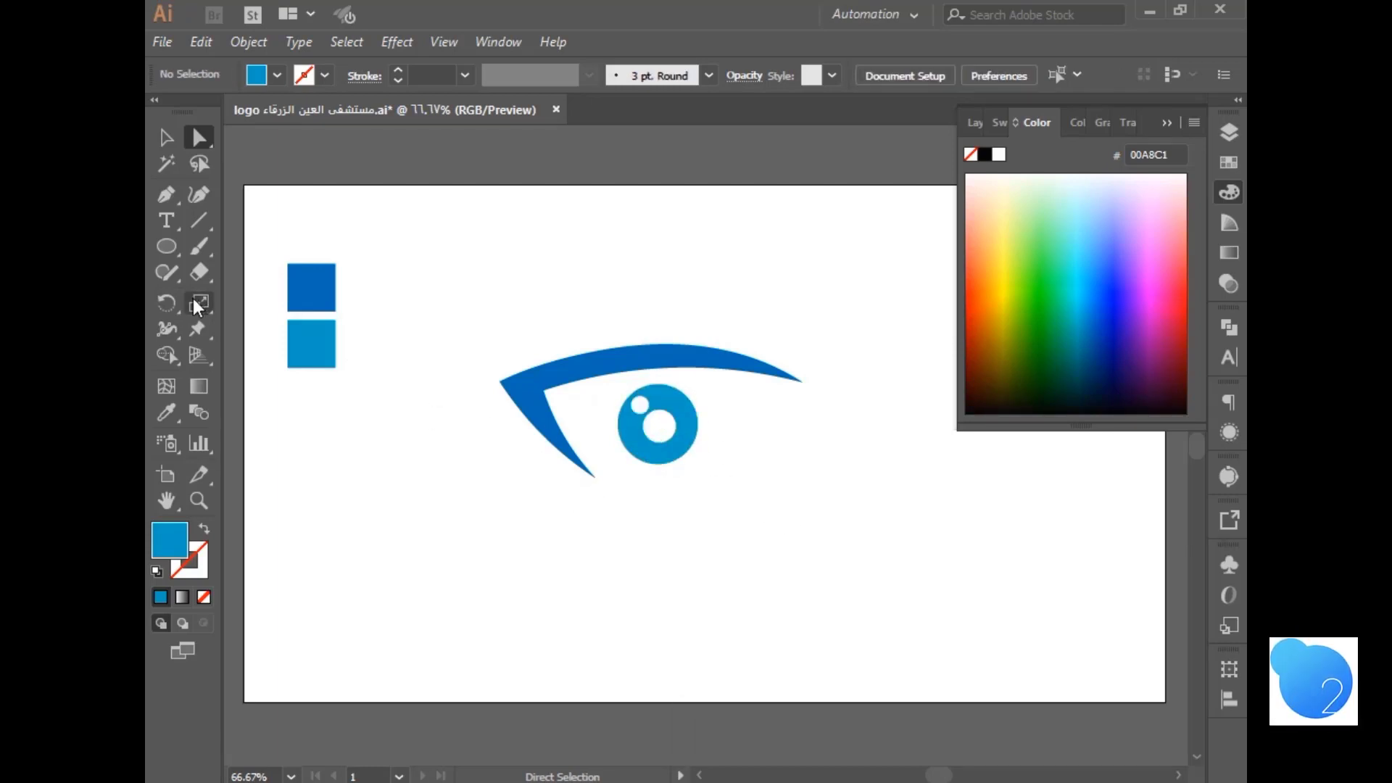
left_click(165, 225)
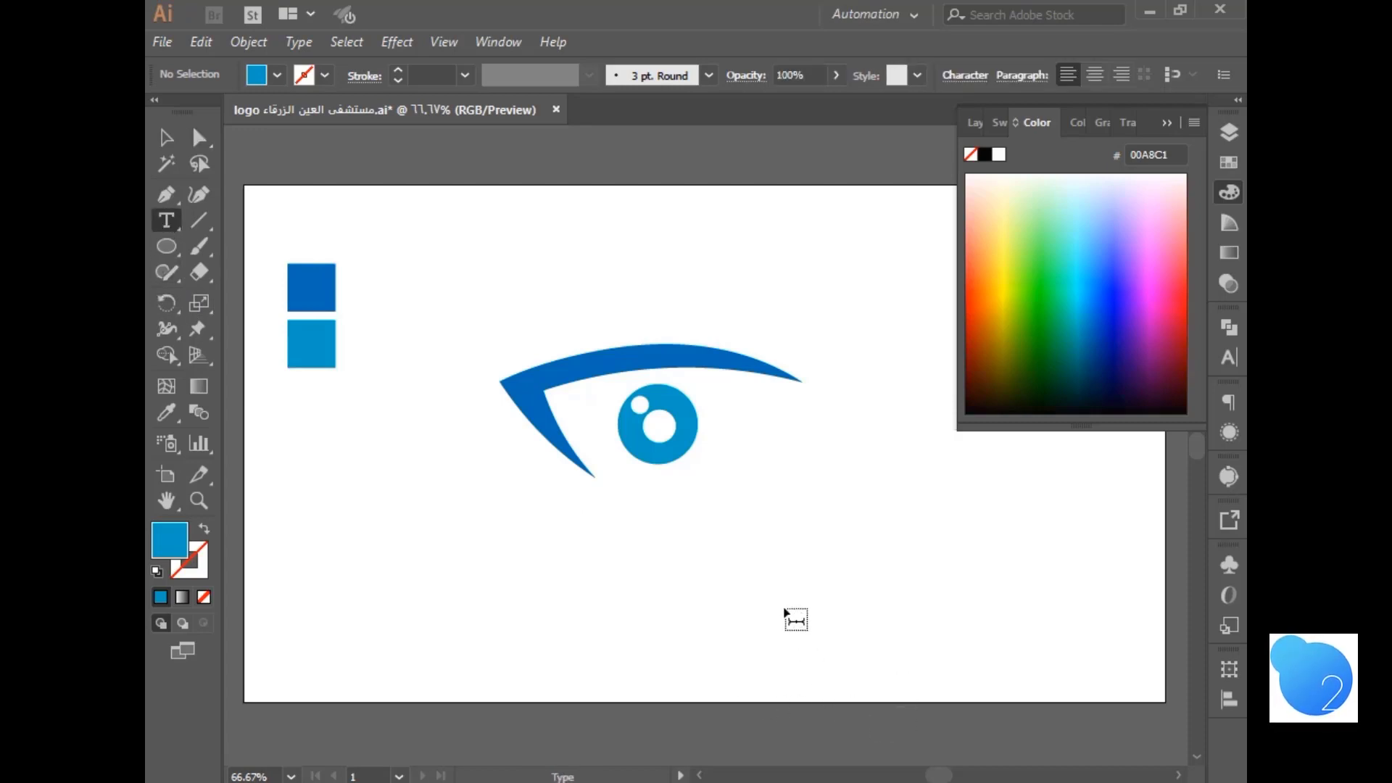
left_click(767, 591)
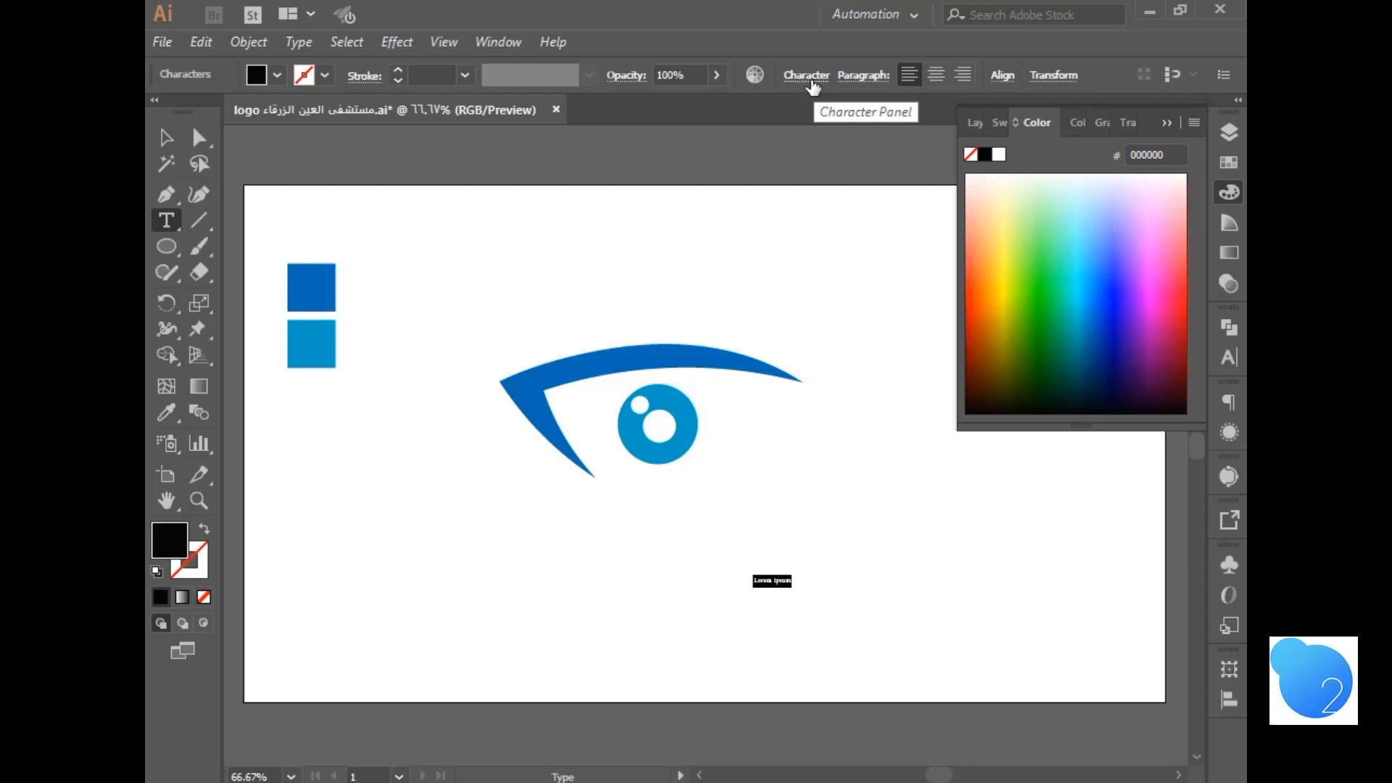
left_click(155, 145)
key("ctrl+z")
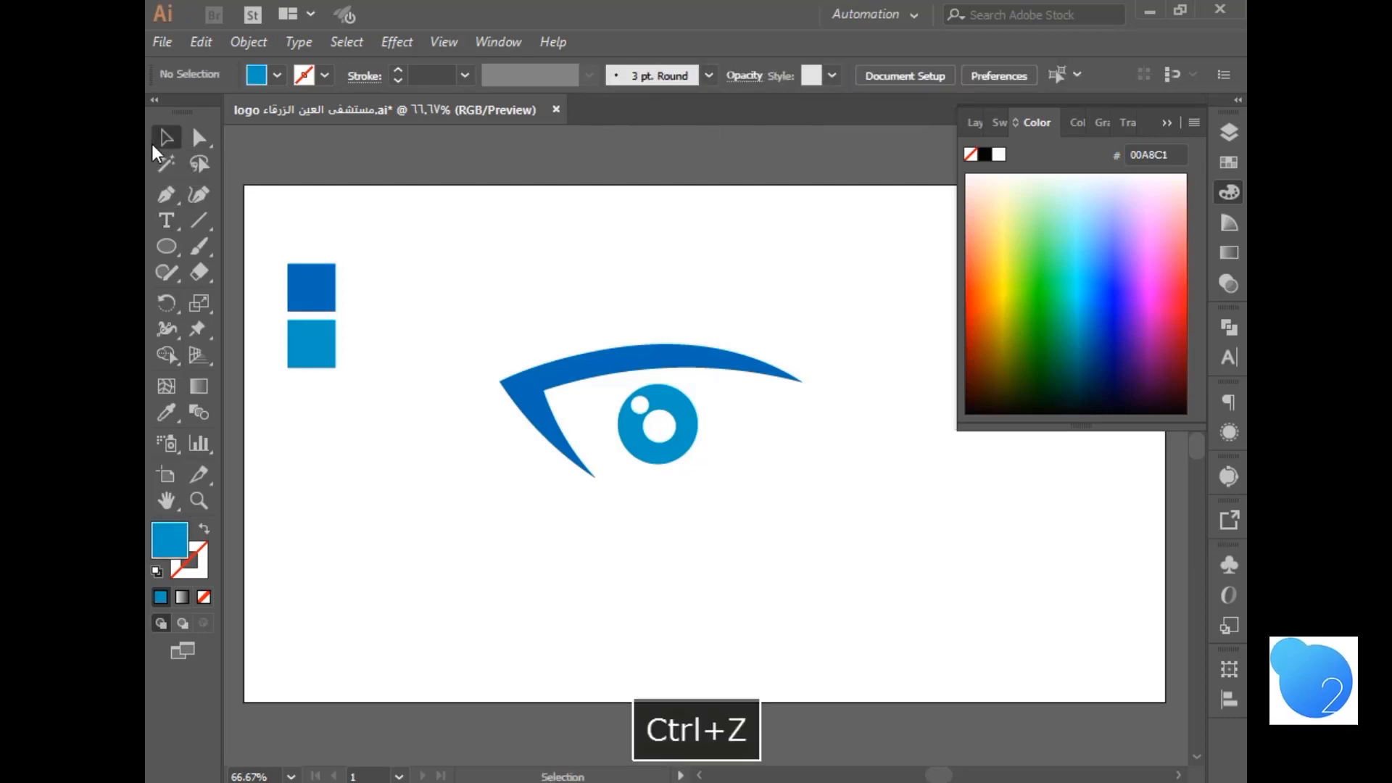
scroll(711, 471, "up", 1)
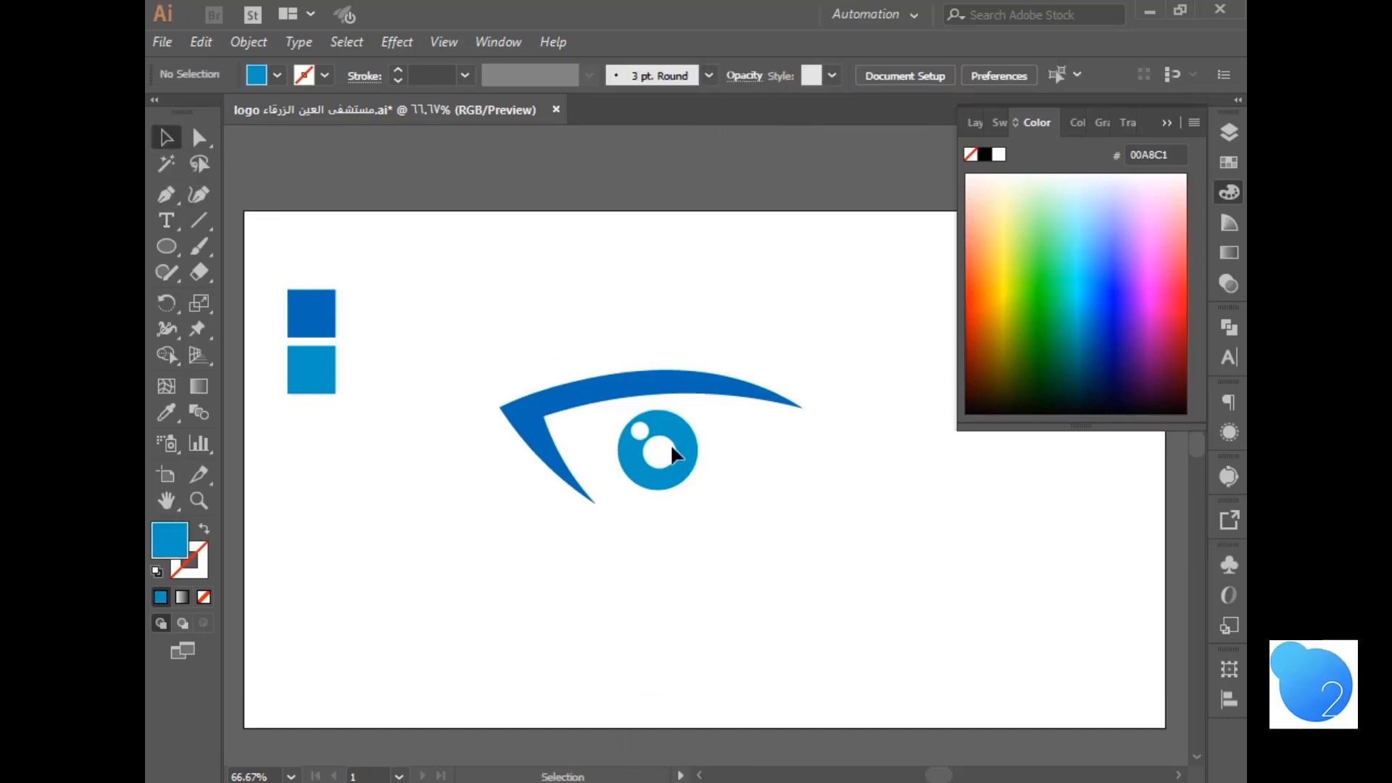
left_click(667, 389)
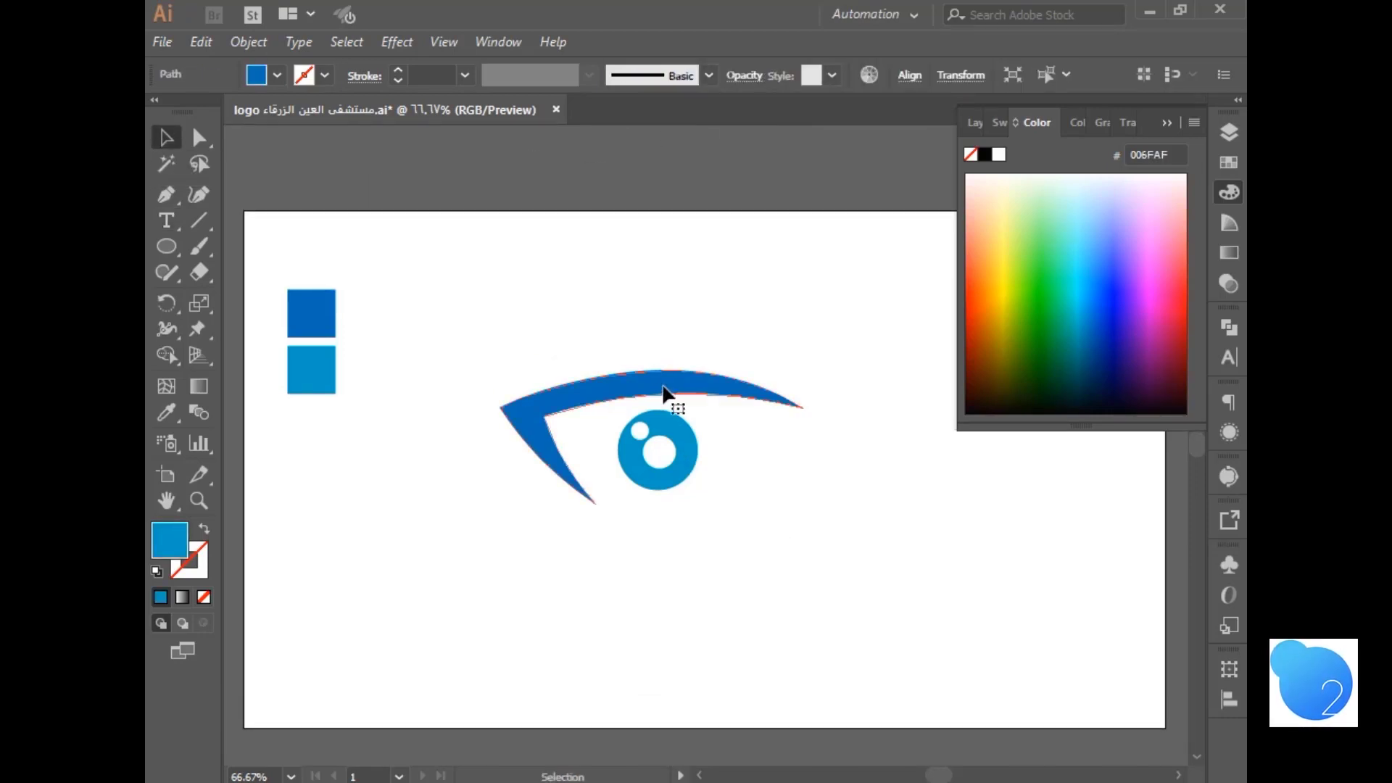
left_click(674, 482)
key("Delete")
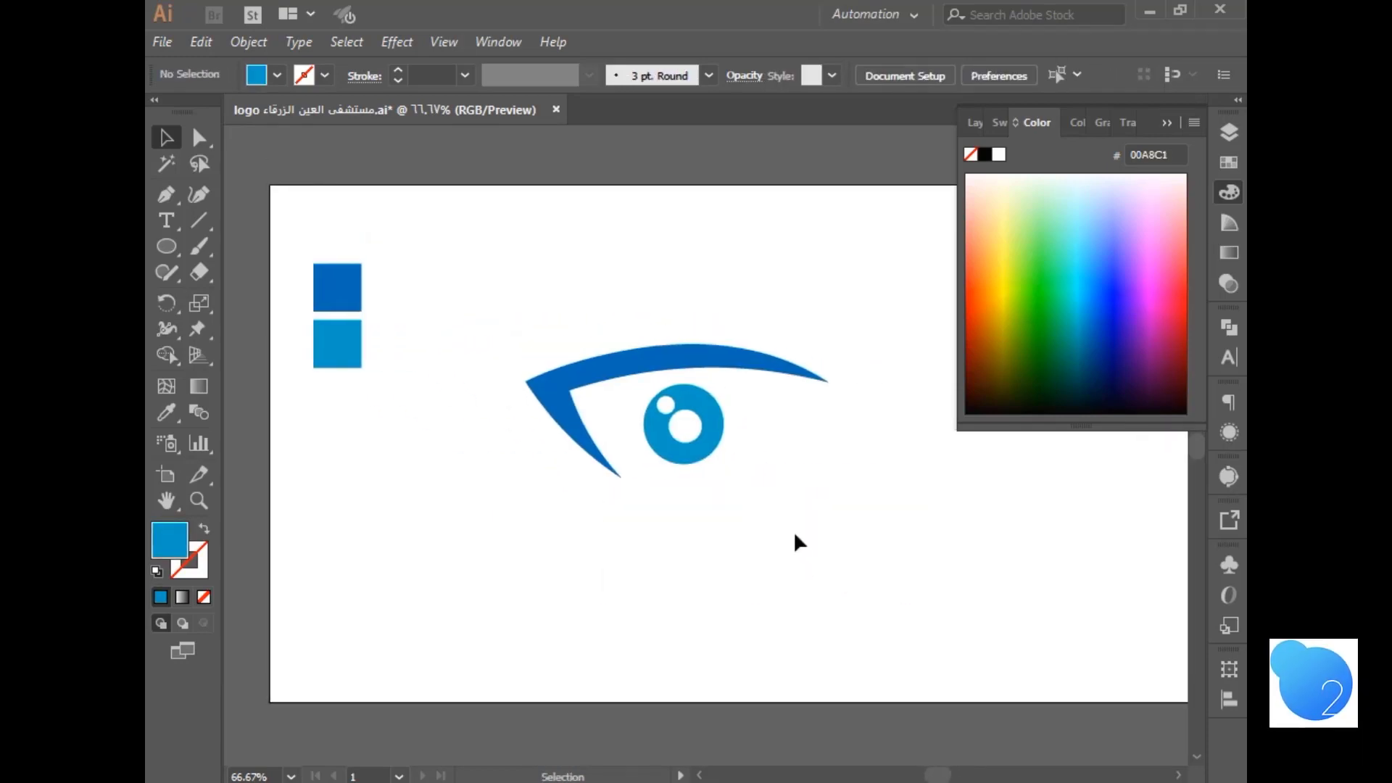
scroll(795, 537, "up", 1)
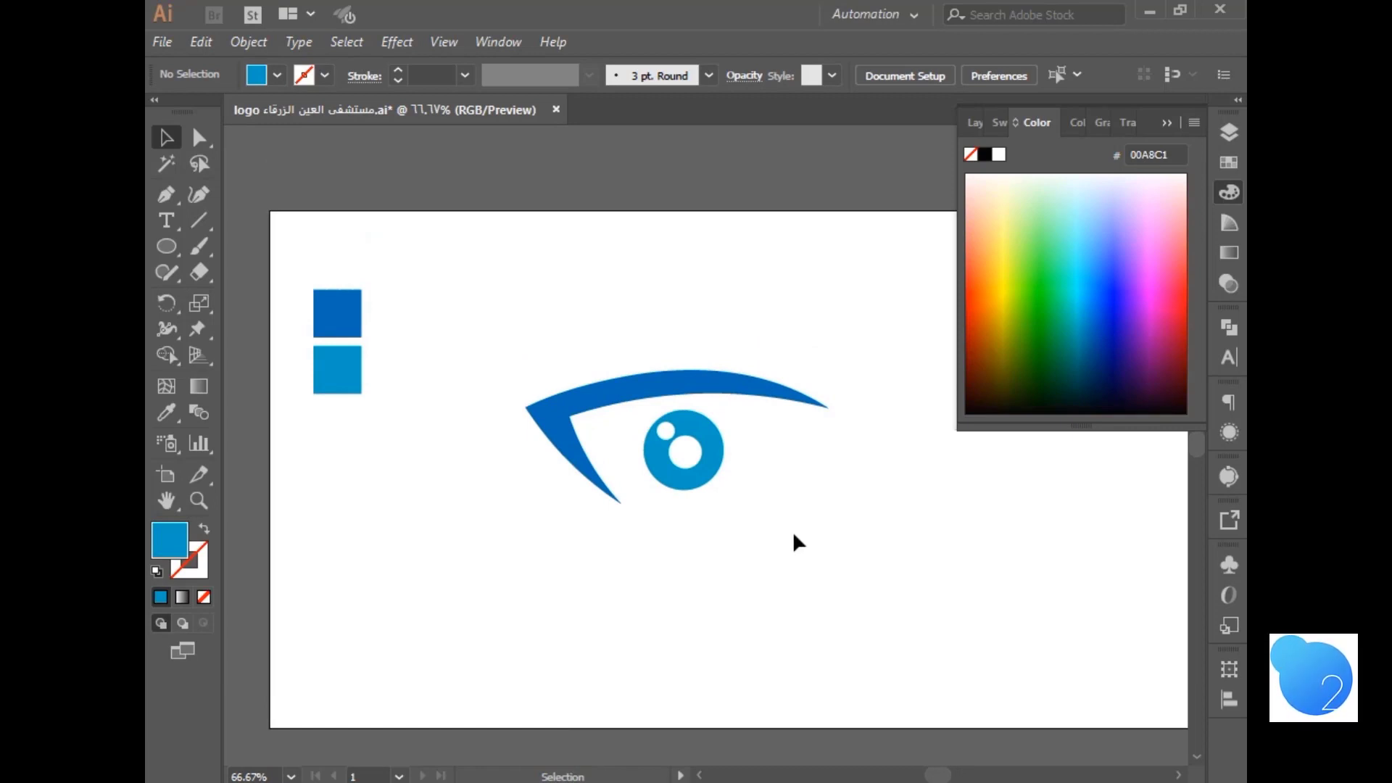
- Start a text line below the eye and clear its placeholder text
left_click(166, 221)
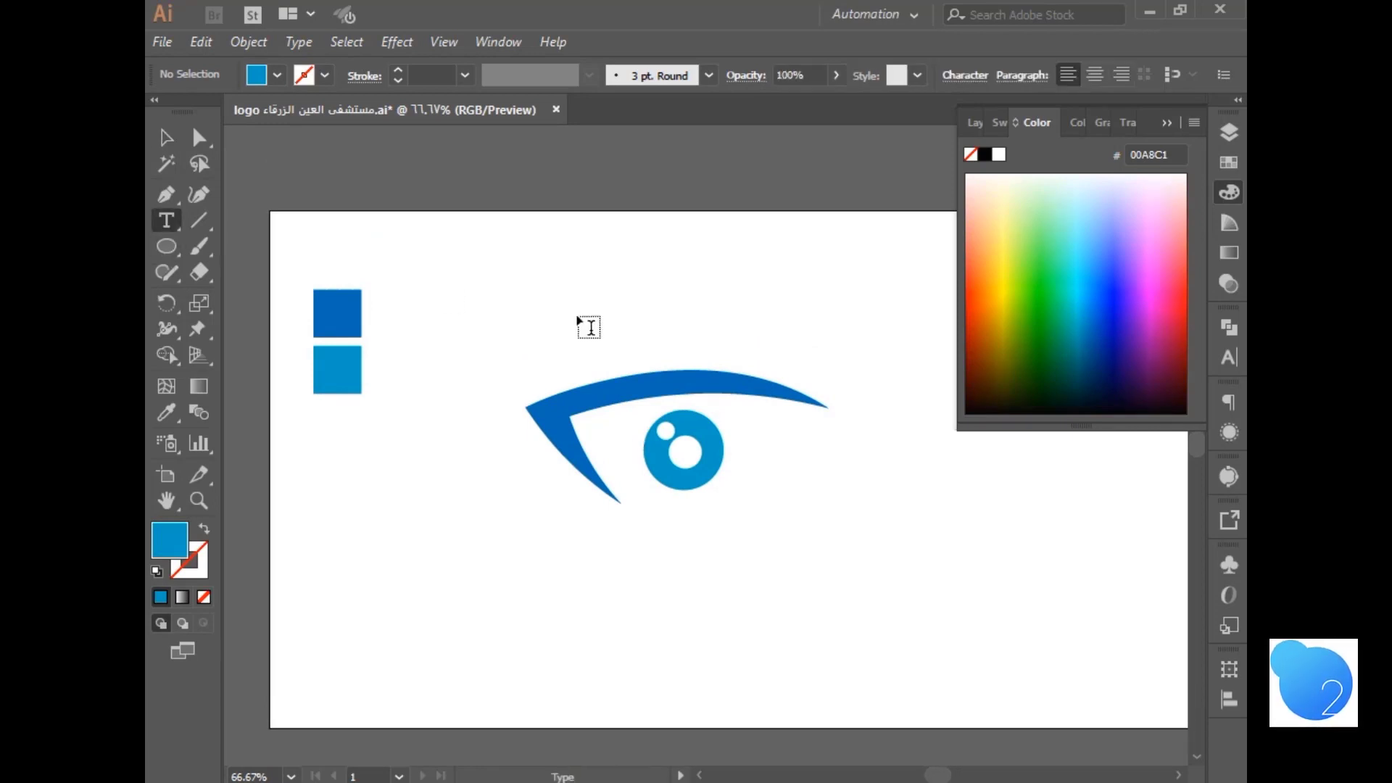
left_click(830, 559)
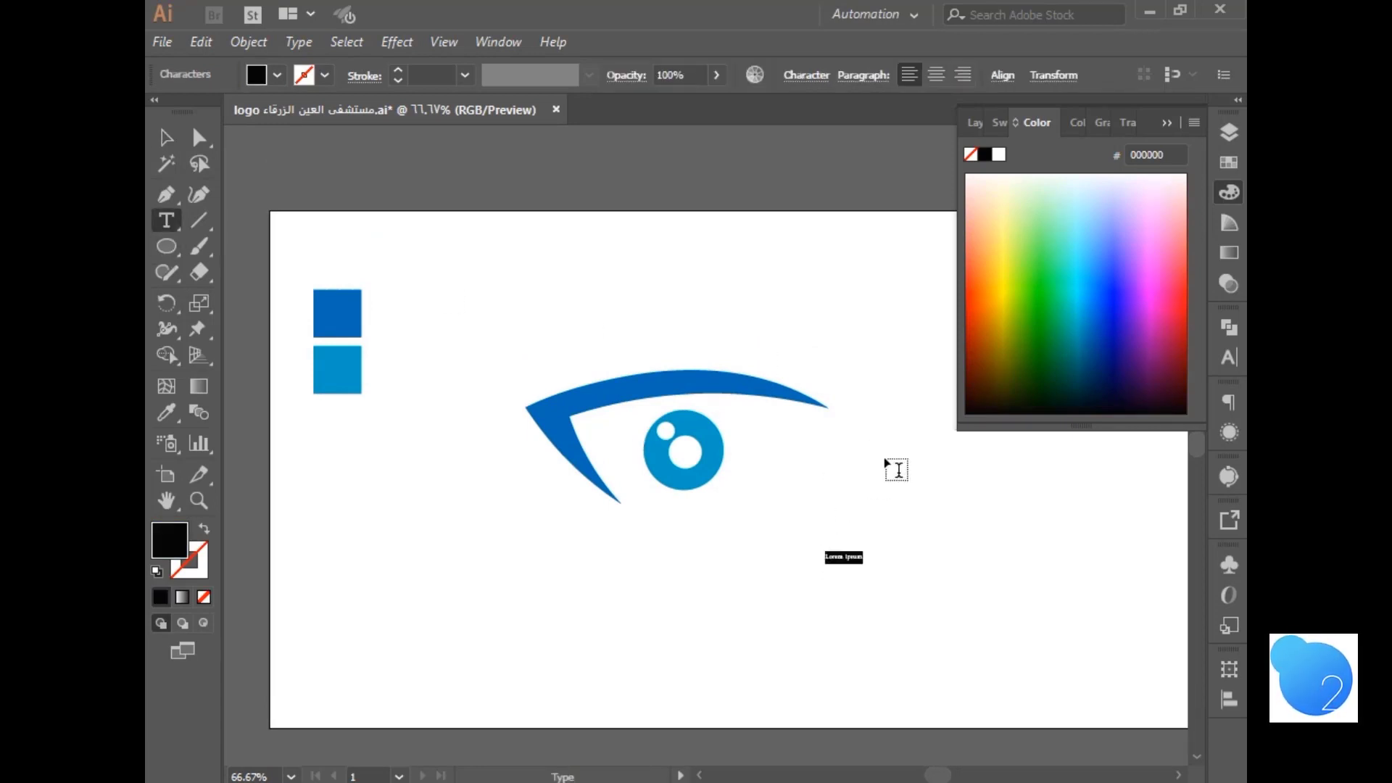
left_click(799, 77)
left_click(815, 115)
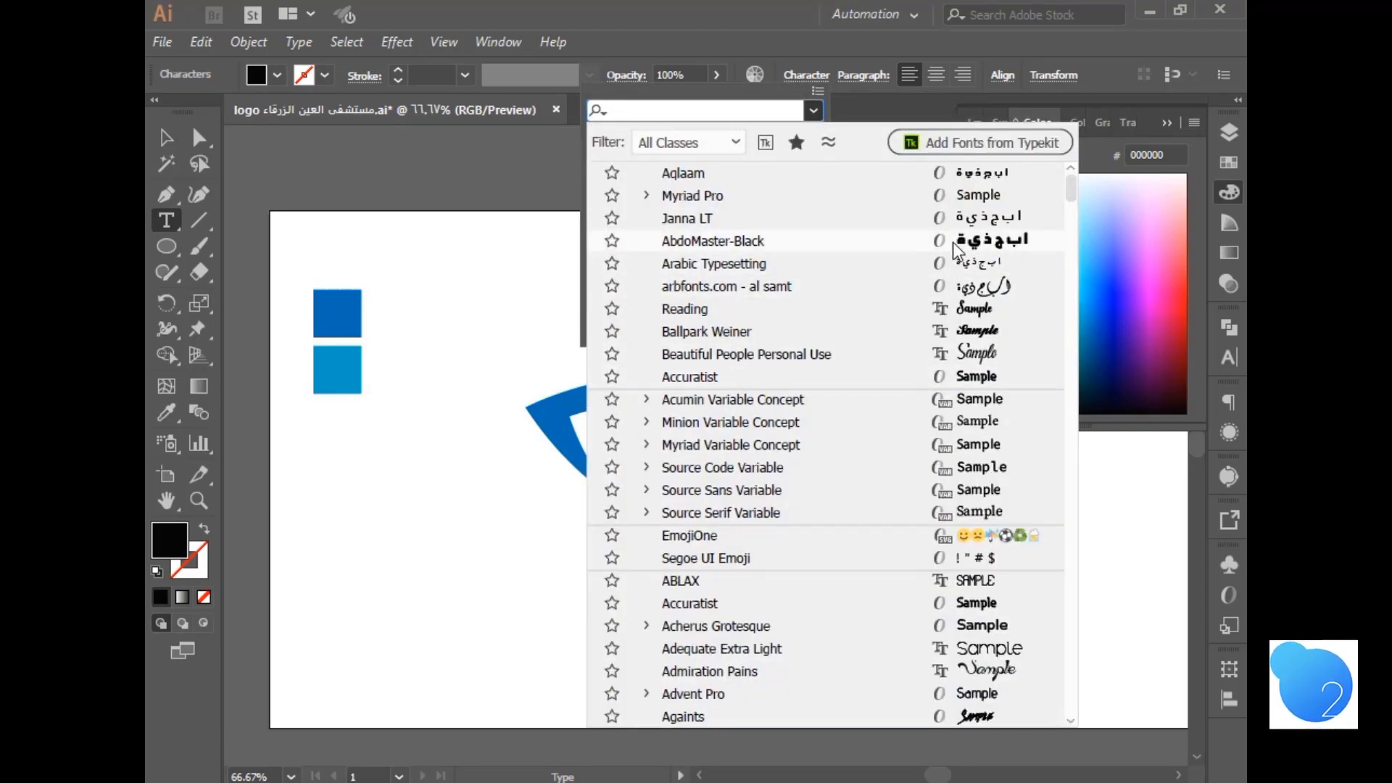
left_click(814, 111)
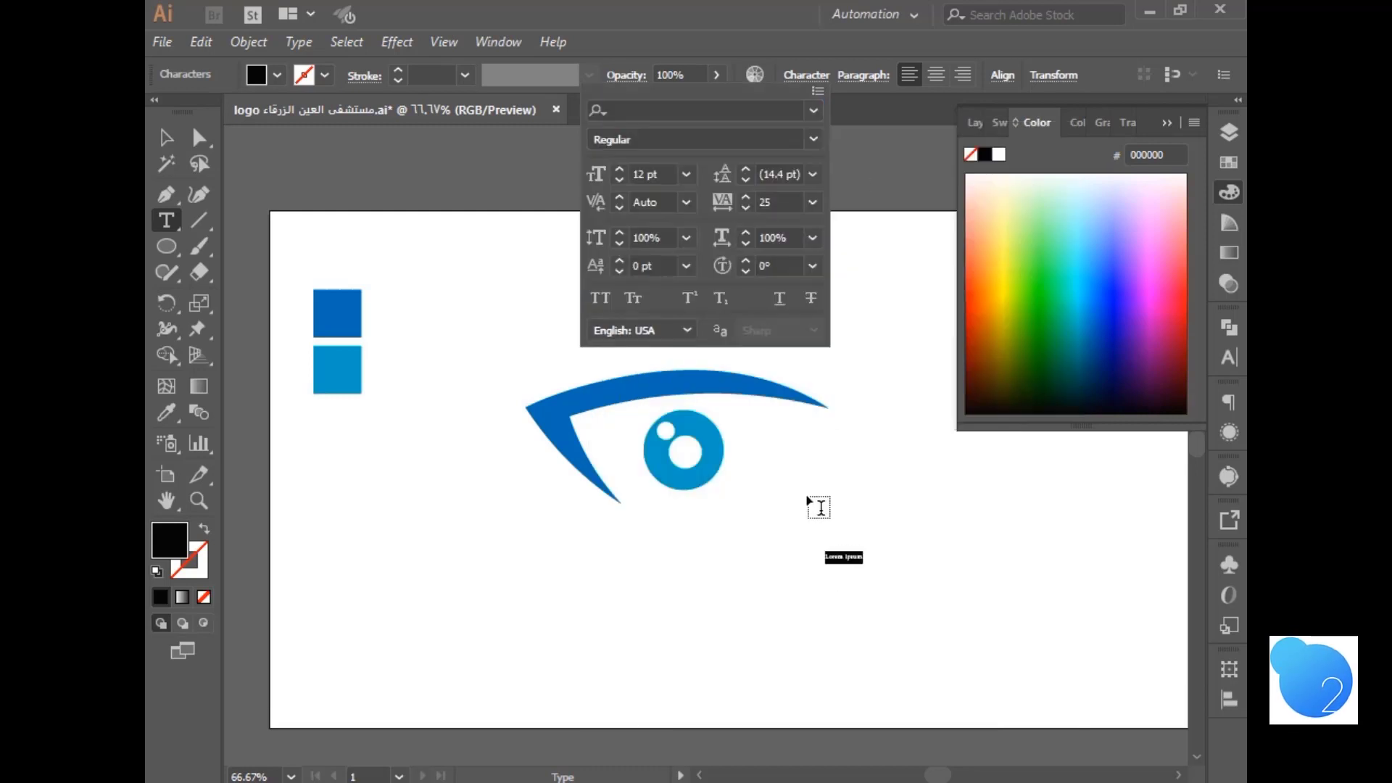
key("BackSpace")
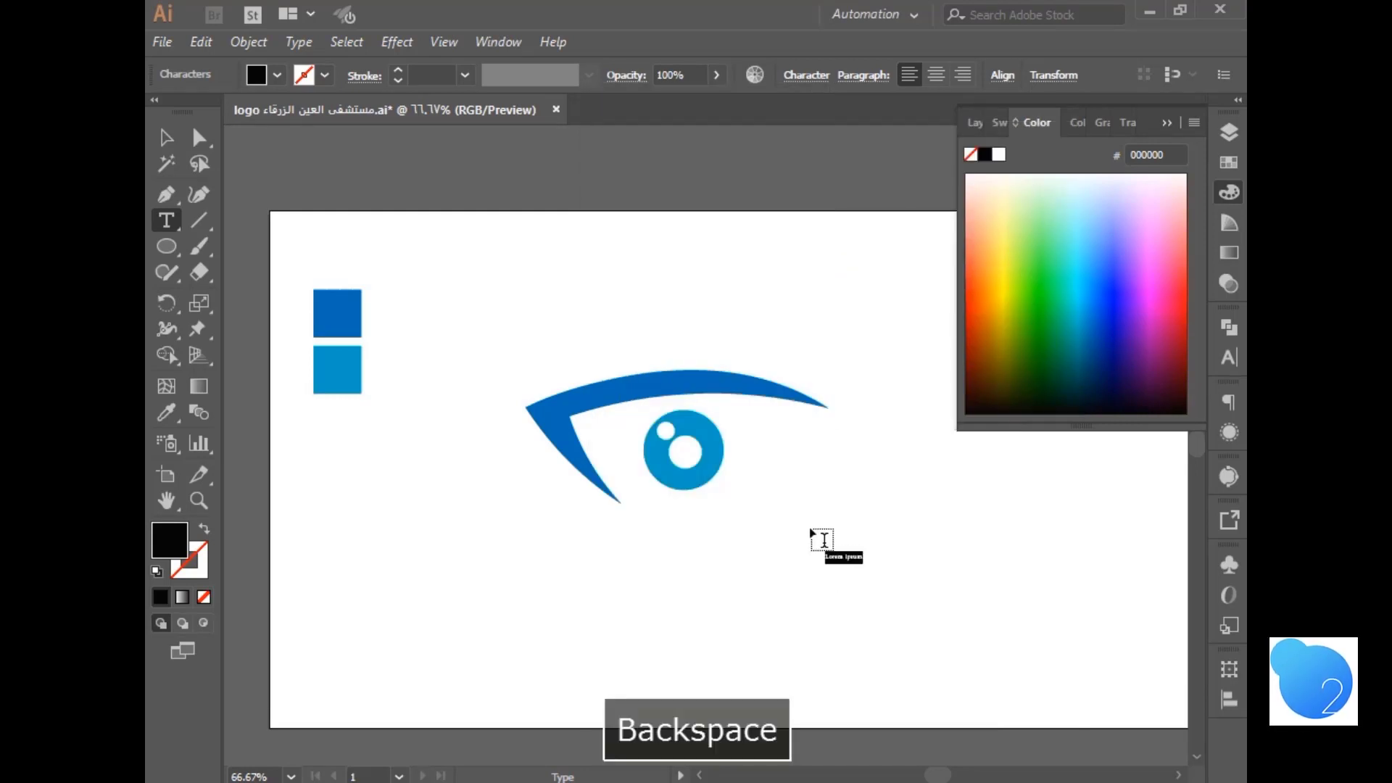
key("BackSpace")
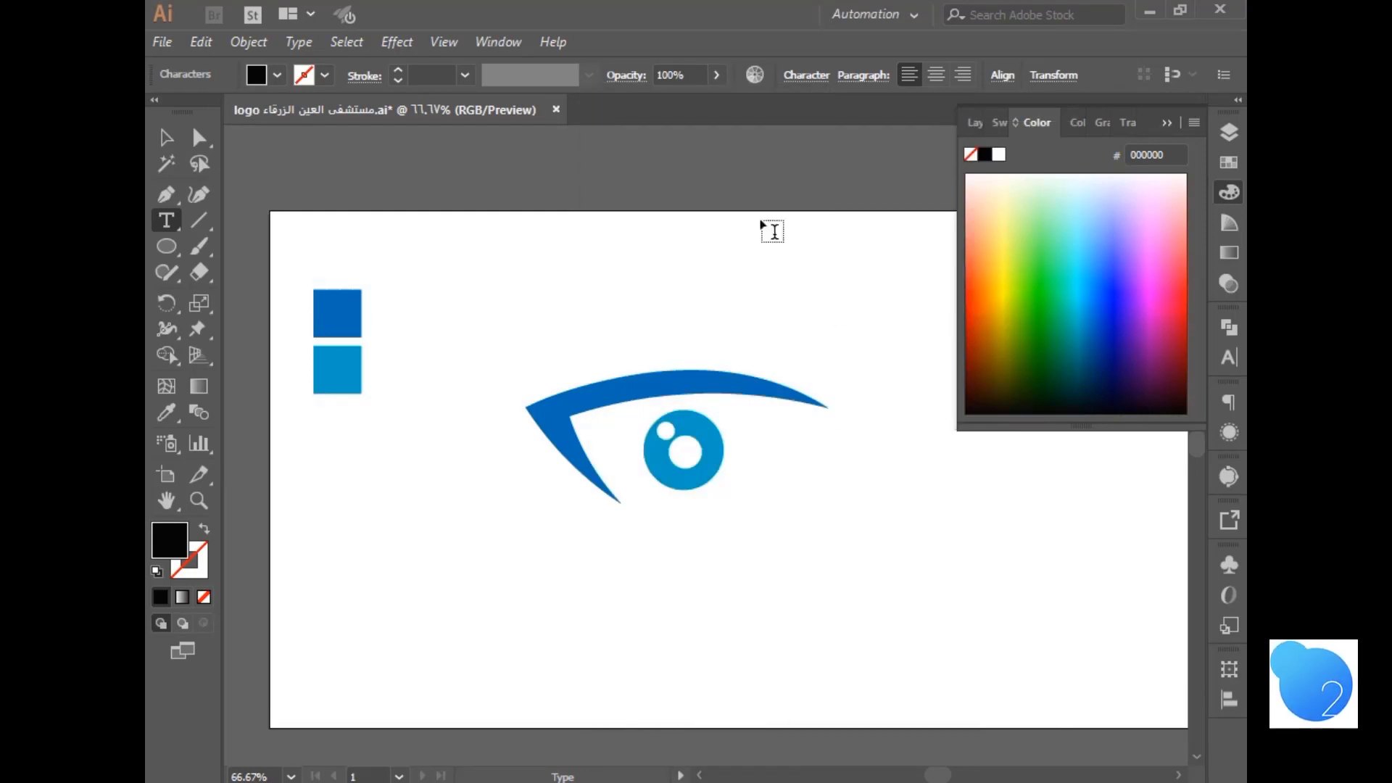
- Set the leading of the empty text line to 49 pt
left_click(826, 80)
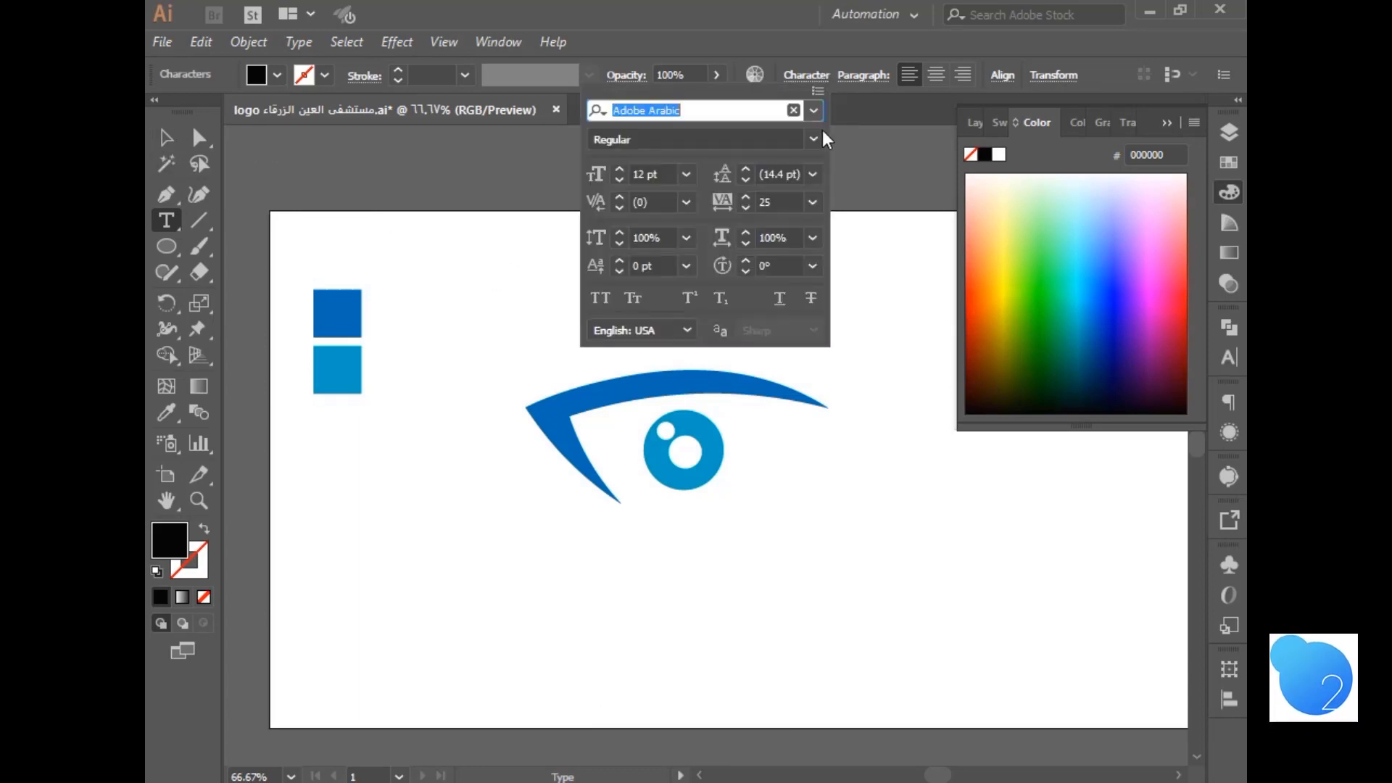
left_click(770, 174)
type("27")
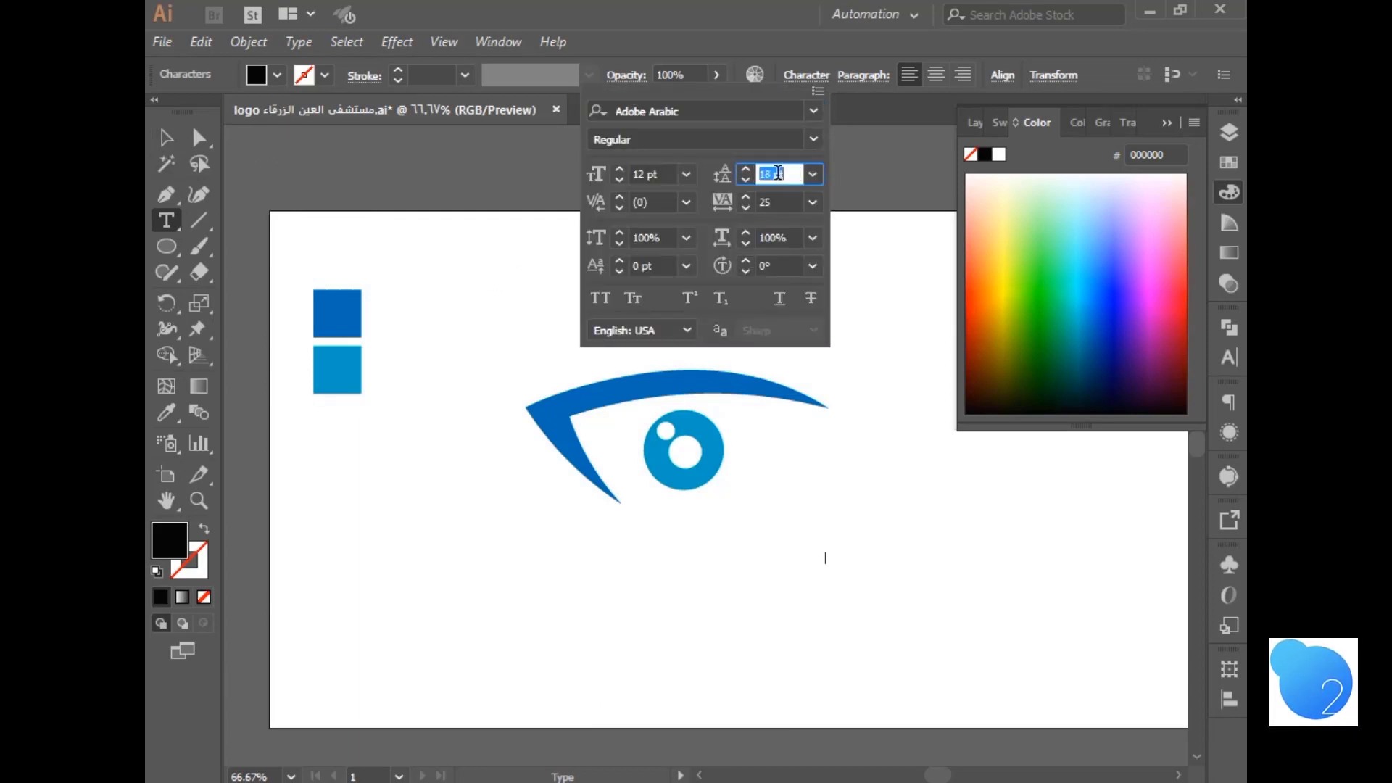
key("Return")
type("49")
key("Return")
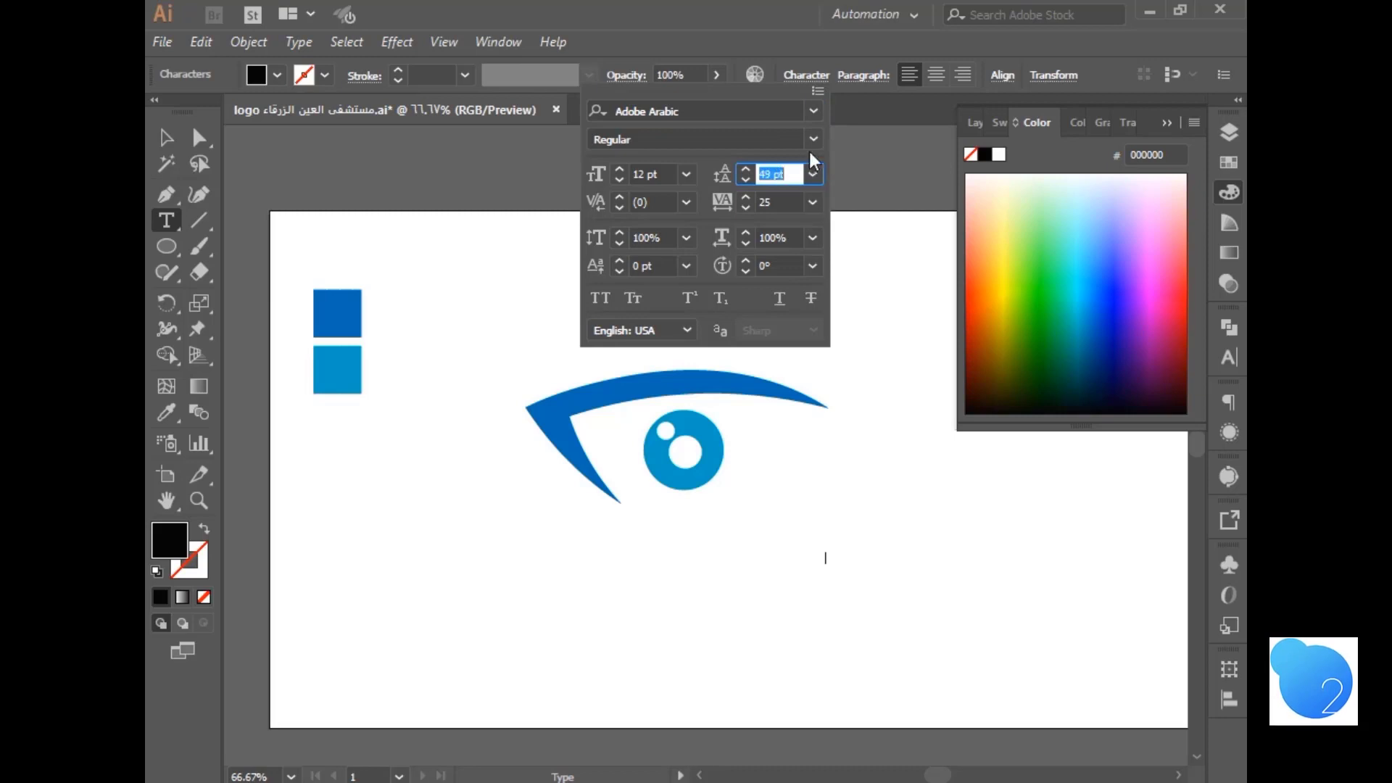
- Place a new text line below the eye reading "مستشفى العين الزرقاء"
left_click(834, 566)
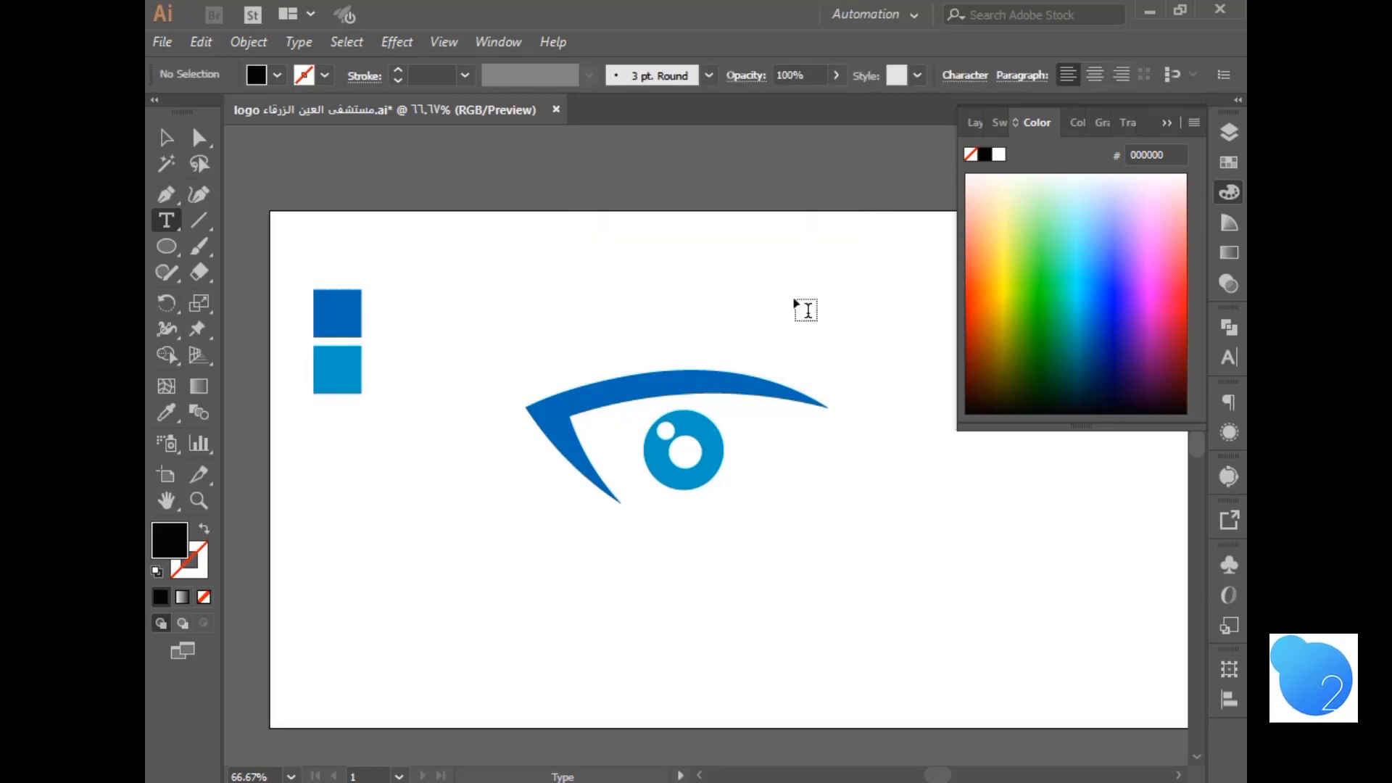
key("ctrl+z")
key("ctrl+z")
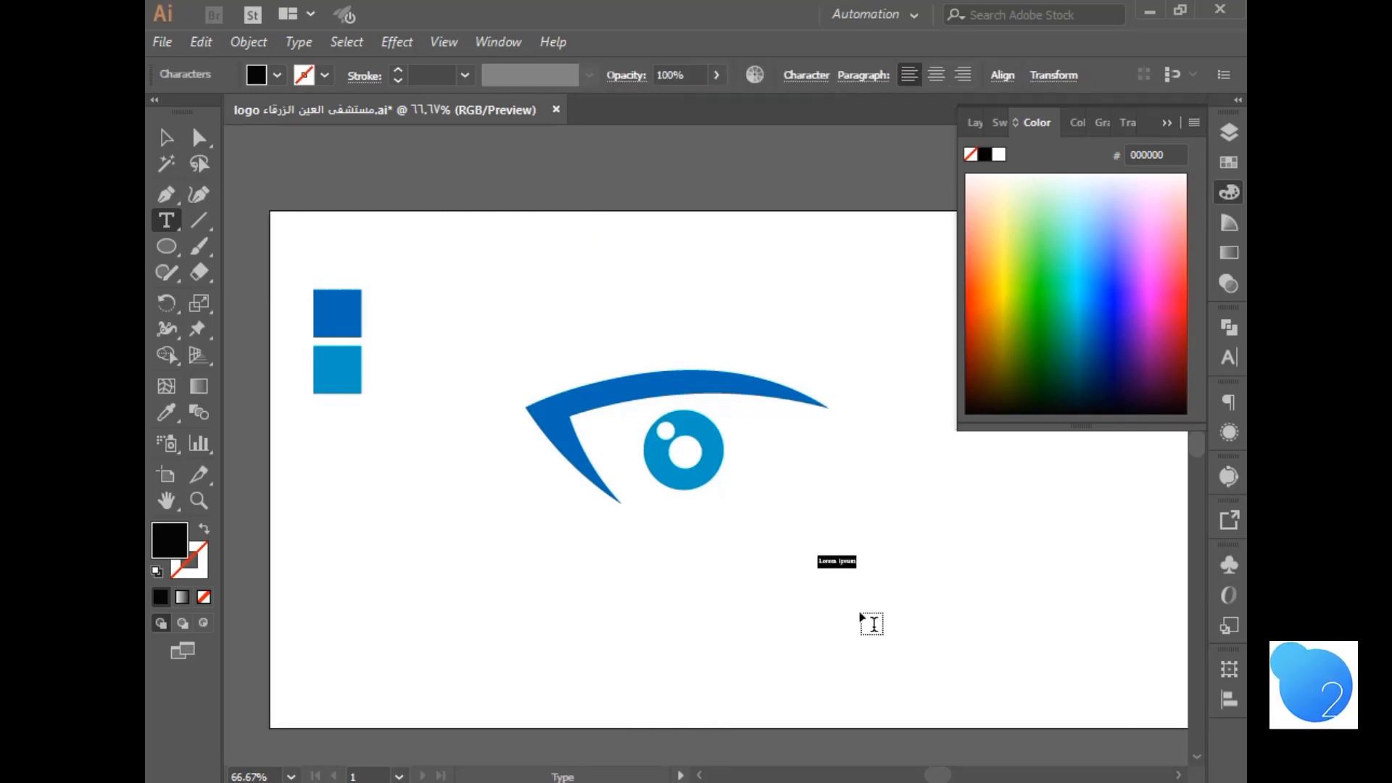
type("مش")
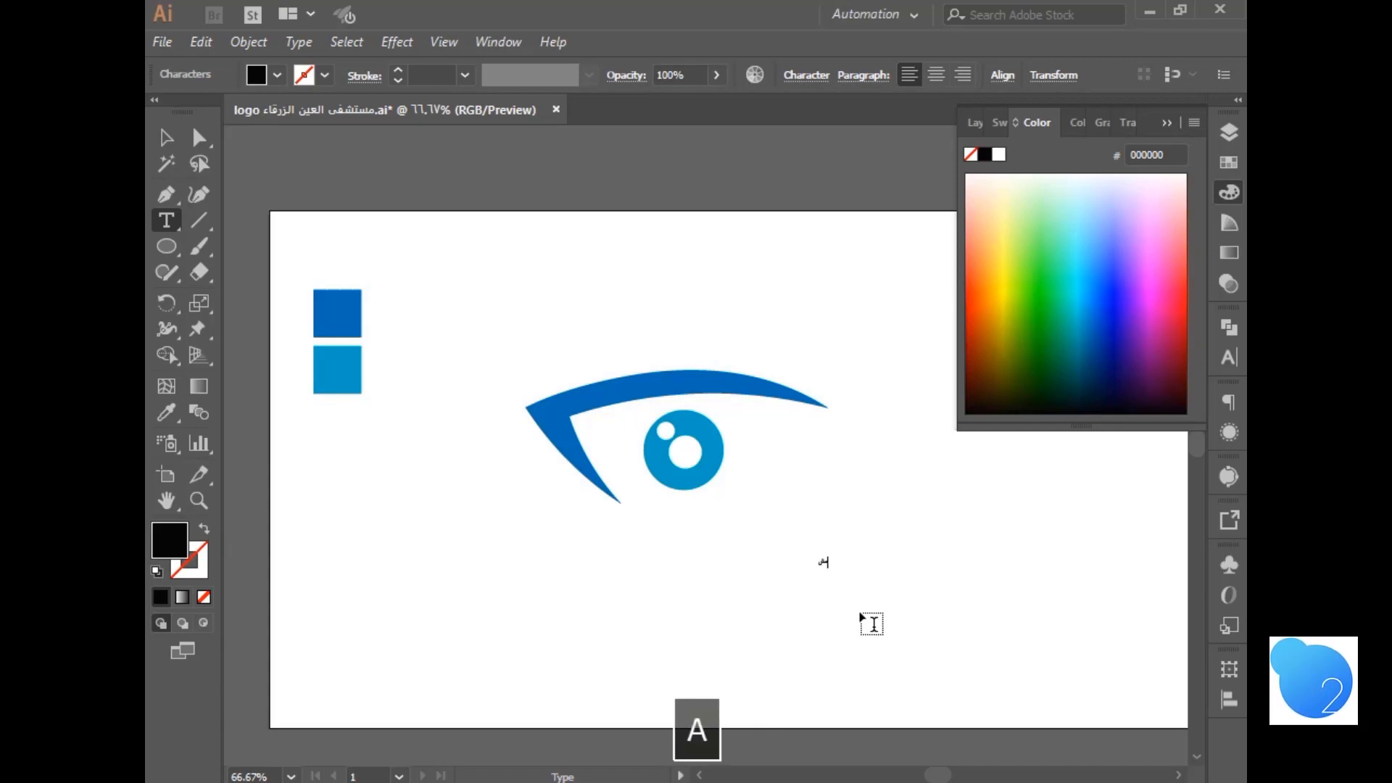
type("ستشفى العي")
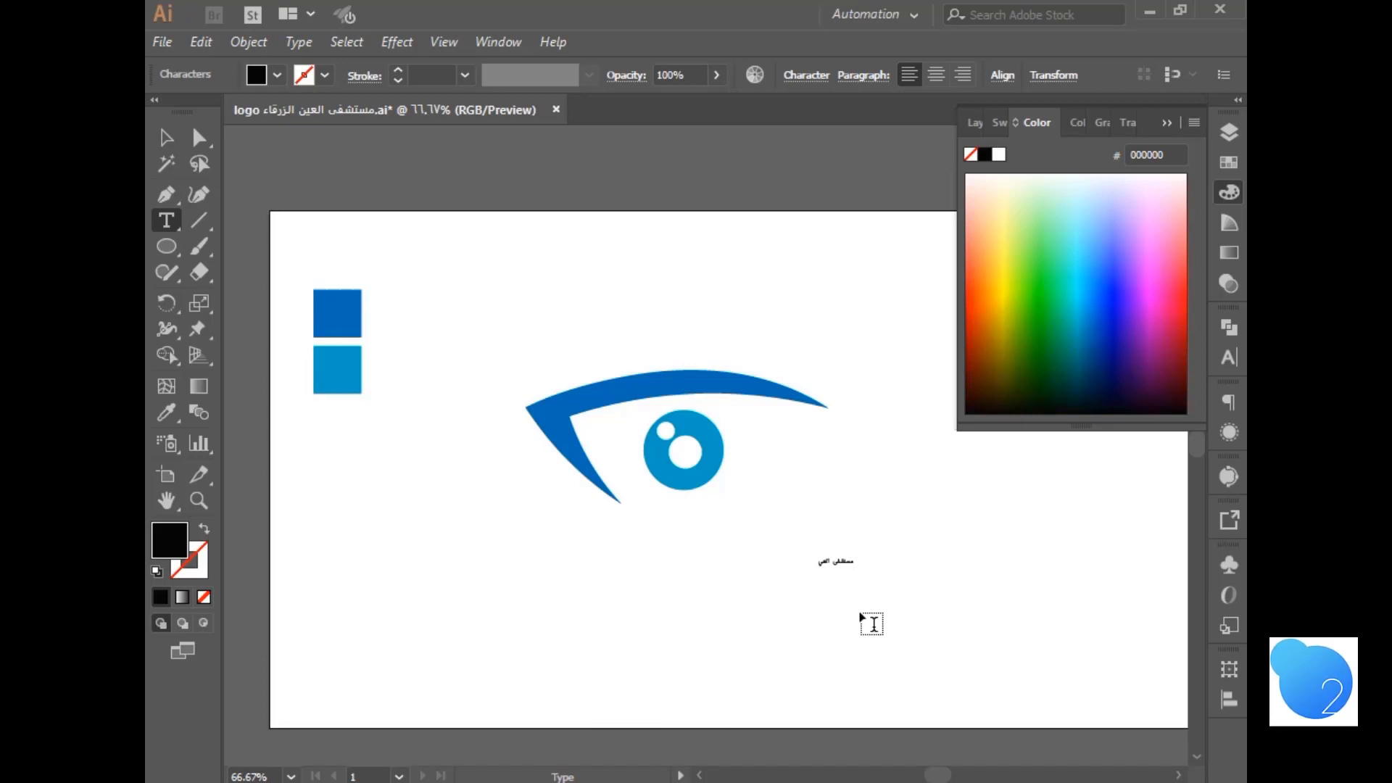
type("ن الزرقاء")
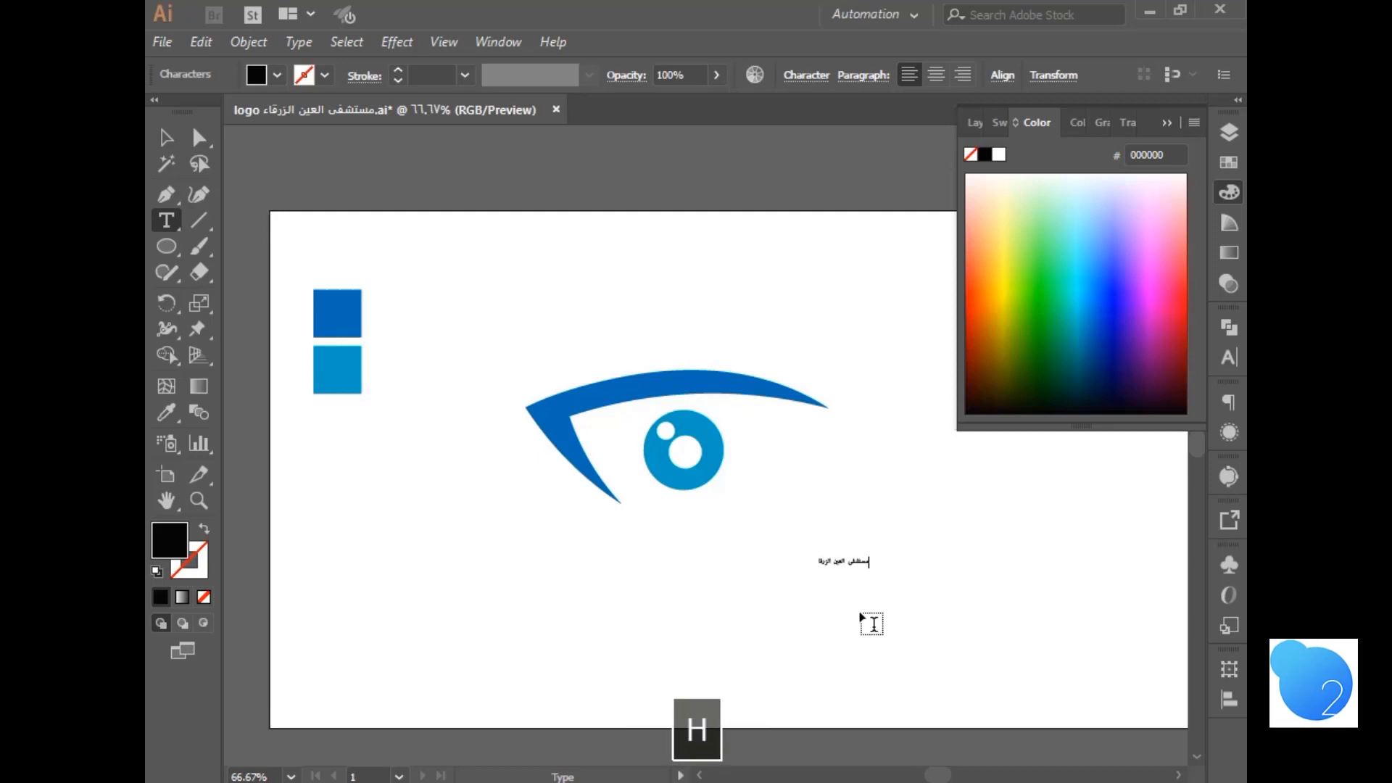
- Enlarge the hospital name to about 61.5 pt and move it beneath the eye
left_click(166, 137)
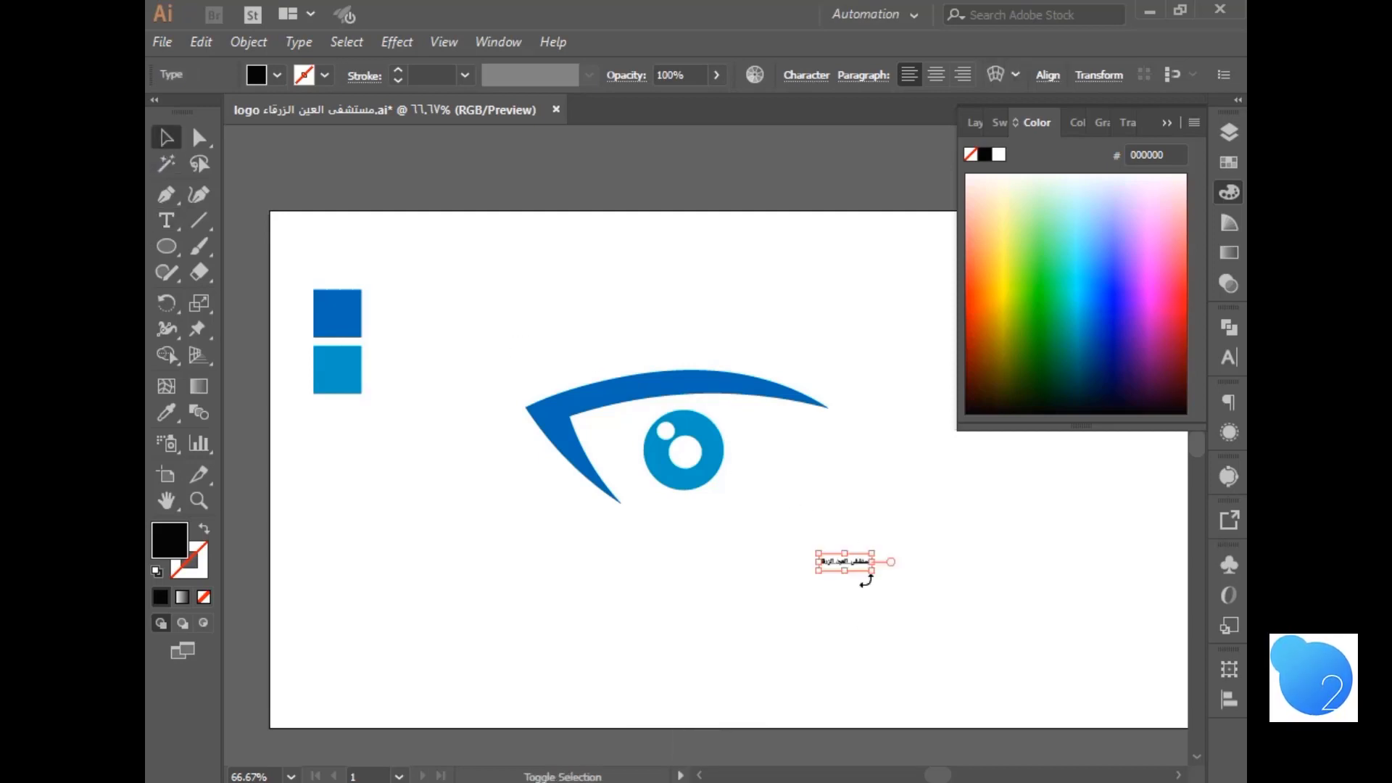
left_click_drag(873, 573, 979, 637)
left_click_drag(892, 575, 798, 622)
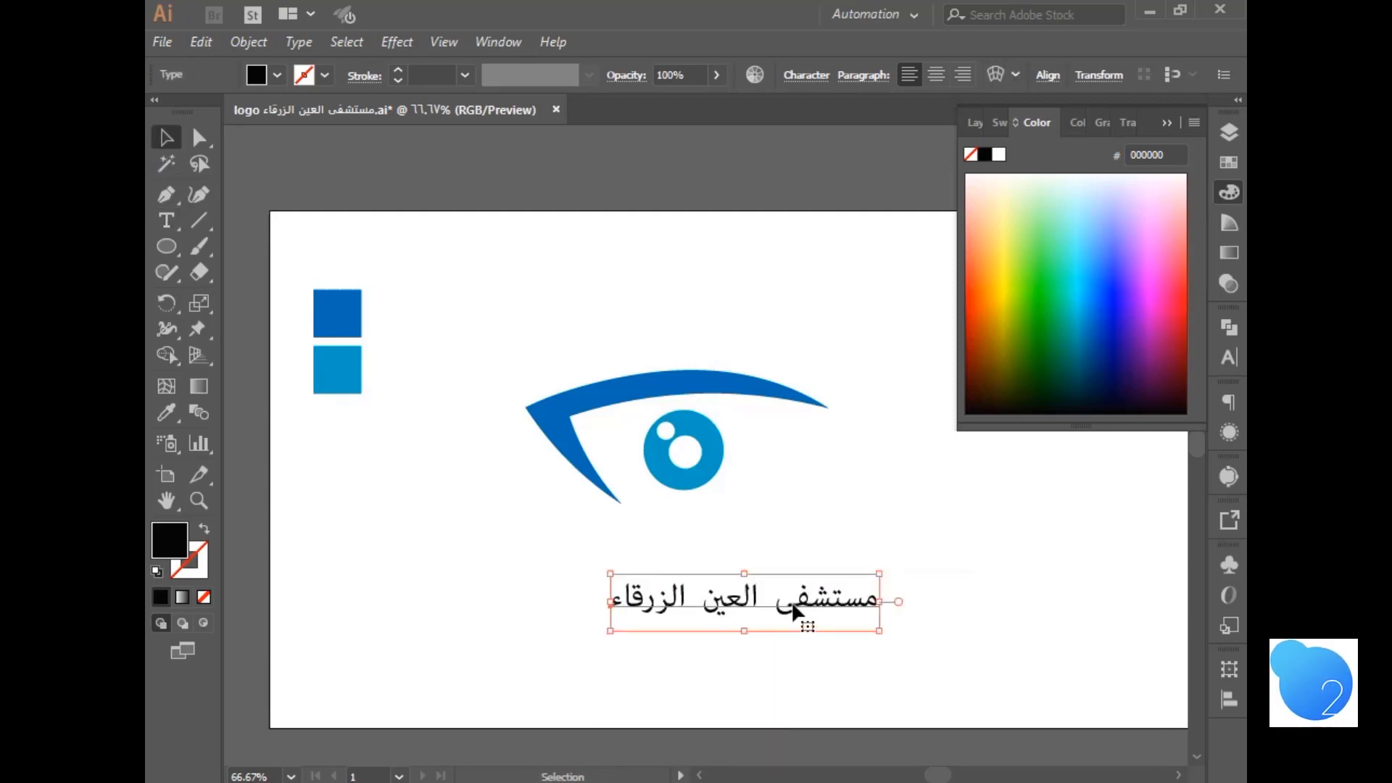
key("ctrl+a")
left_click(802, 656)
- Change the hospital name's font to Aqlaam and enlarge the line until it is wider than the eye
left_click(822, 596)
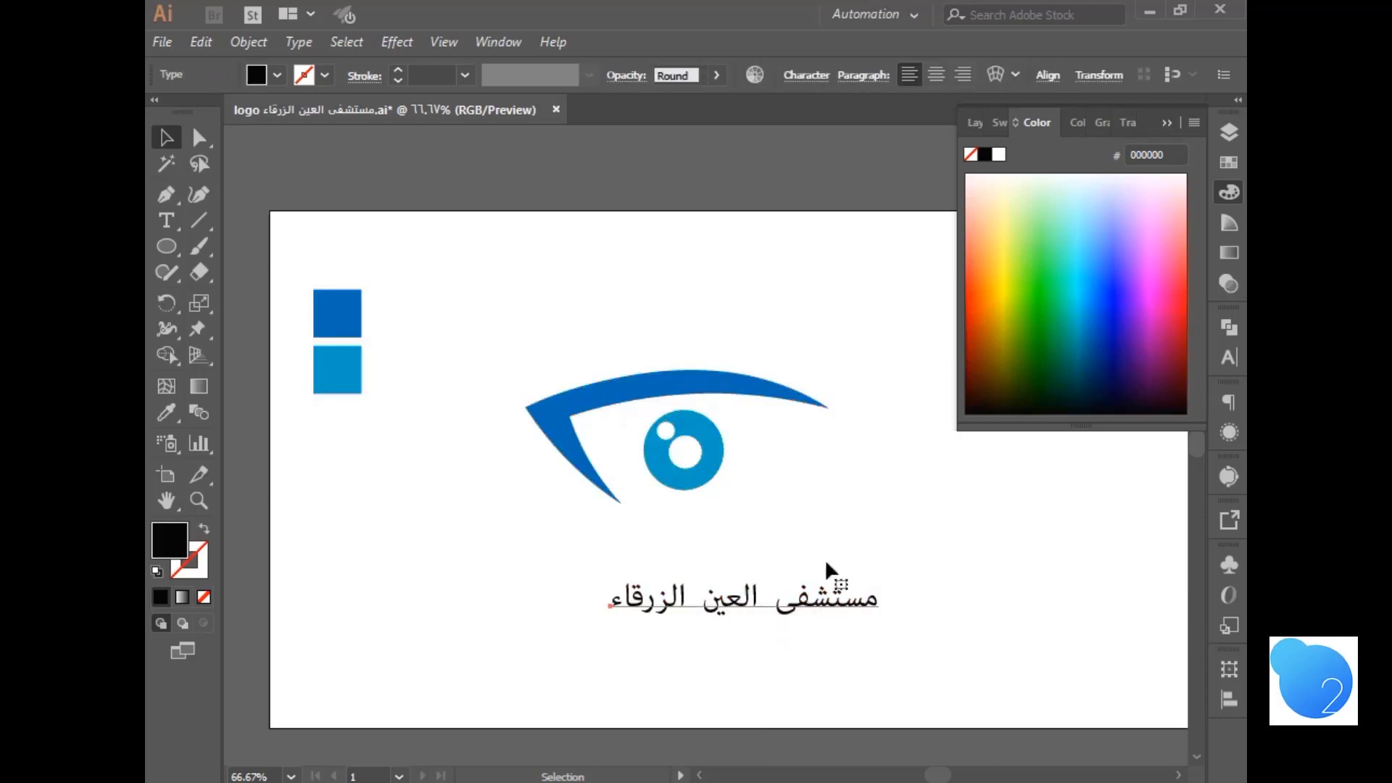
left_click(806, 76)
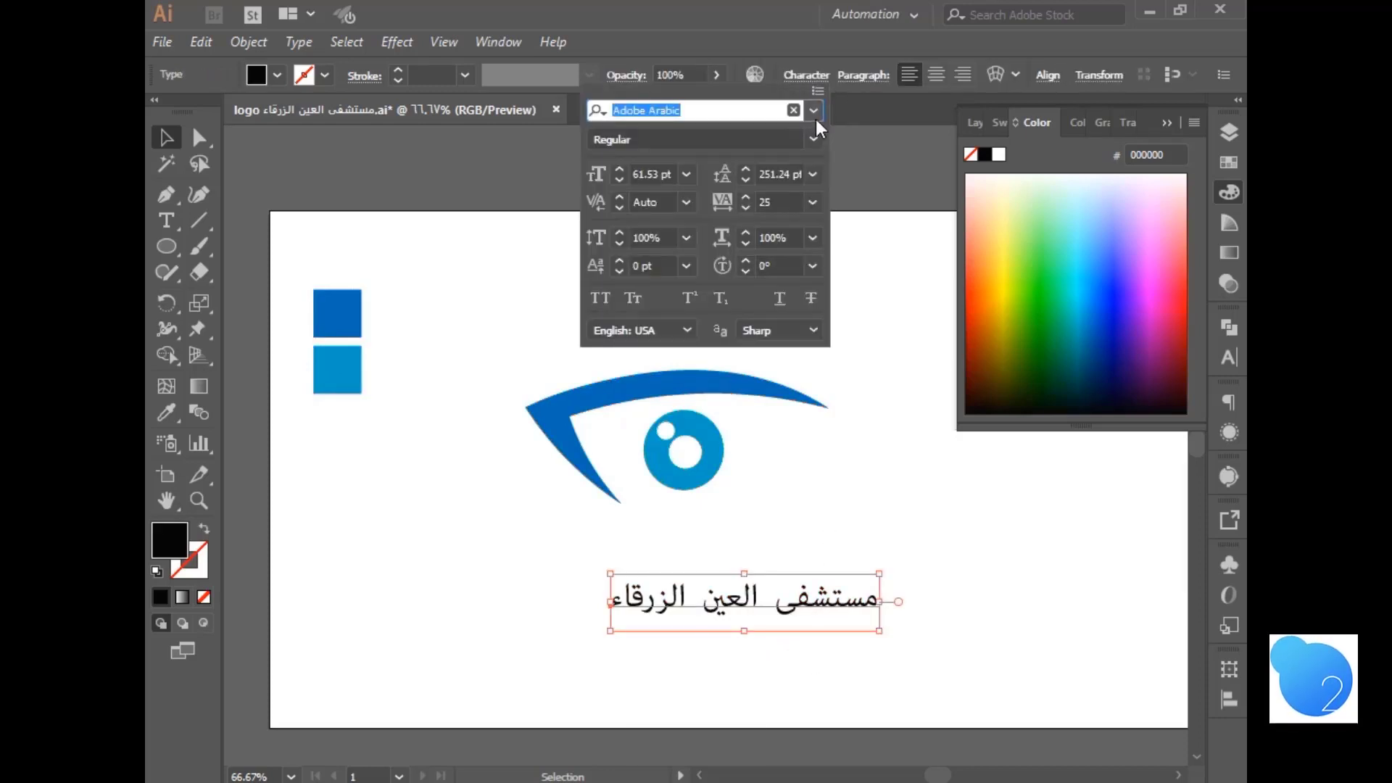
left_click(814, 110)
scroll(880, 187, "up", 10)
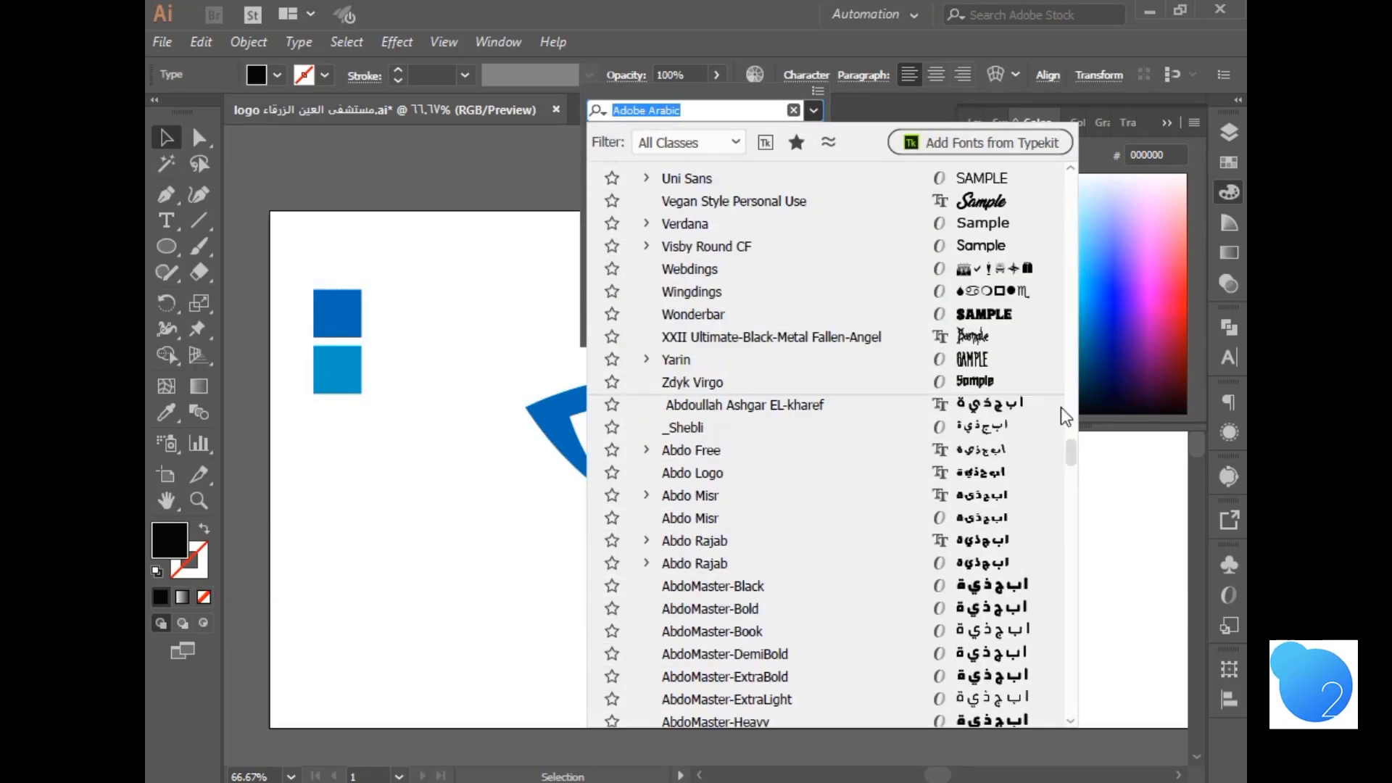
left_click_drag(1079, 458, 1064, 161)
left_click(1040, 171)
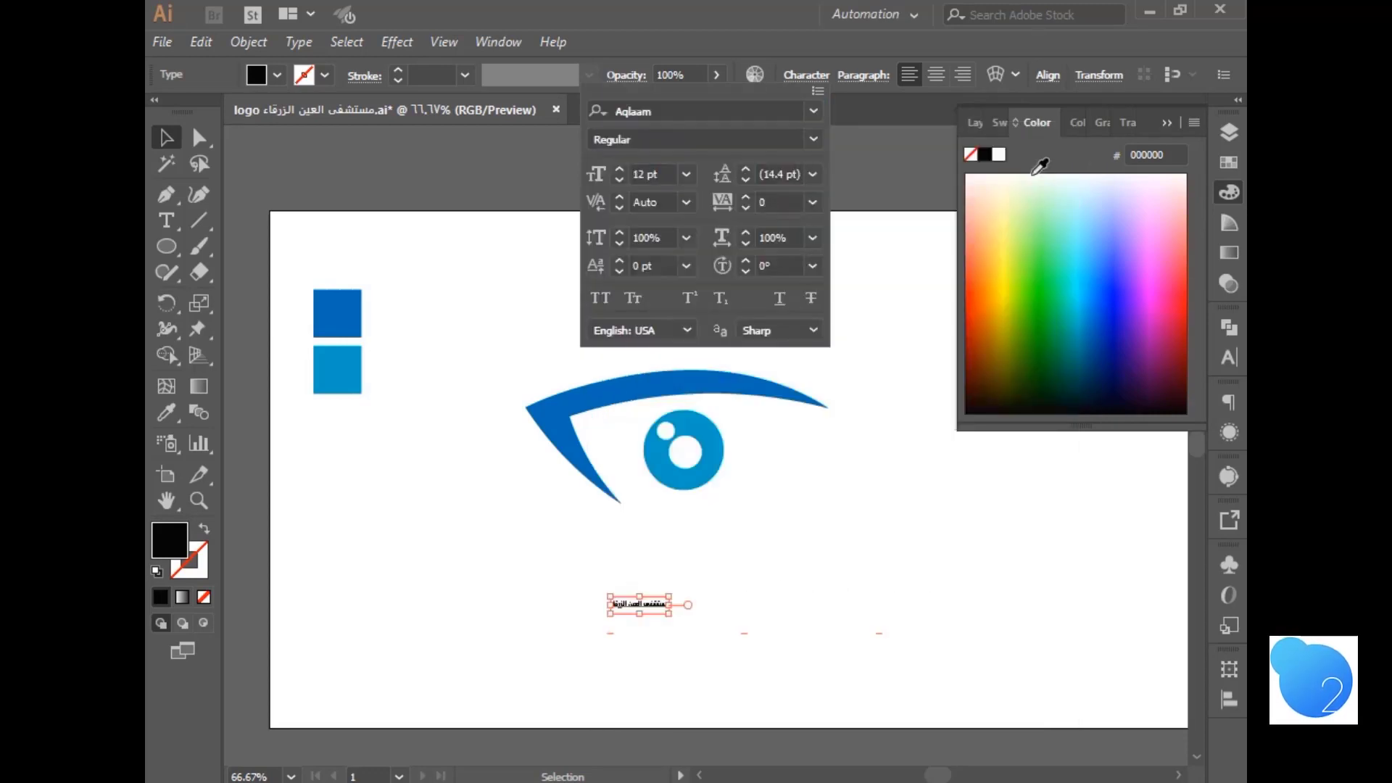
left_click(670, 615)
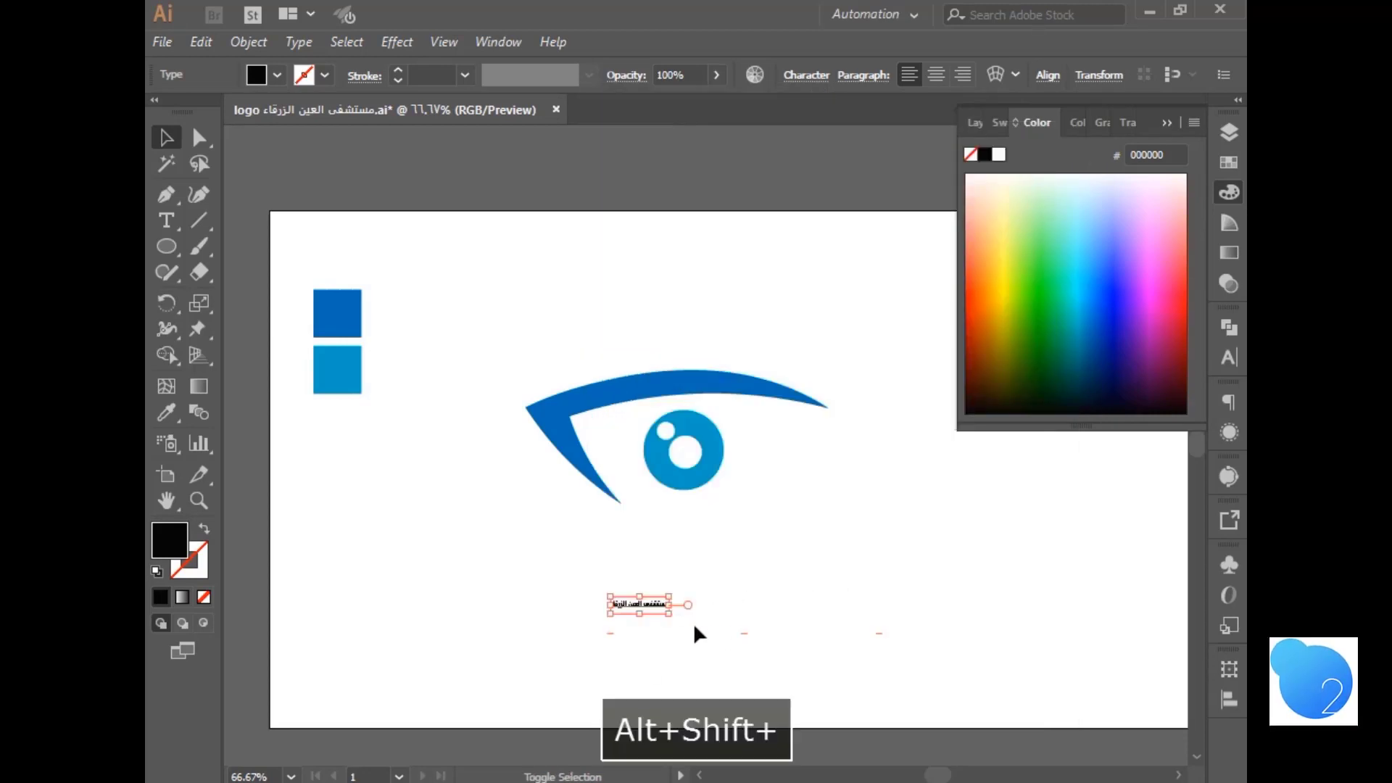
left_click_drag(667, 614, 878, 633)
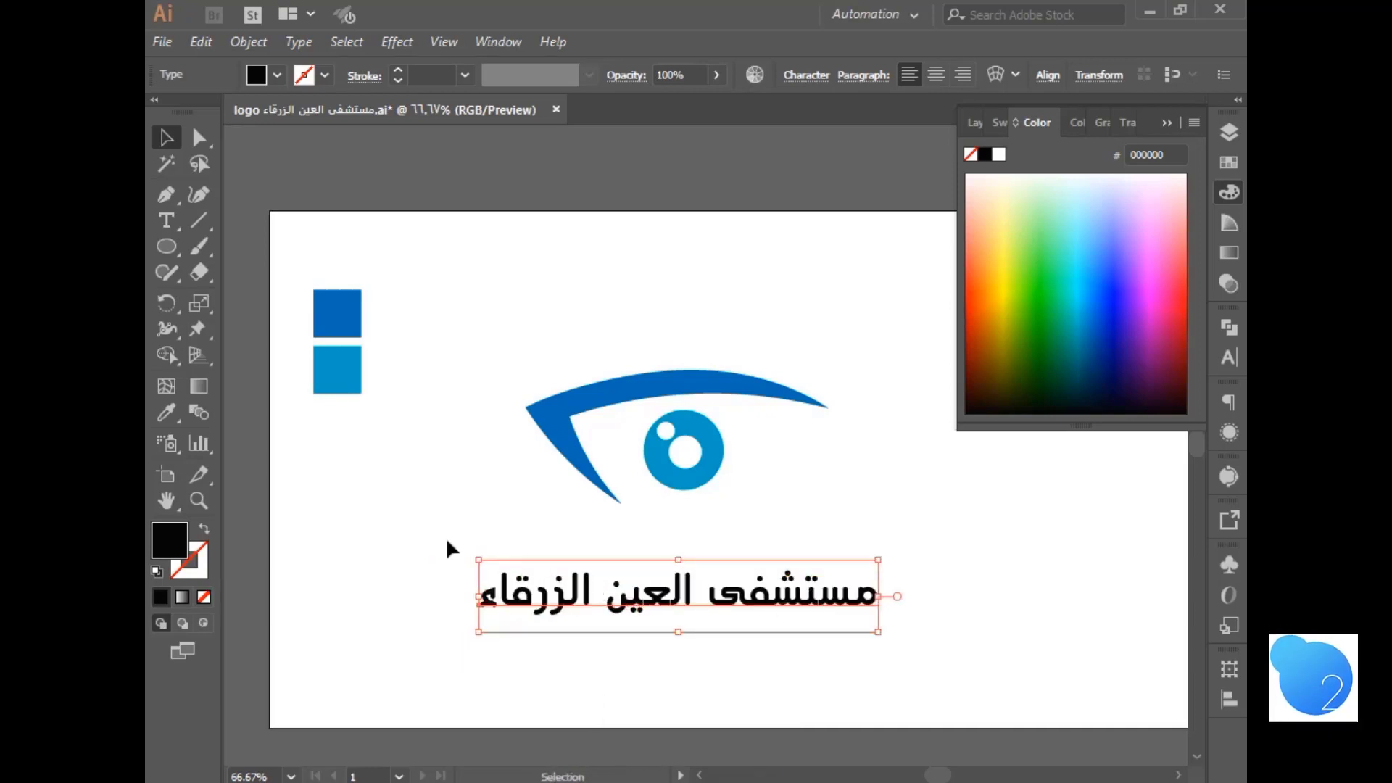
- Recolour the hospital name with the dark blue of the eyelid using the Eyedropper
double_click(166, 411)
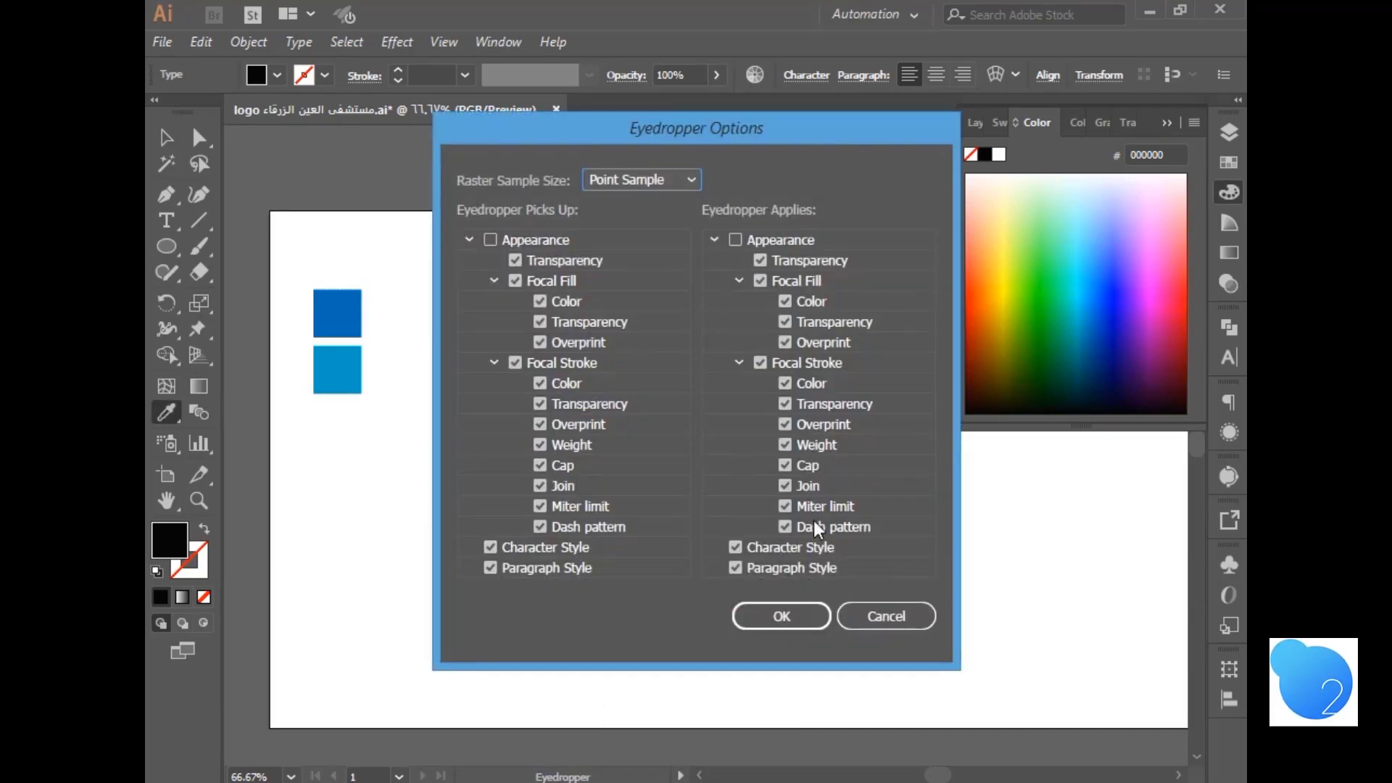
left_click(886, 615)
left_click(293, 393)
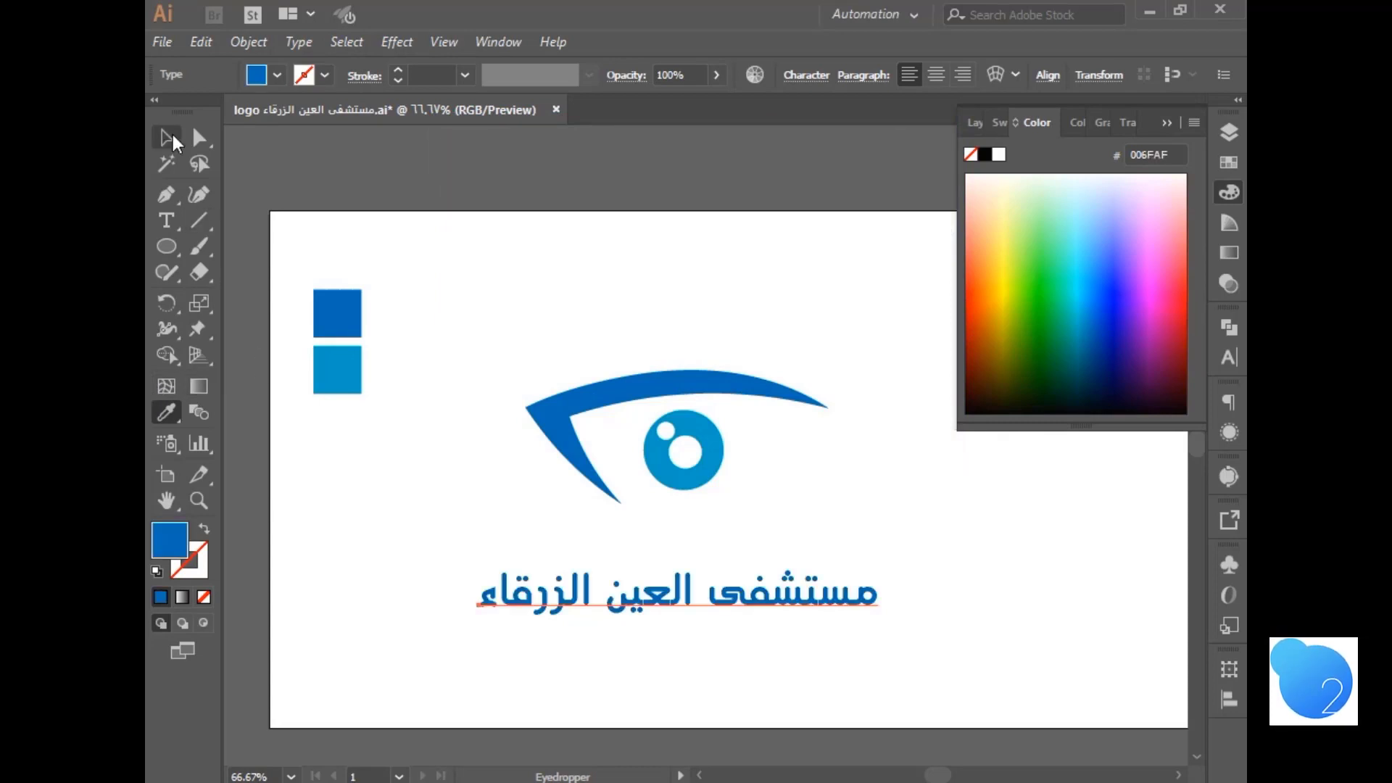
left_click(172, 138)
- Shrink the hospital name to narrower than the eye and move it up, centred closely beneath the iris
left_click(640, 555)
left_click_drag(707, 596, 719, 568)
left_click_drag(888, 611, 807, 600)
left_click(841, 634)
left_click(754, 577)
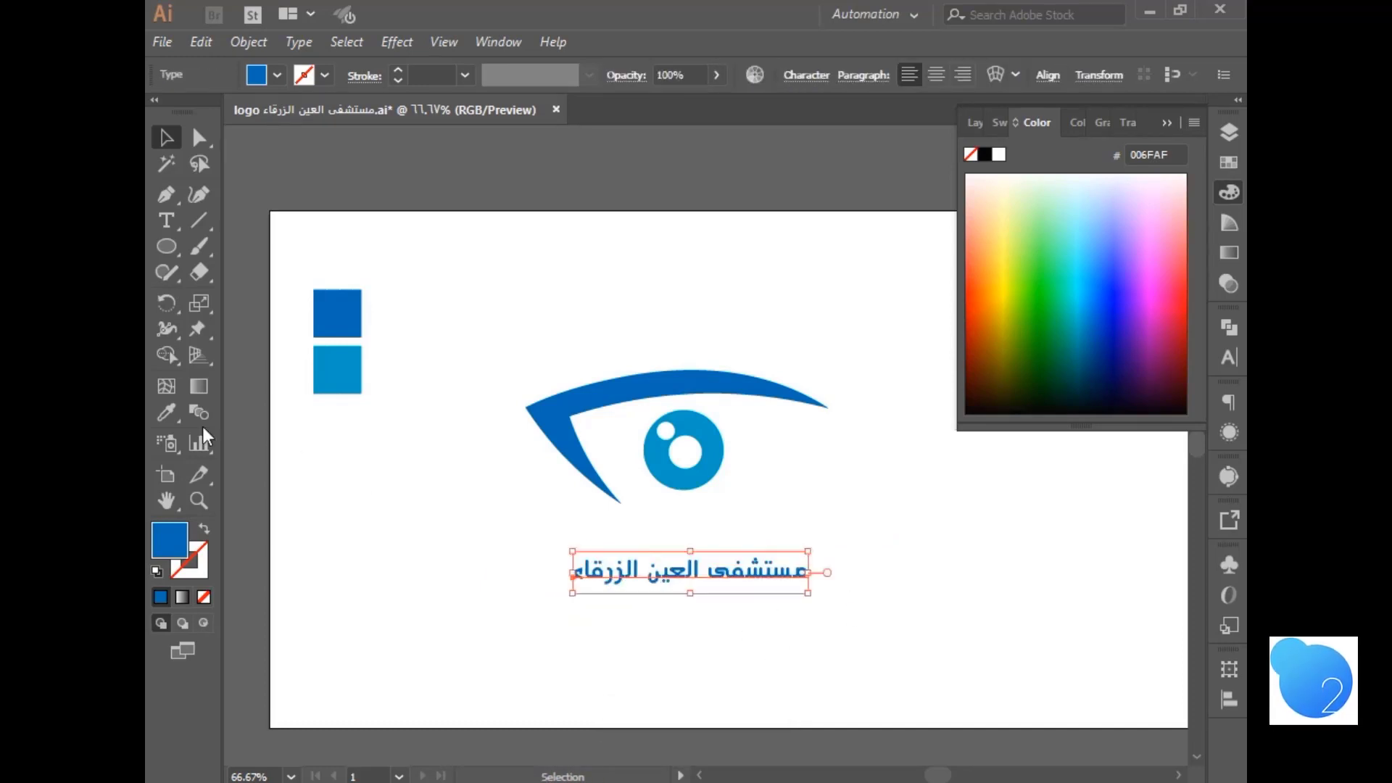
key("i")
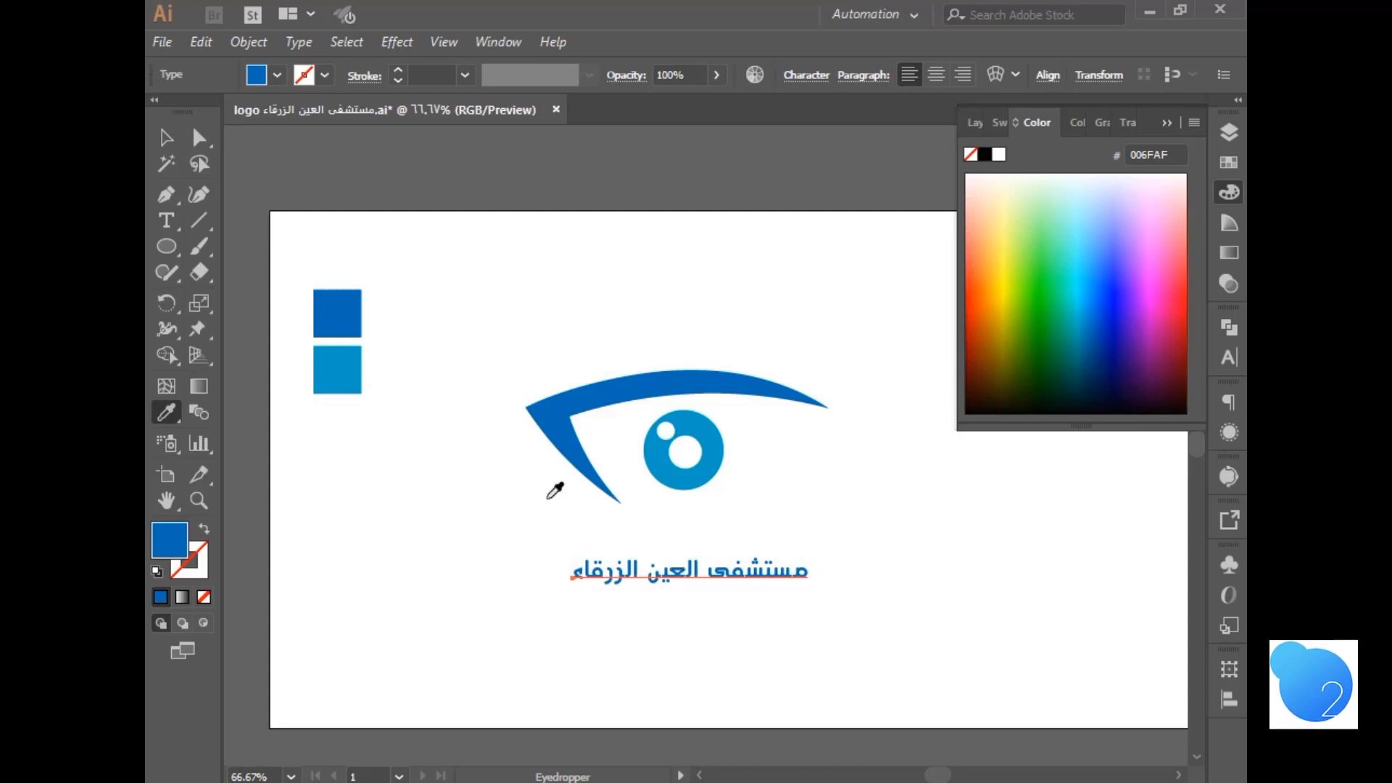
left_click(166, 137)
left_click(611, 519)
left_click(640, 577)
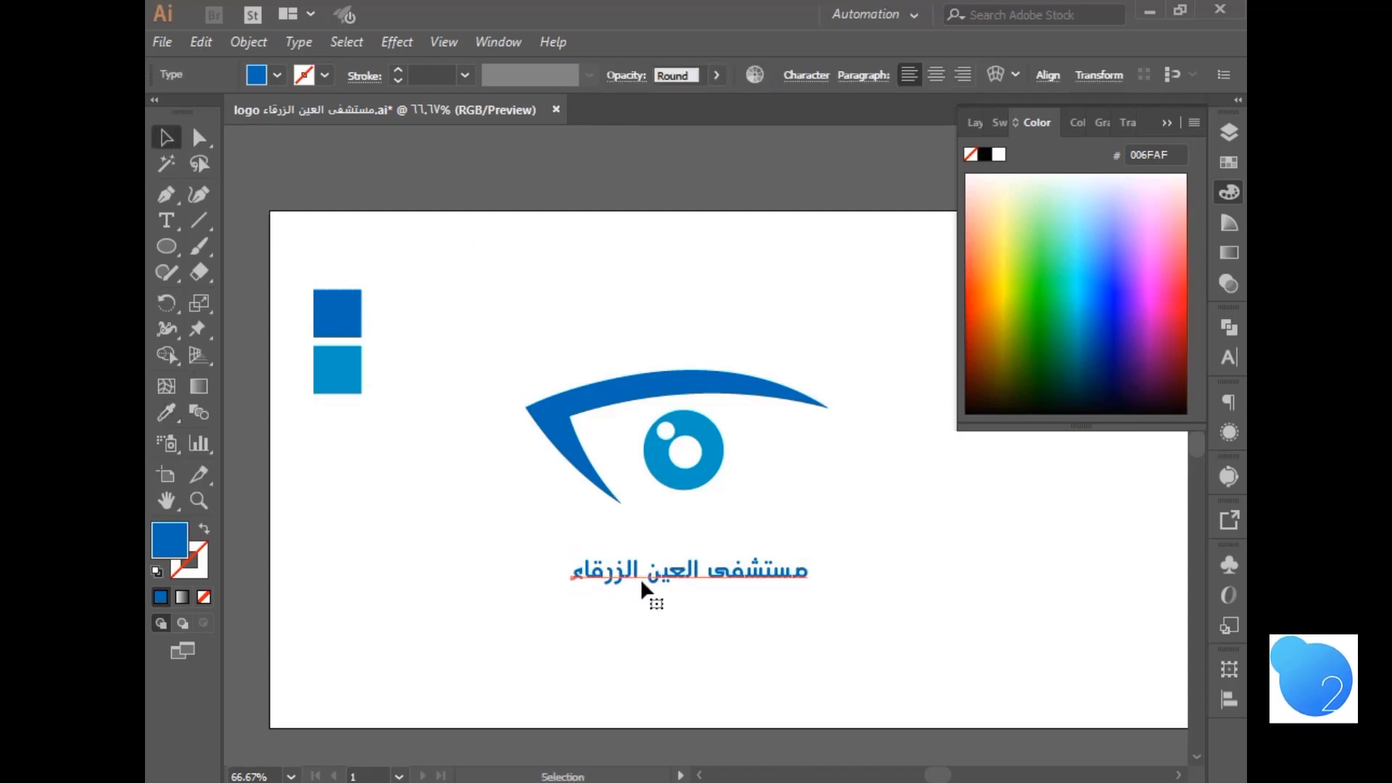
left_click(166, 411)
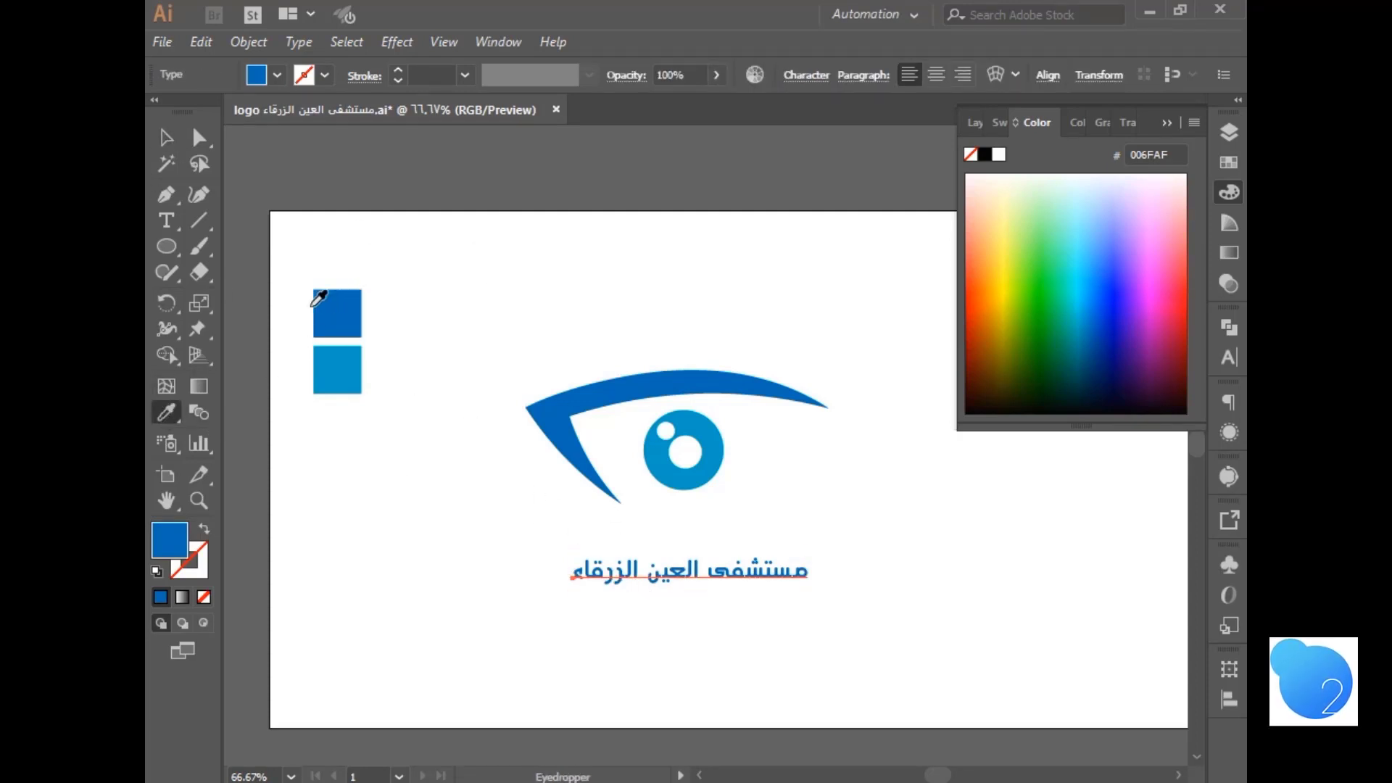
key("v")
left_click(728, 572)
key("ctrl+a")
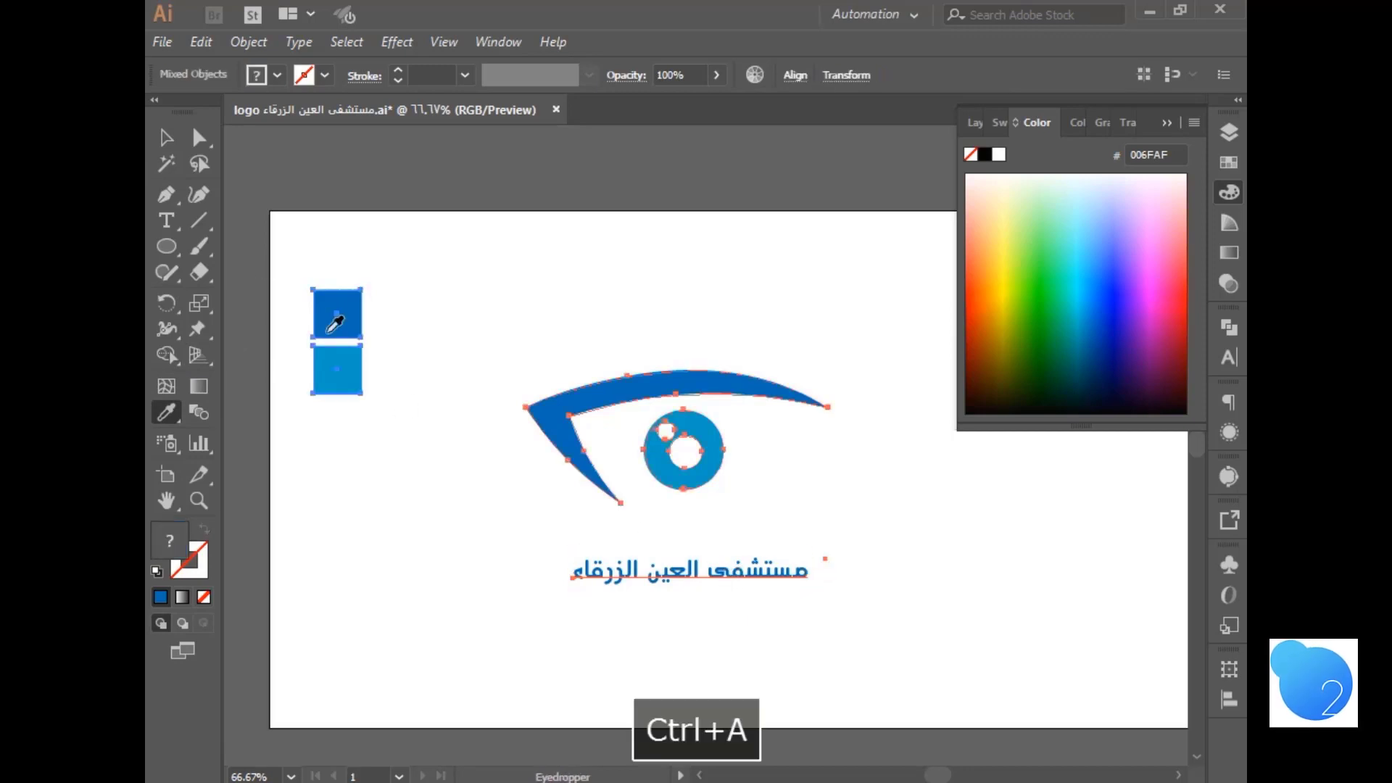
left_click(628, 602)
- Recolour all characters of the hospital name with the dark blue sample square using the Eyedropper
key("t")
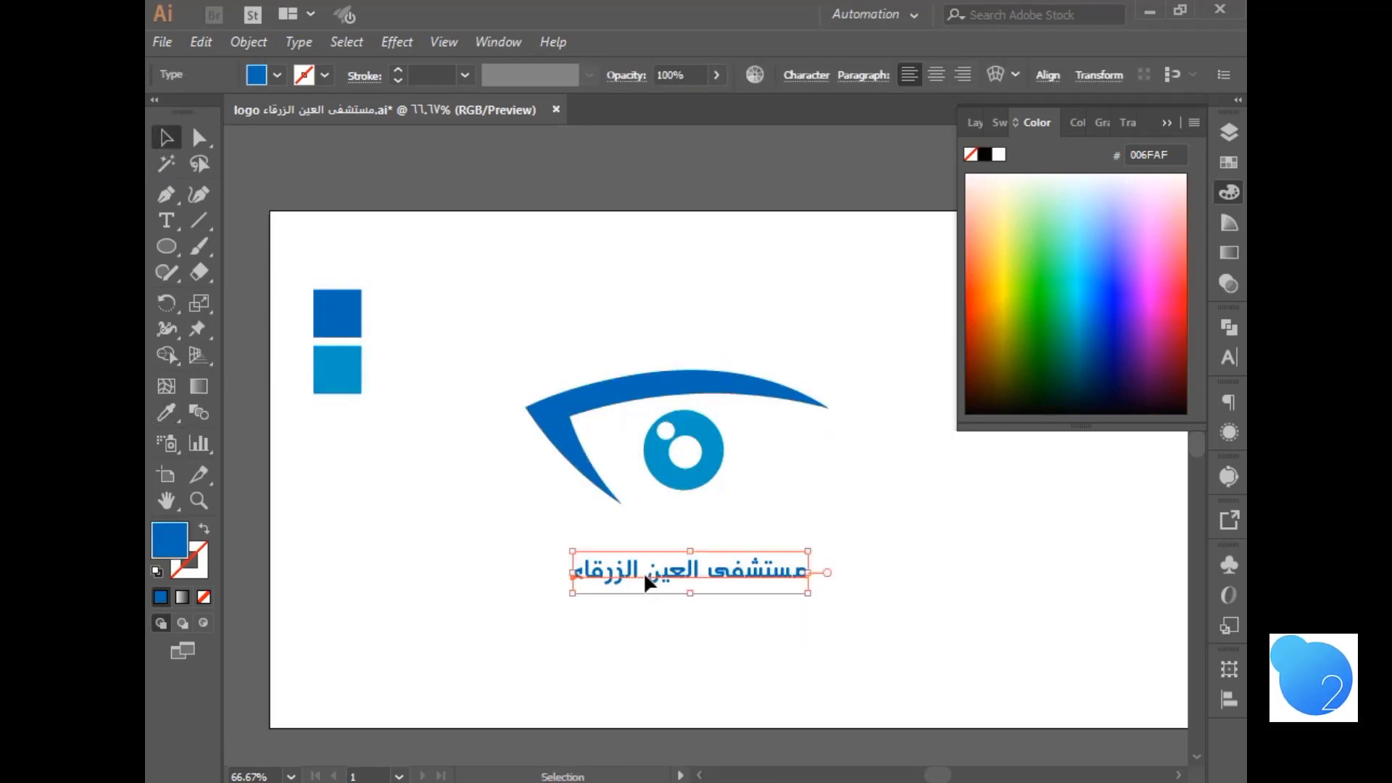
triple_click(644, 575)
left_click(172, 407)
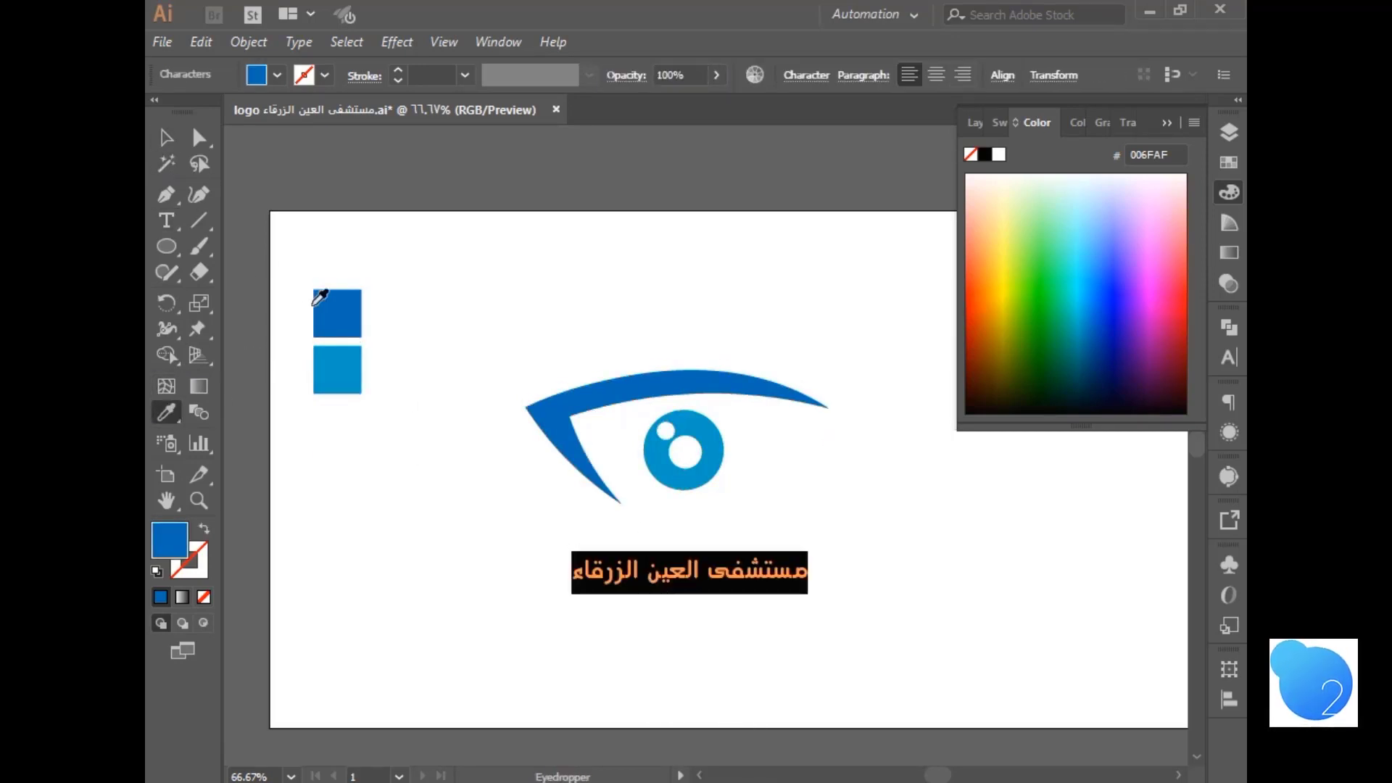
left_click(365, 425)
left_click(345, 333)
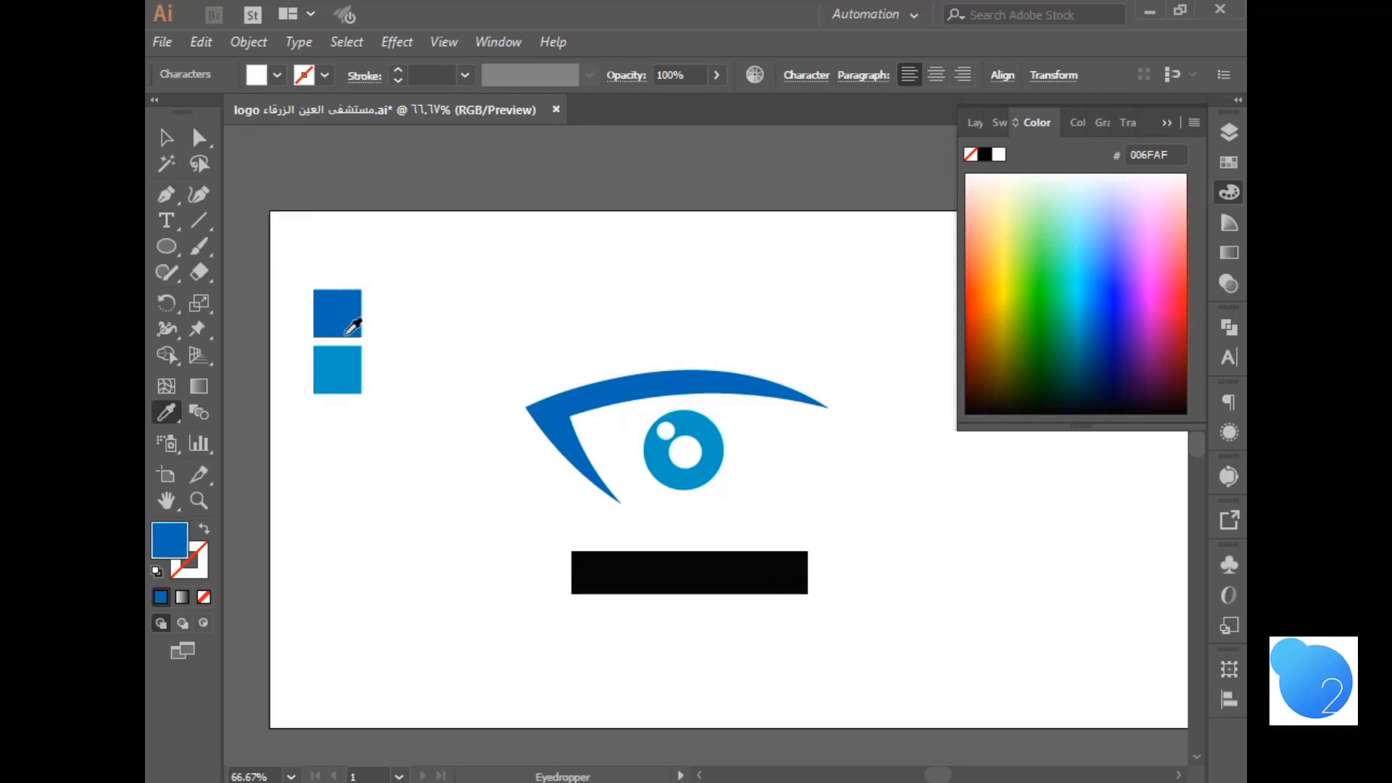
left_click(349, 353)
left_click(349, 328)
left_click(166, 137)
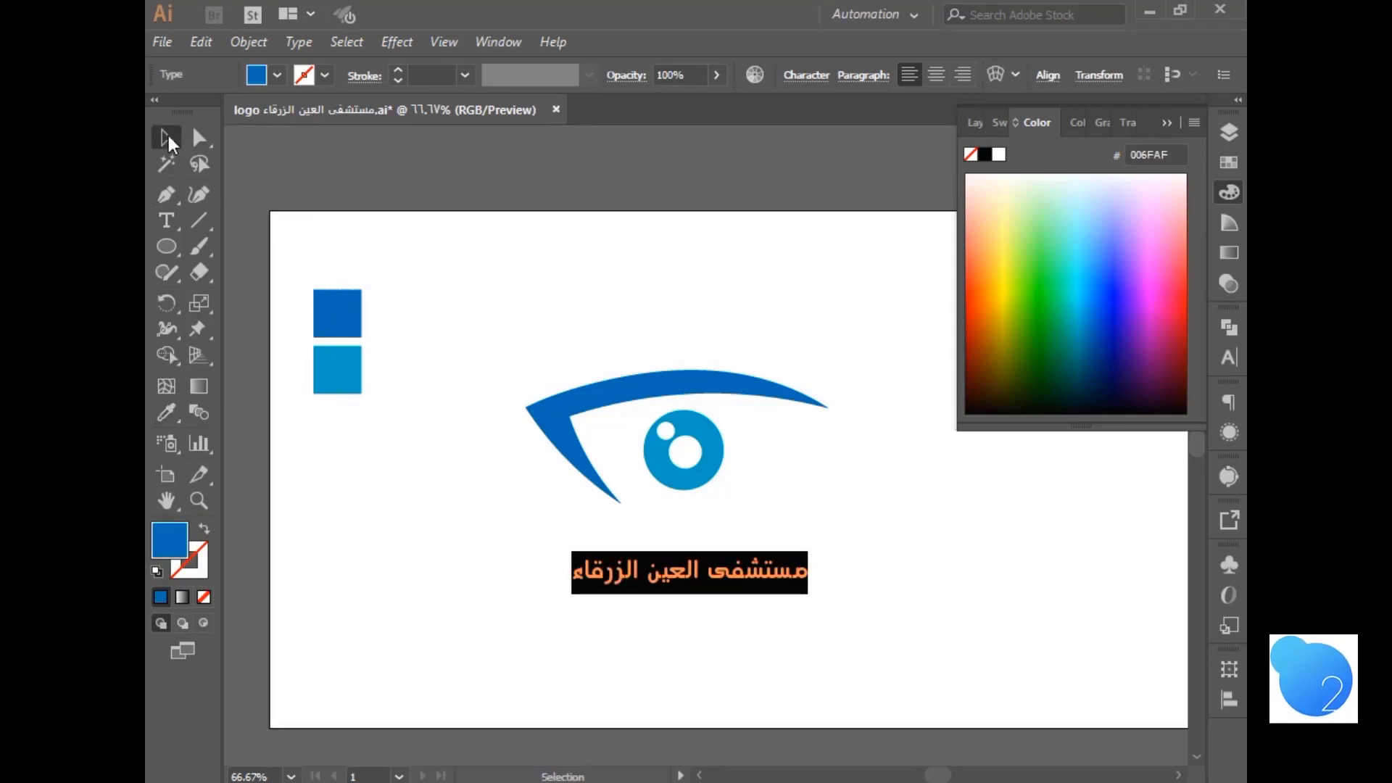
- Duplicate the hospital name directly beneath itself and replace the copy's text with "خدمة 24 ساعة"
left_click(730, 575)
left_click_drag(726, 578, 715, 611)
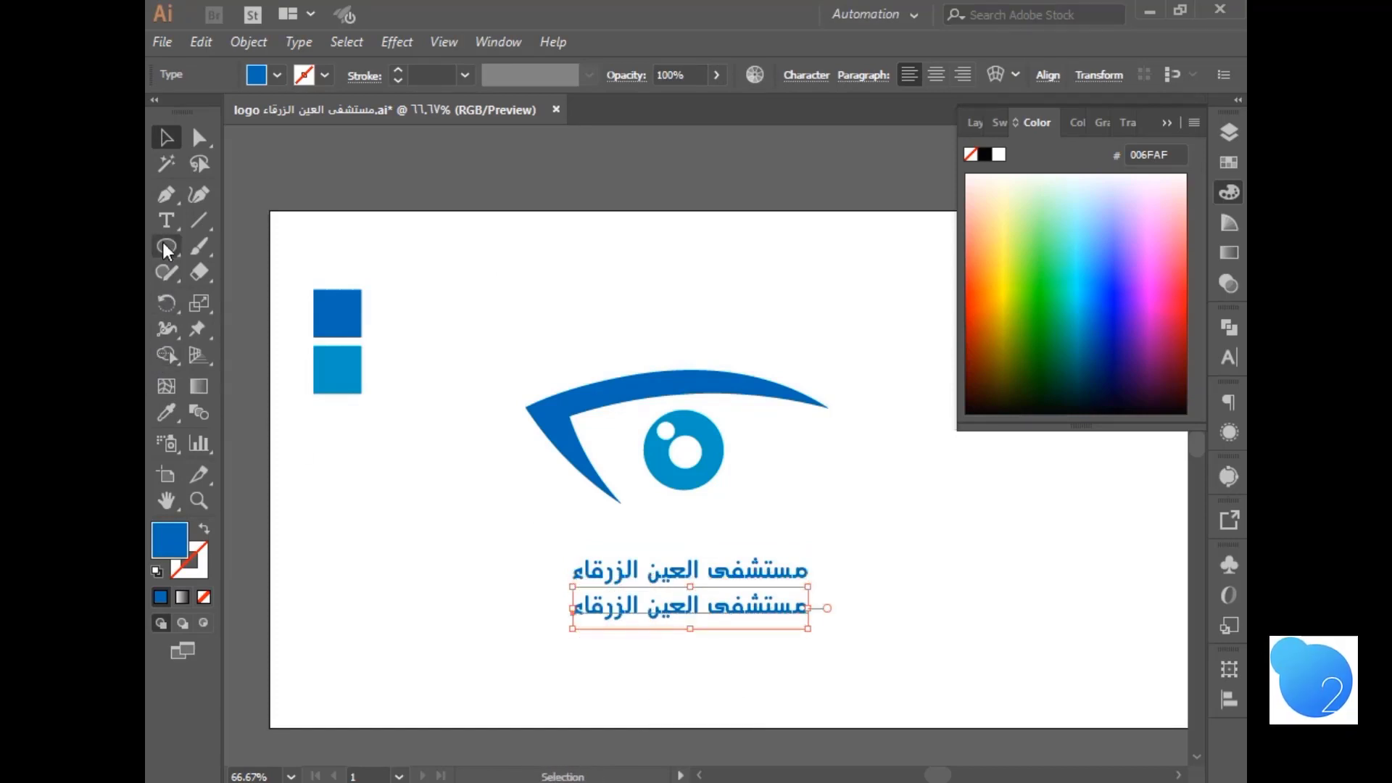
key("t")
triple_click(679, 610)
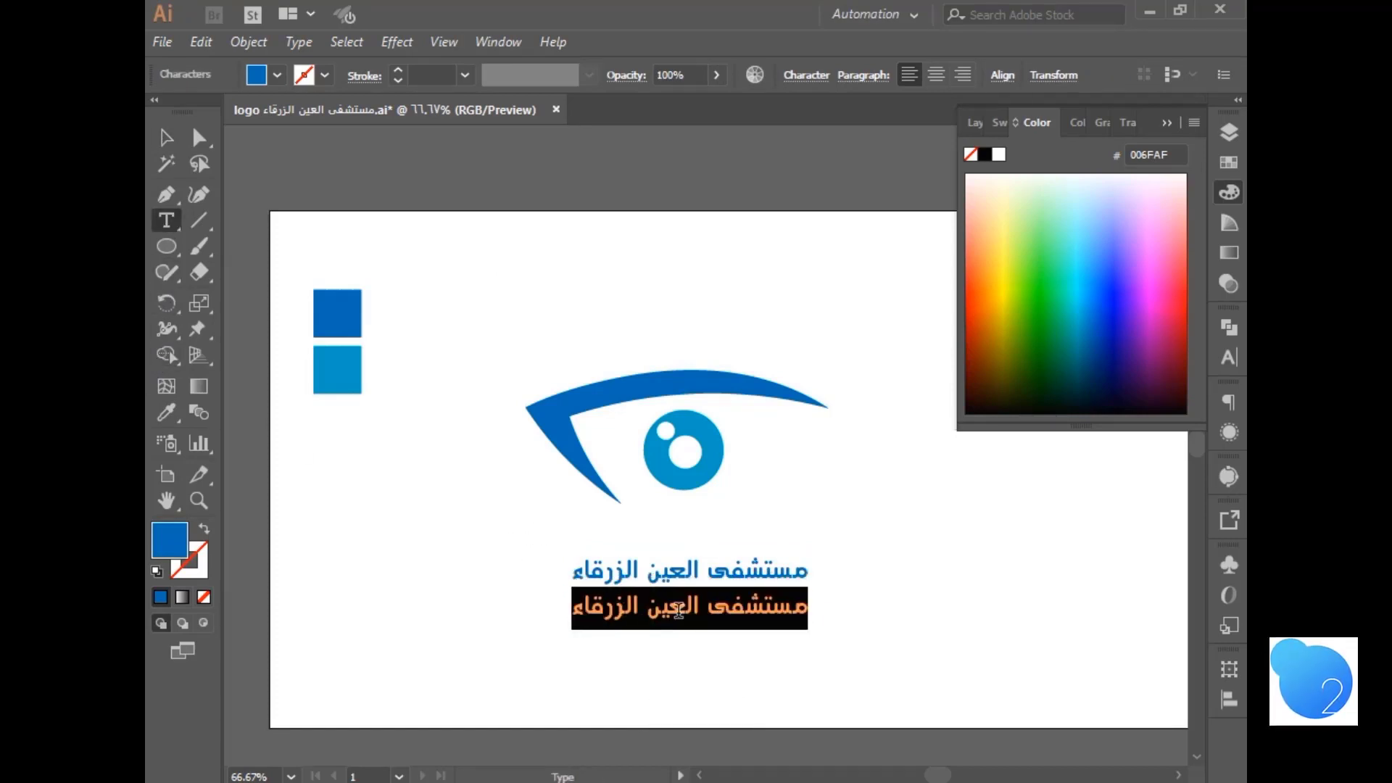
type("خدمة")
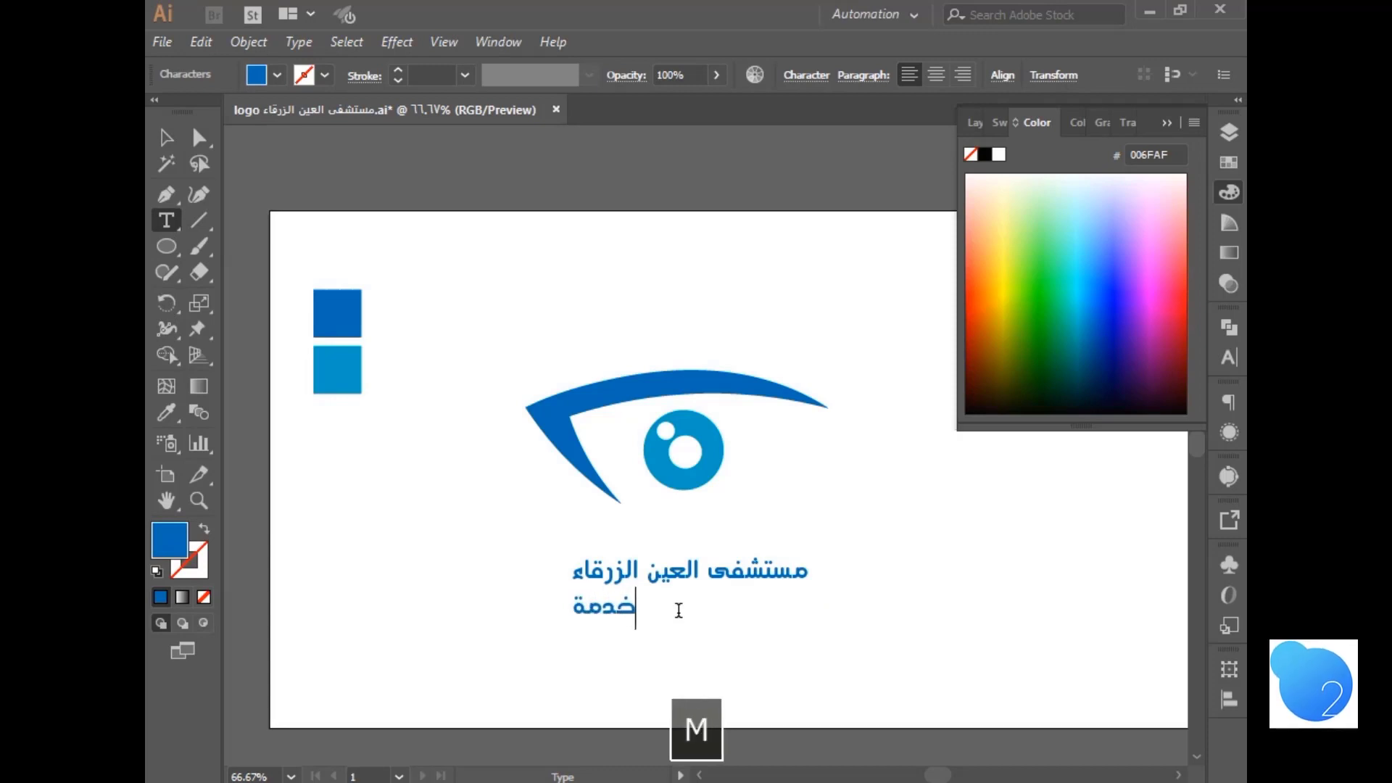
type(" 2")
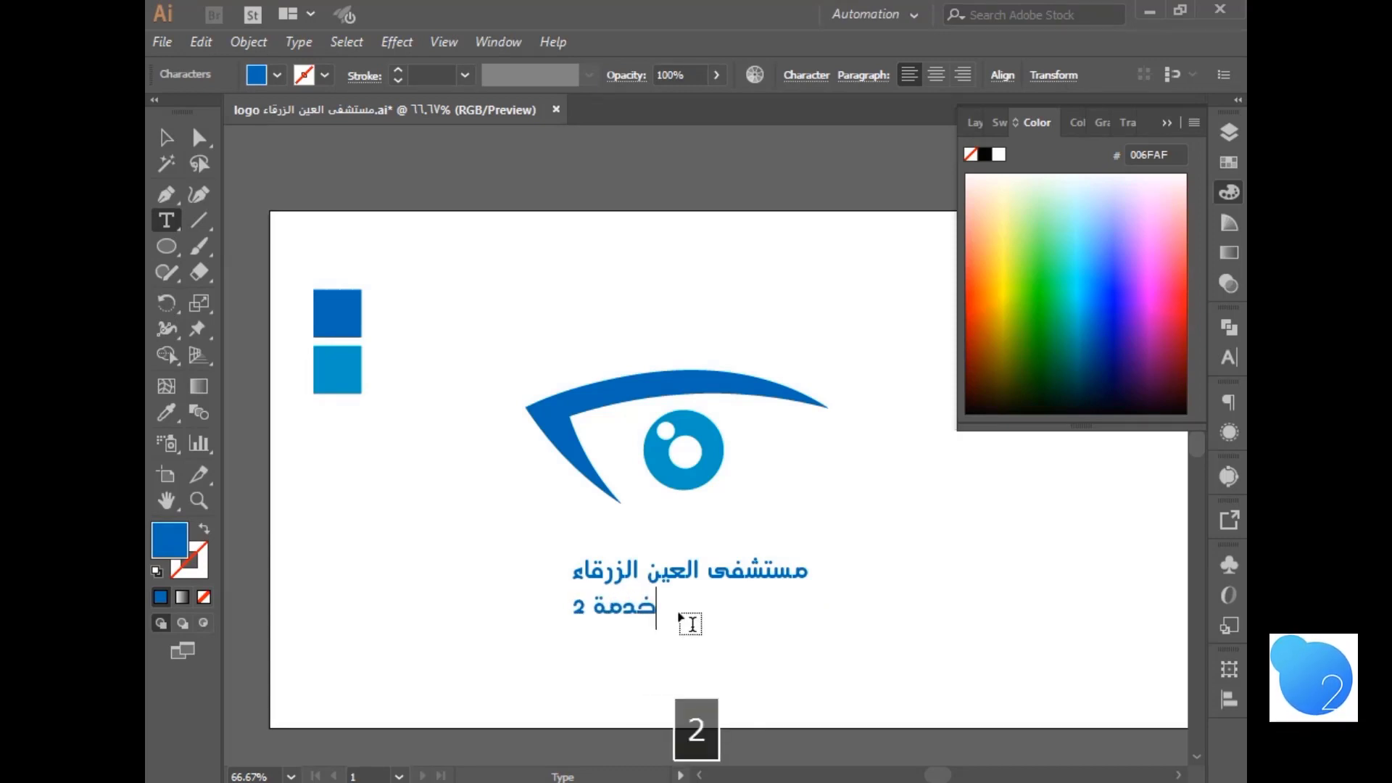
type("4 ساعة")
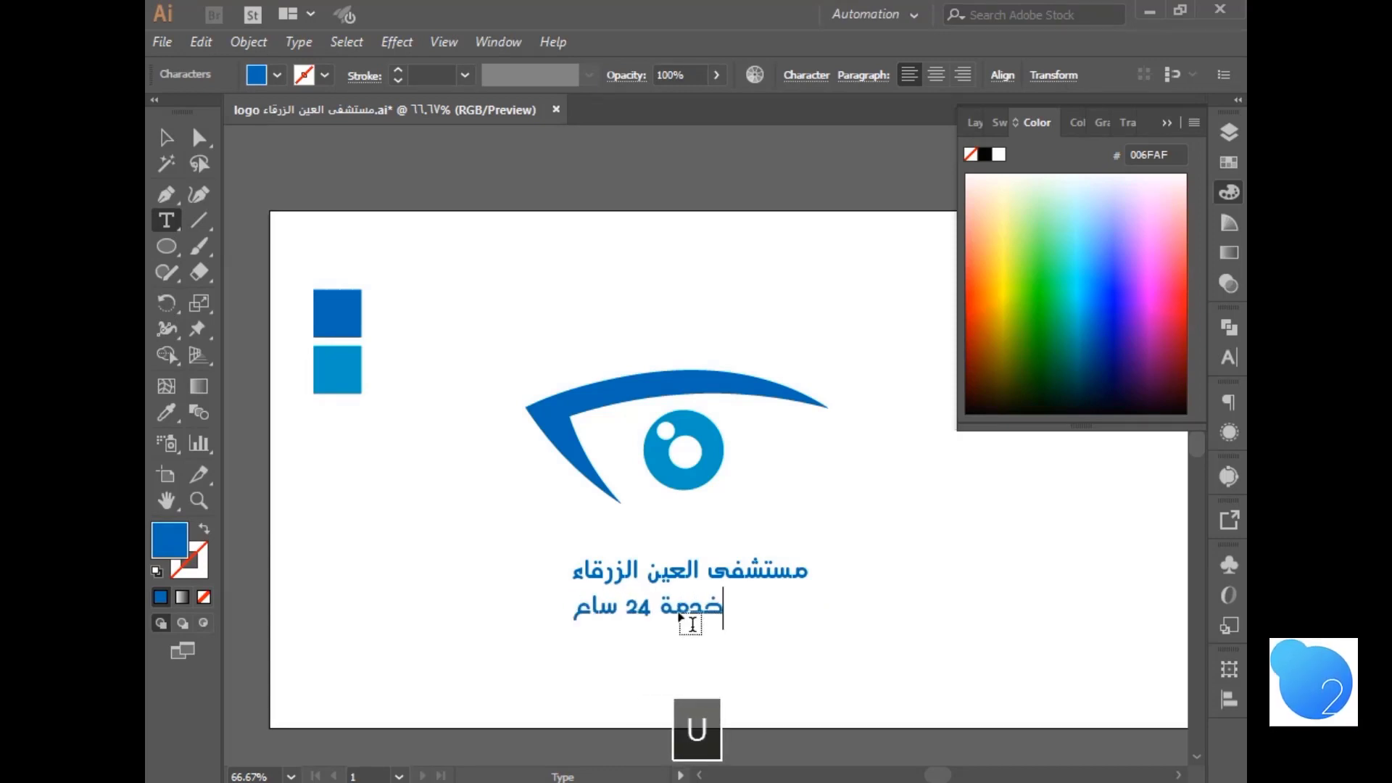
- Recolour the tagline "خدمة 24 ساعة" with the light blue sample square using the Eyedropper
triple_click(635, 603)
left_click(166, 412)
left_click(312, 366)
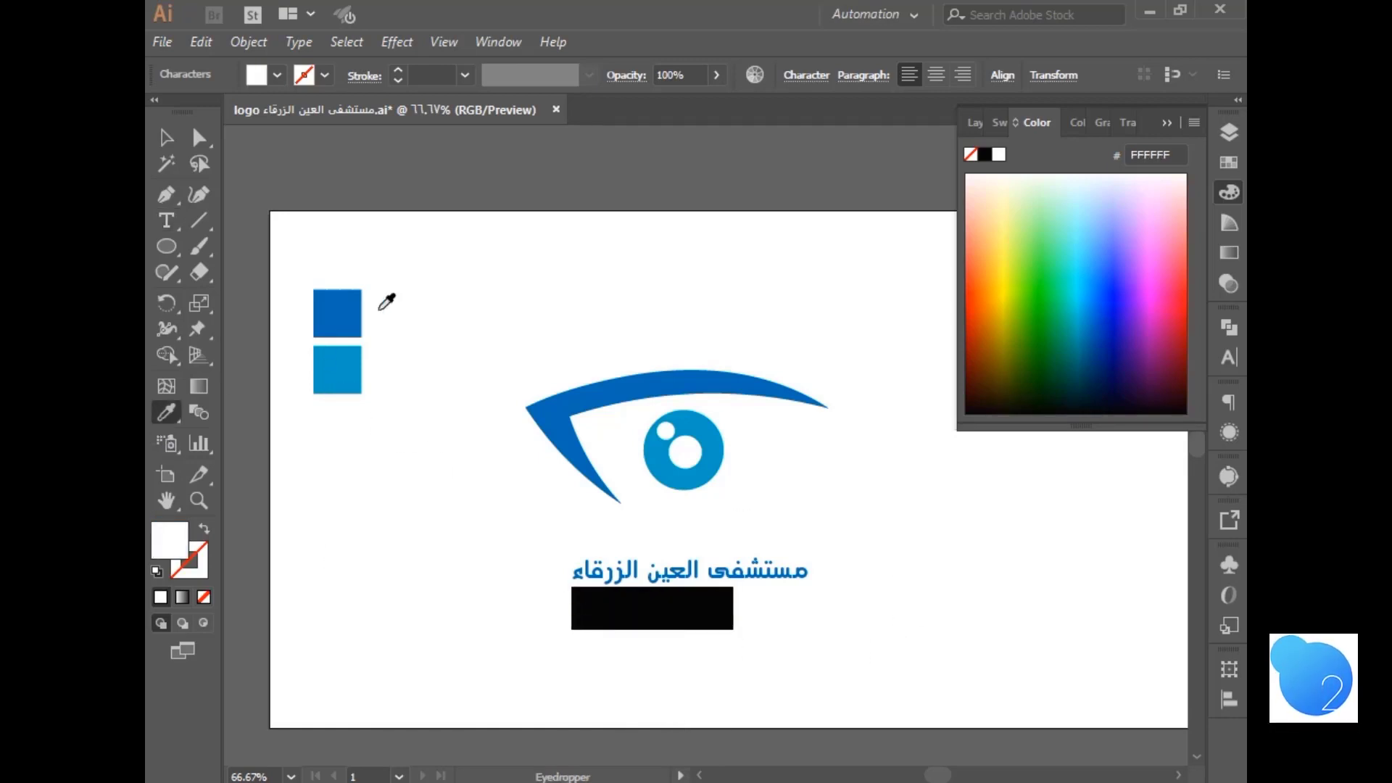
left_click(342, 366)
key("v")
left_click(466, 317)
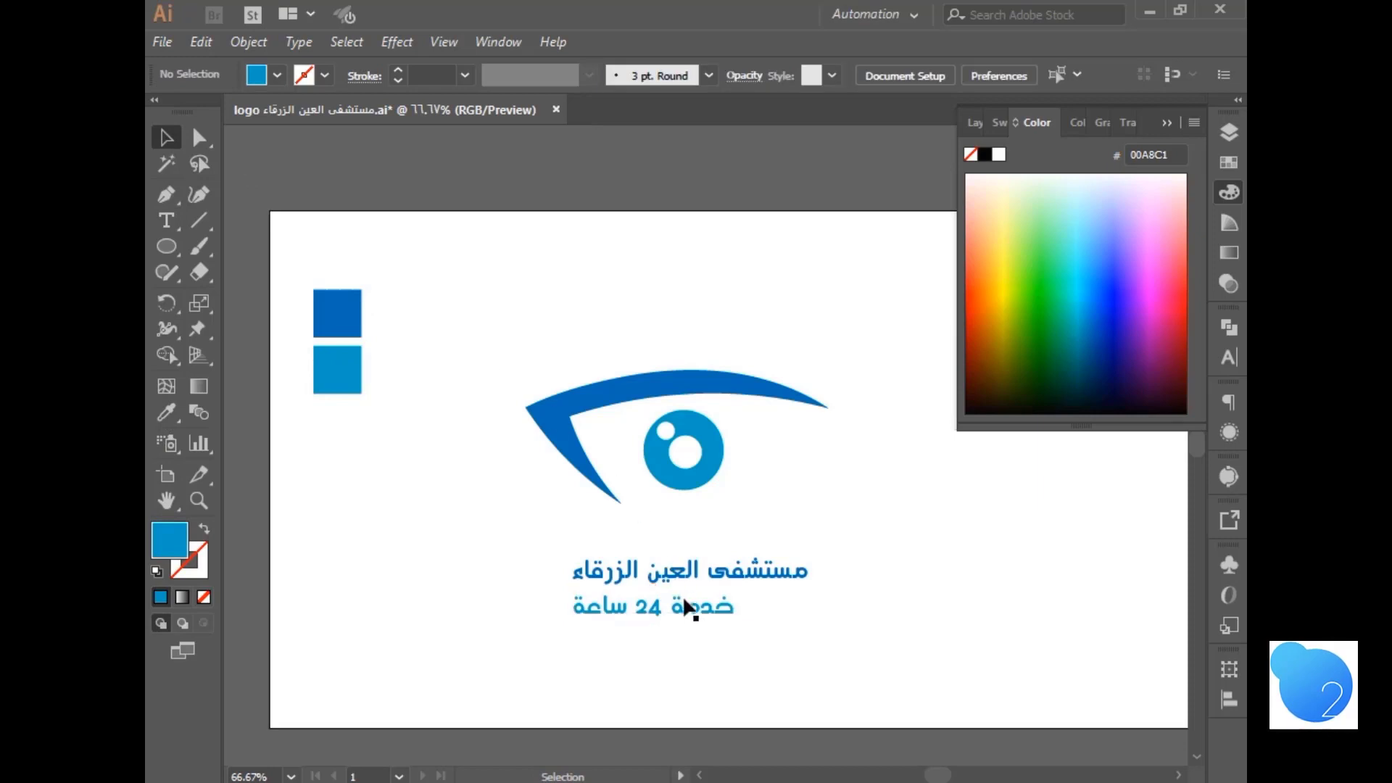
- Shrink the tagline to about half the hospital name's width and centre it closely beneath the name
left_click_drag(700, 609, 759, 625)
left_click(760, 667)
left_click(751, 610)
left_click(773, 632)
left_click(734, 612)
left_click(773, 652)
left_click(738, 611)
key("Up")
key("Up")
key("Up")
key("Up")
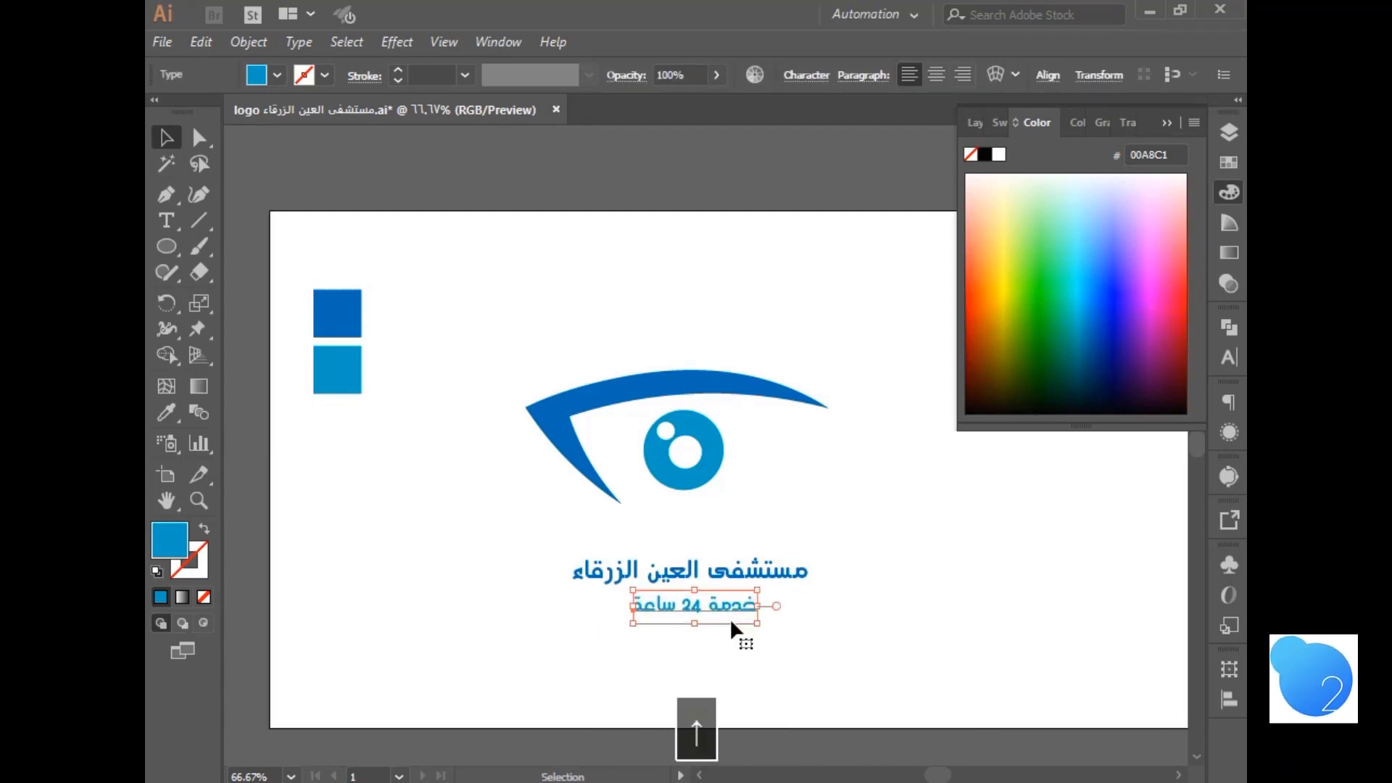
key("Left")
left_click(834, 674)
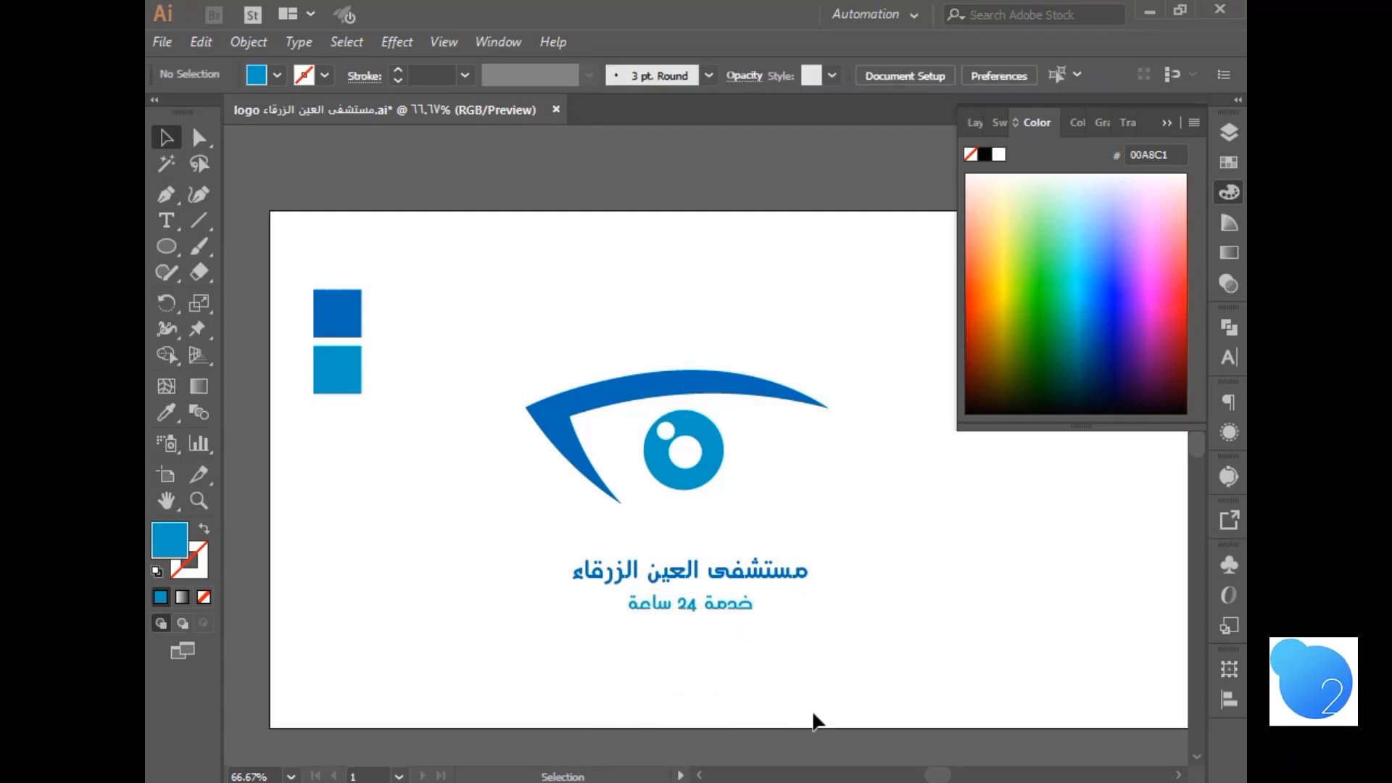
- Examine the eye and both text lines at 100% zoom, and set the view to 50% to check the whole artboard
key("ctrl+minus")
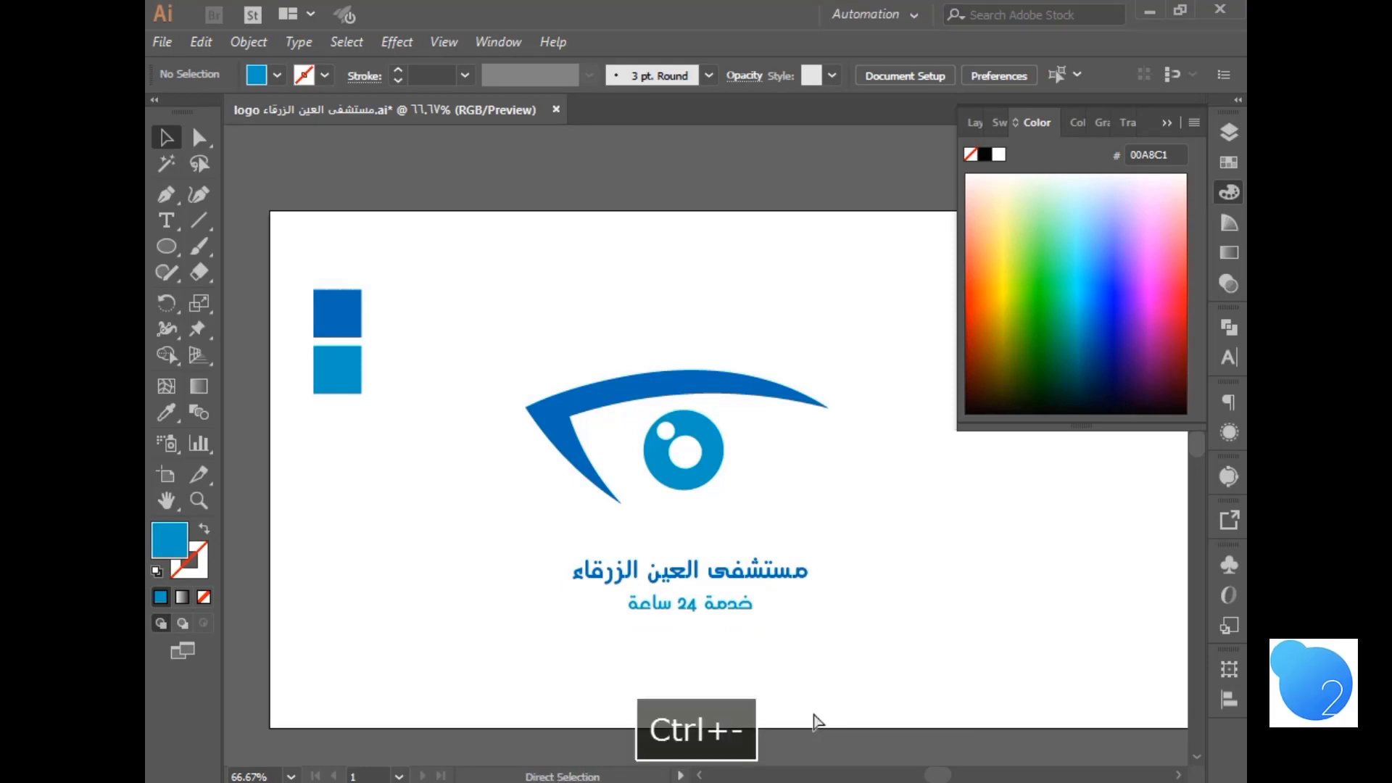
key("ctrl+plus")
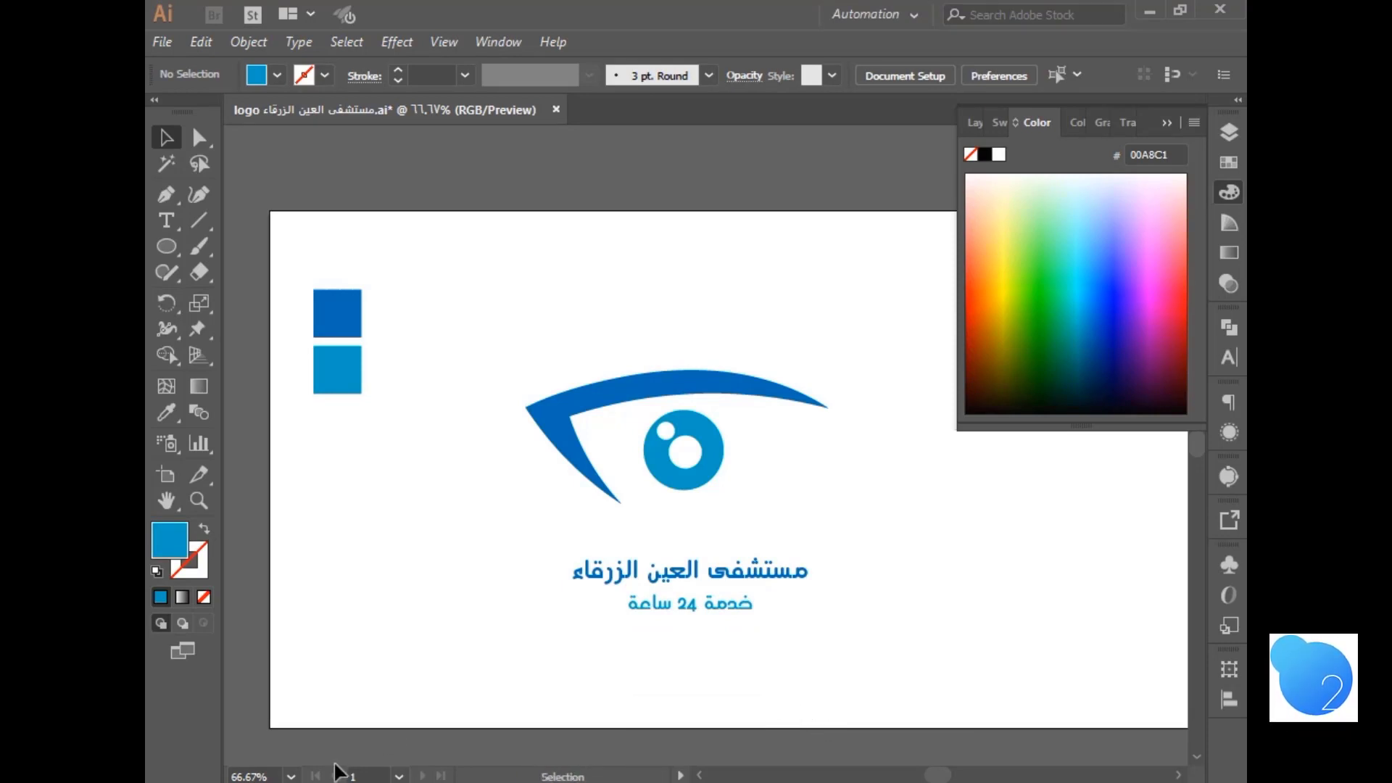
left_click(290, 776)
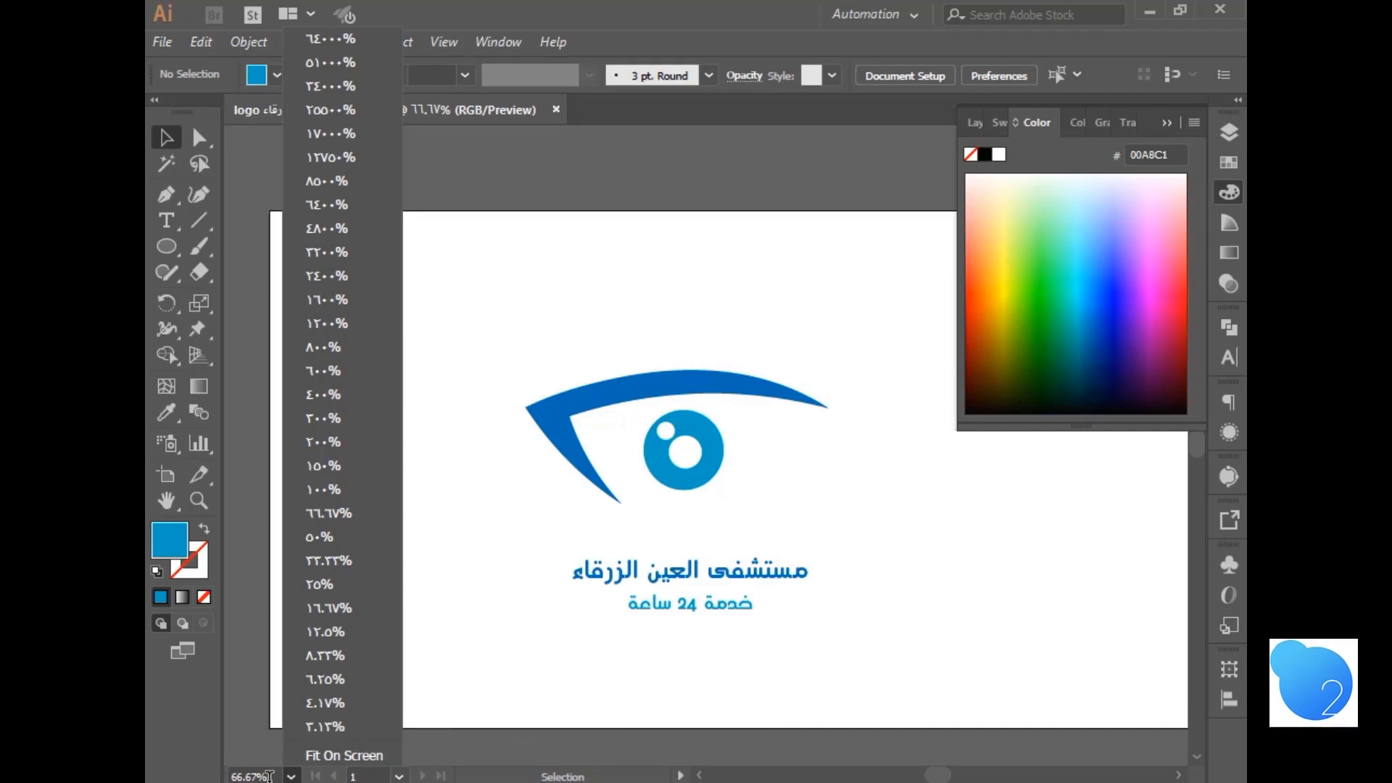
left_click(269, 777)
key("ctrl+plus")
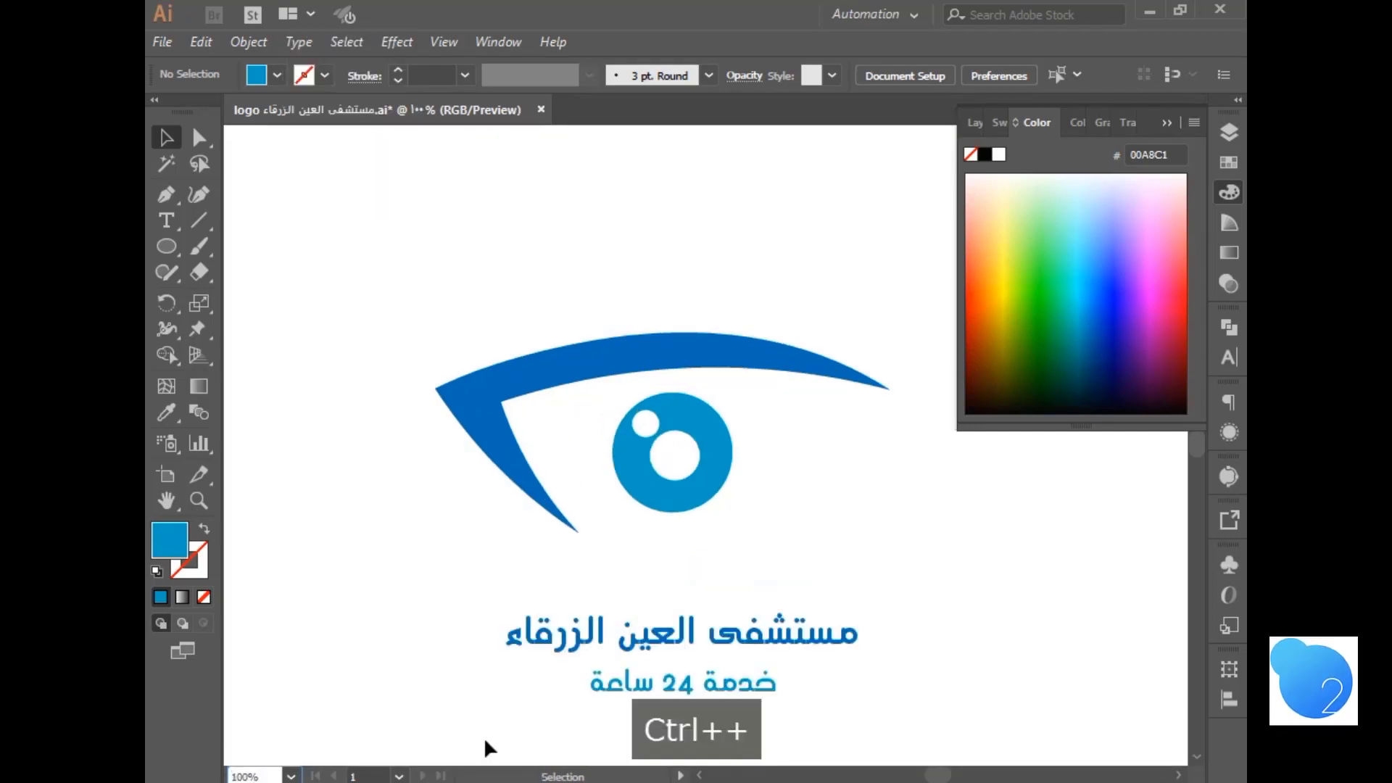
scroll(498, 700, "down", 2)
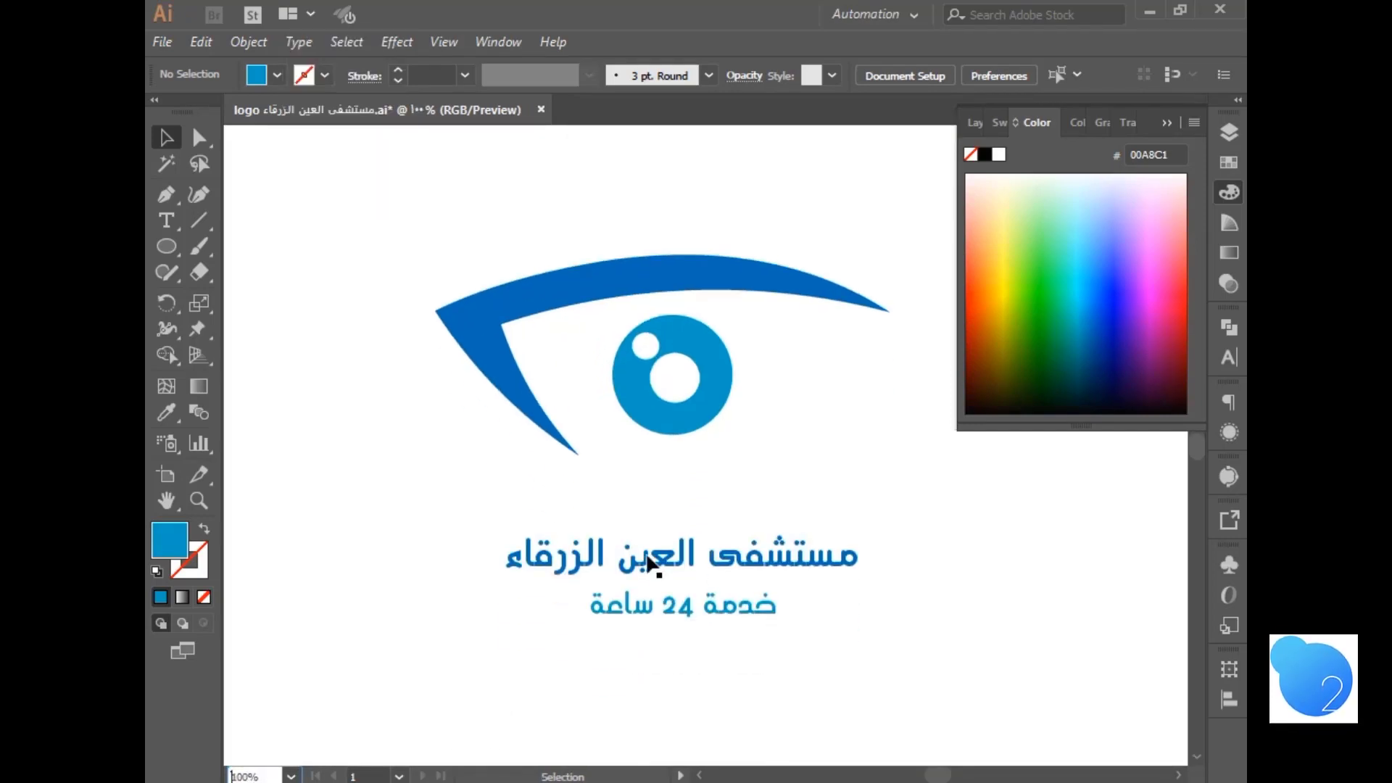
scroll(638, 573, "down", 1)
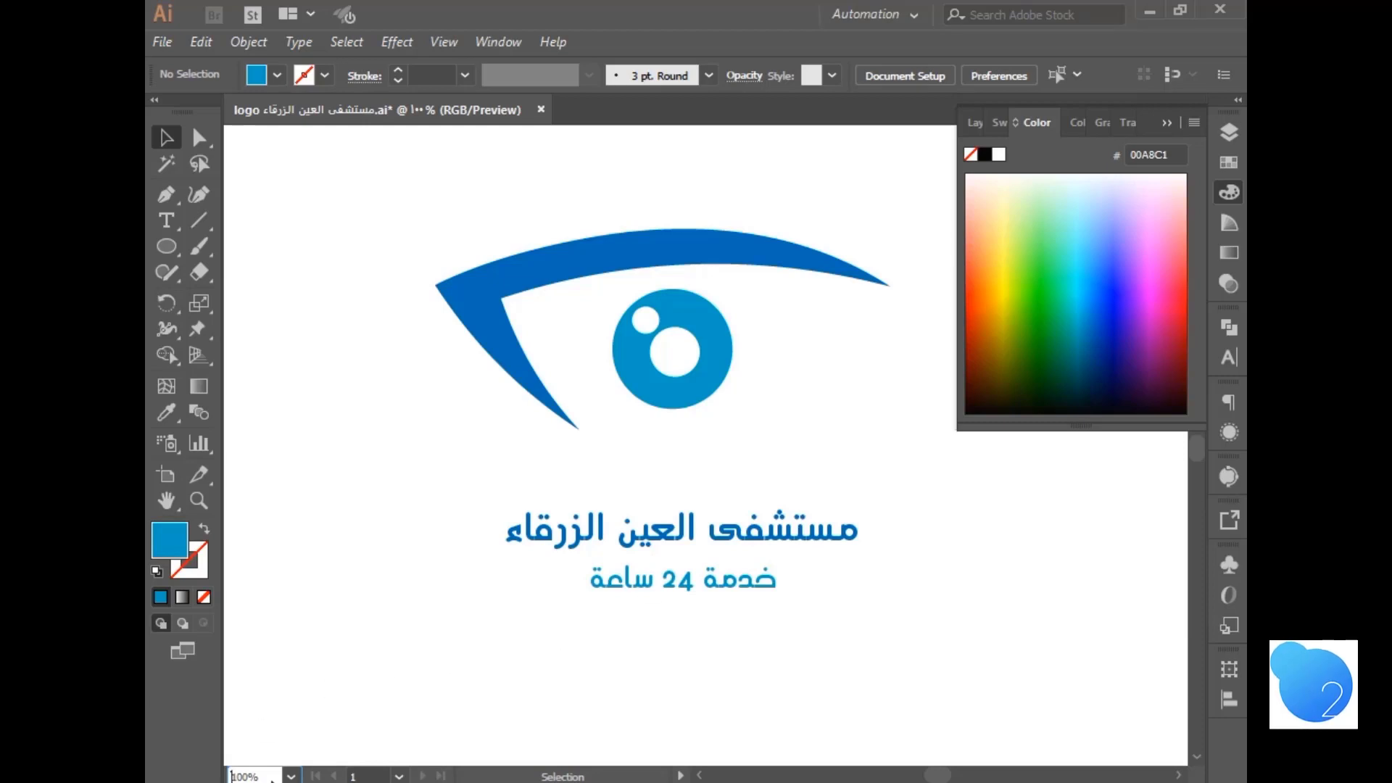
type("50")
key("Return")
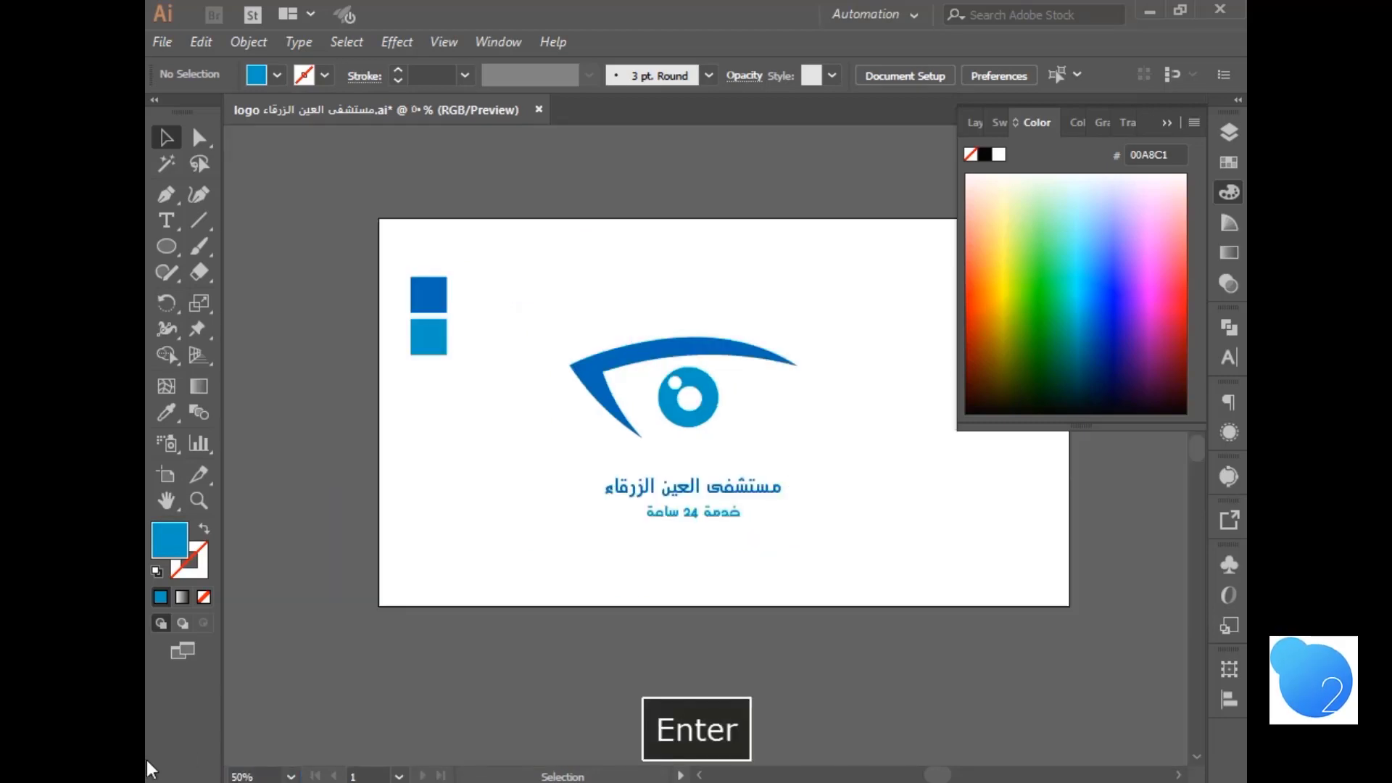
scroll(762, 405, "up", 2)
- Shrink the eye to slightly narrower than the hospital name and place it centred closely above the text
left_click_drag(839, 335, 614, 504)
left_click(799, 366)
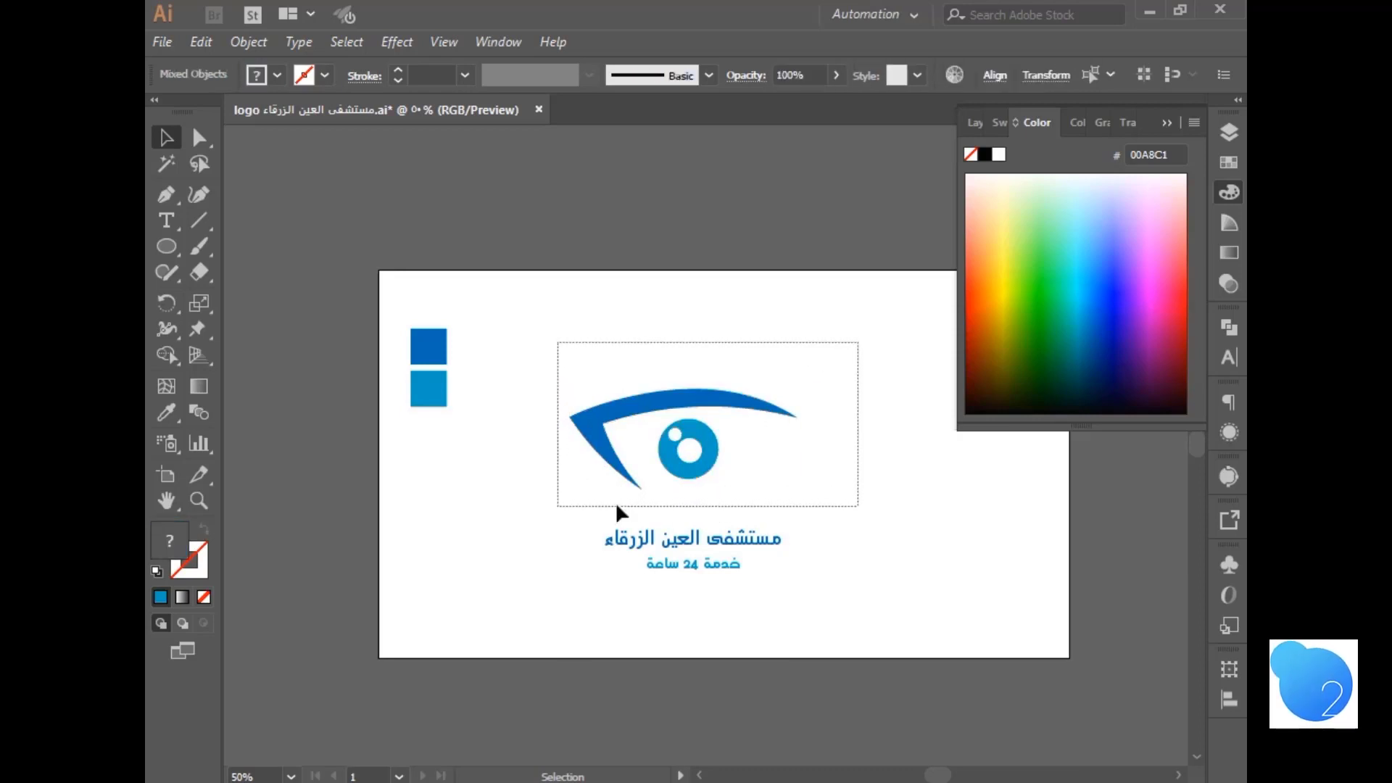
left_click_drag(798, 491, 767, 481)
left_click(591, 449)
left_click(643, 423)
left_click_drag(581, 379, 725, 518)
left_click(829, 407)
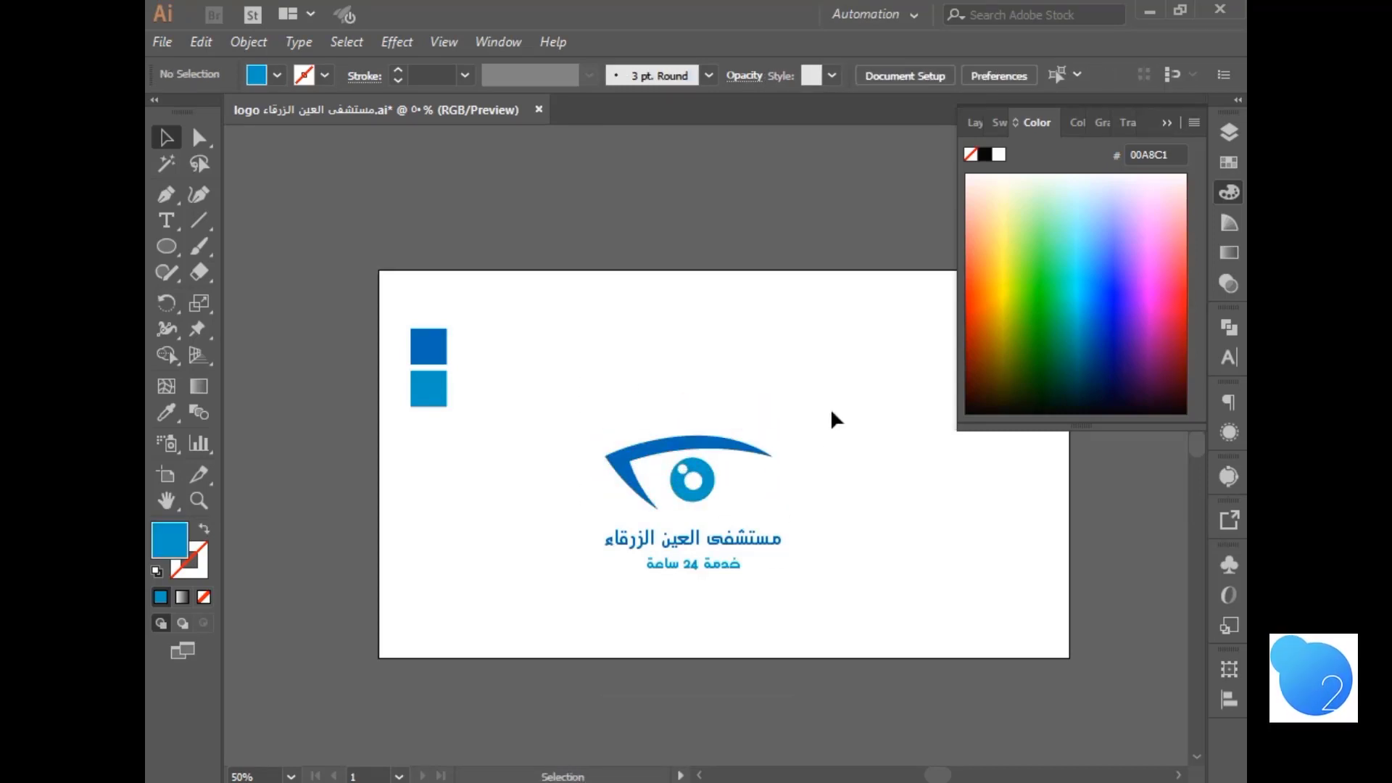
- Select the eye with both text lines and move the complete logo up to the middle of the artboard
left_click_drag(842, 379, 559, 651)
left_click_drag(636, 475, 656, 448)
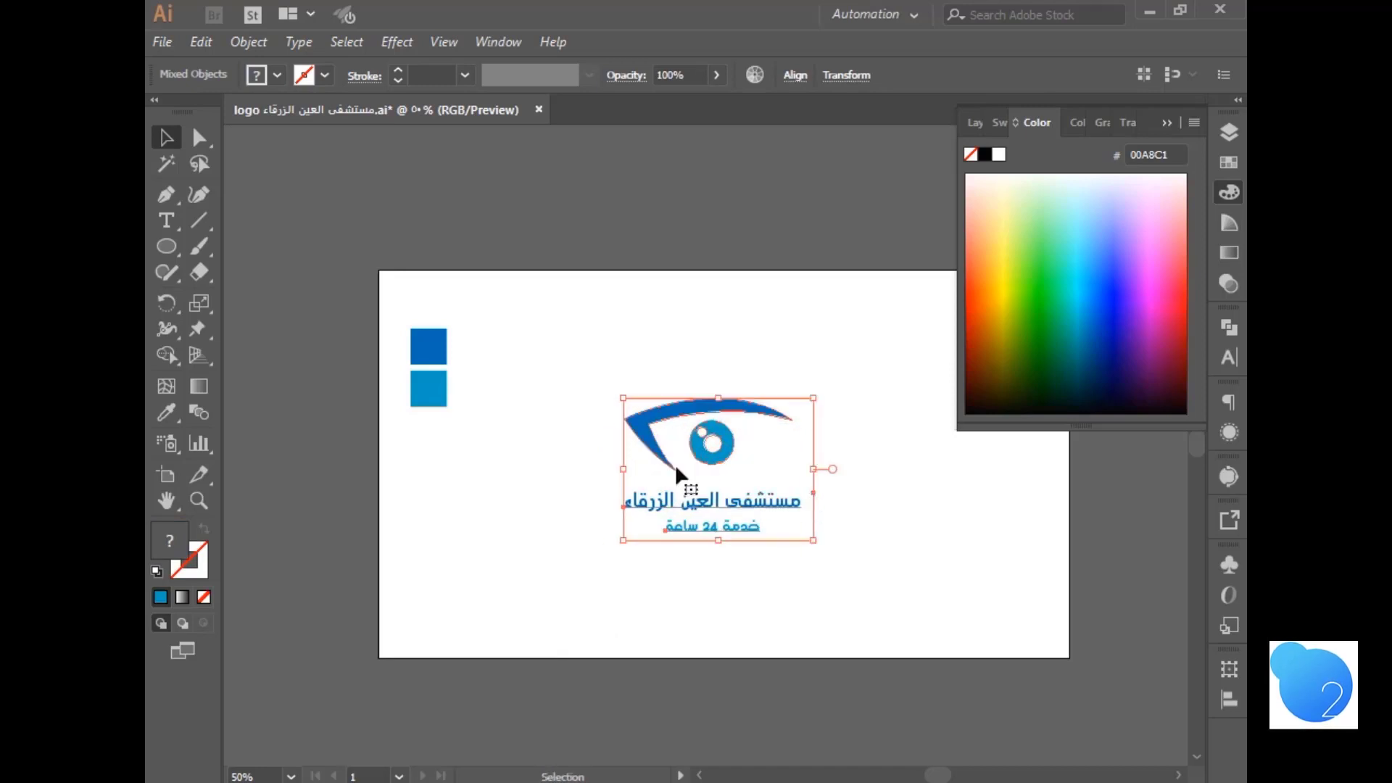